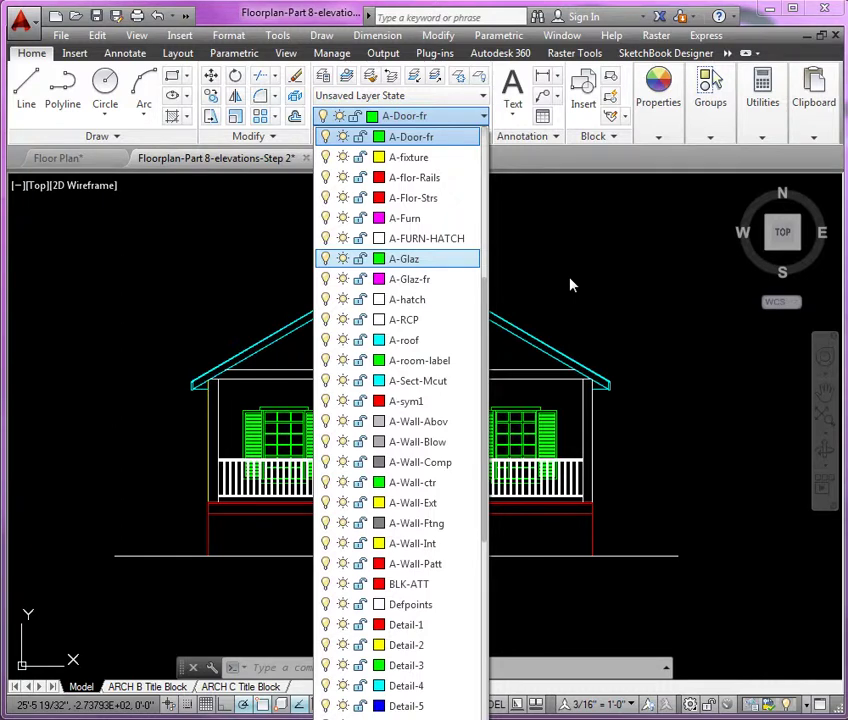
- Create two new layers named A-hatch-color and A-hatch-patt
click(573, 284)
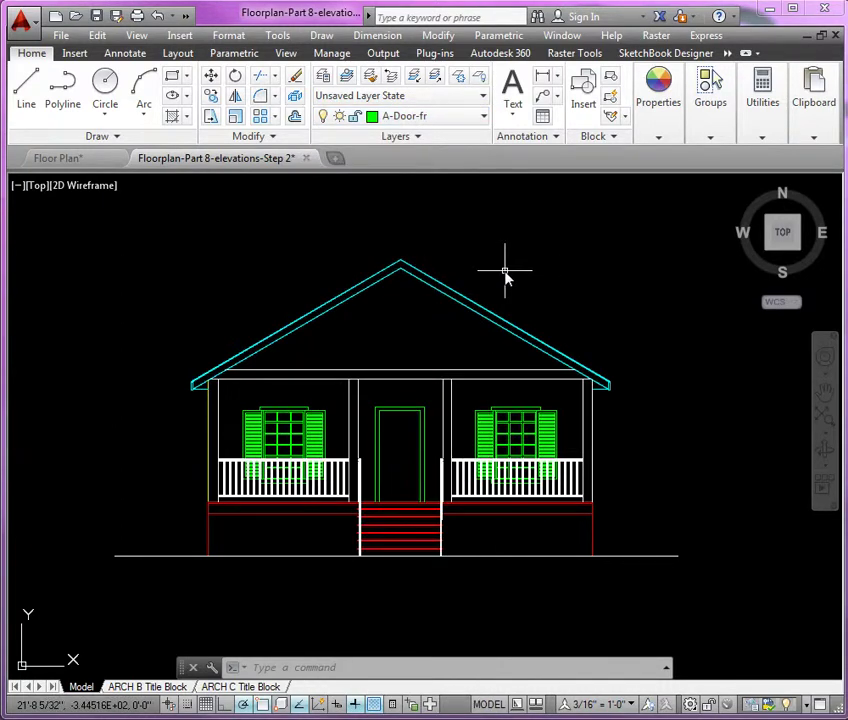
click(322, 76)
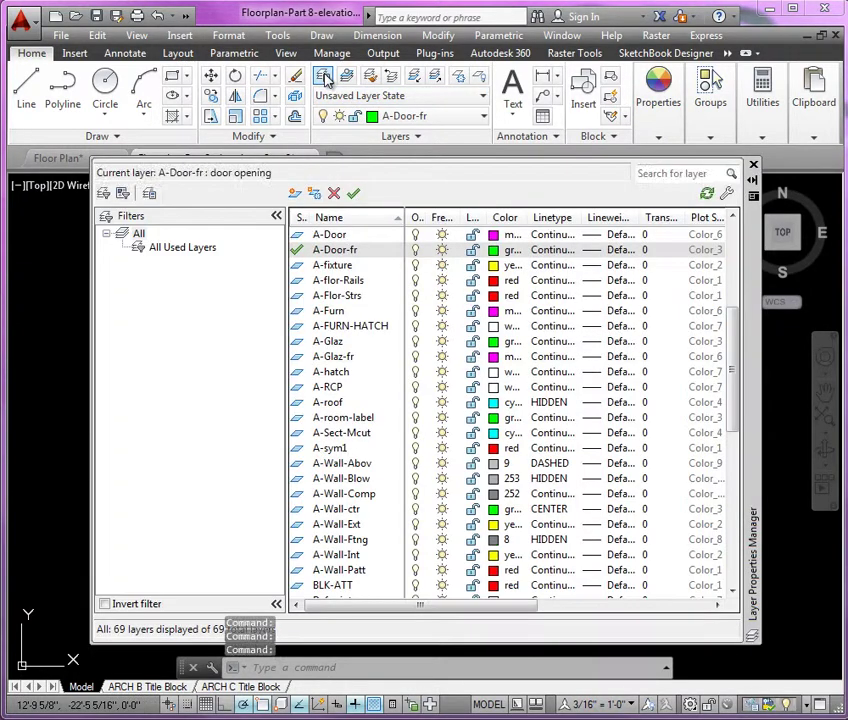
click(295, 194)
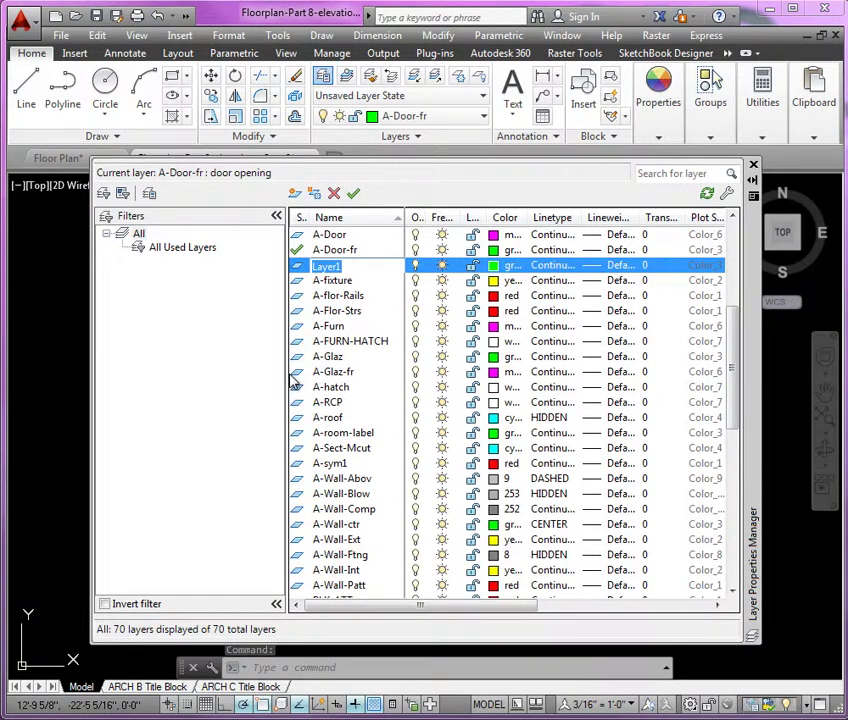
text(A-hatch-color)
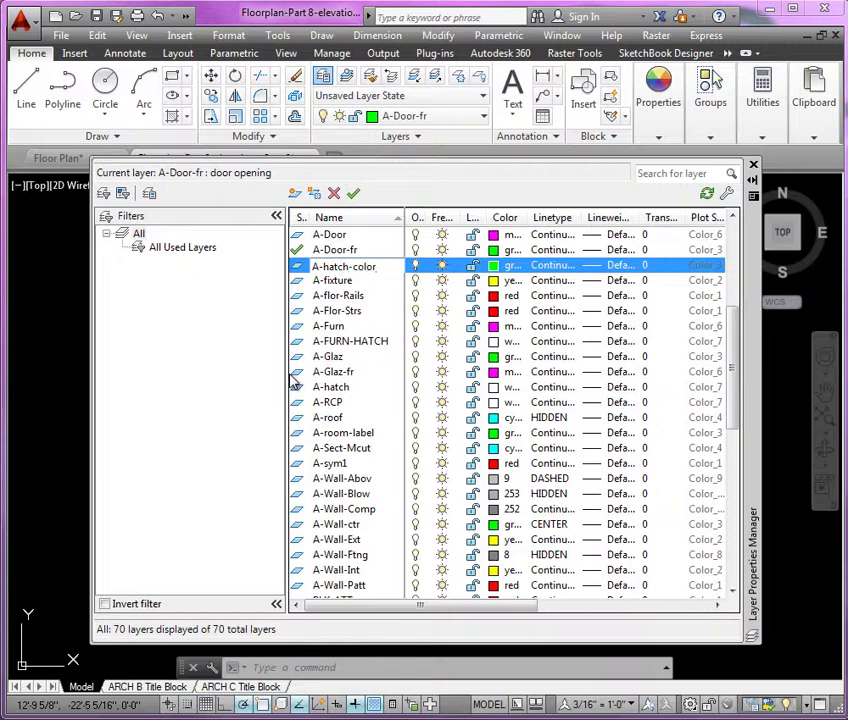
key(Return)
key(Return)
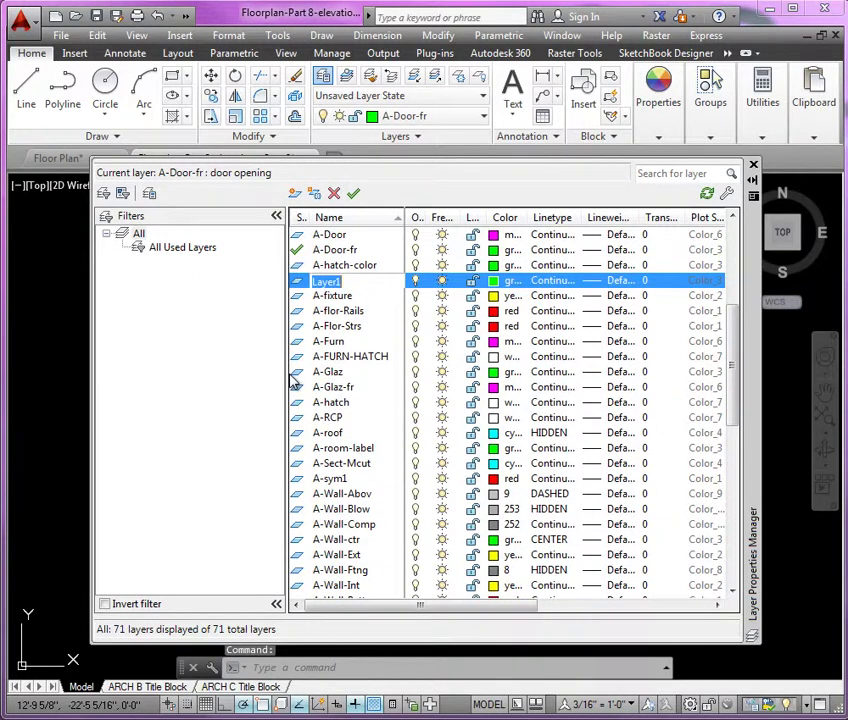
text(A-hatch-patt)
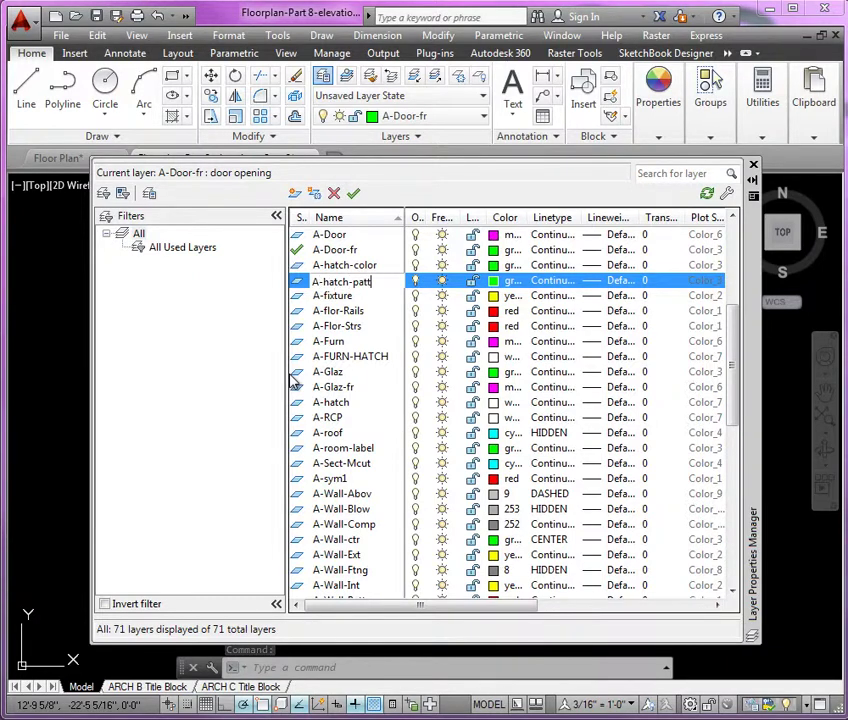
click(379, 281)
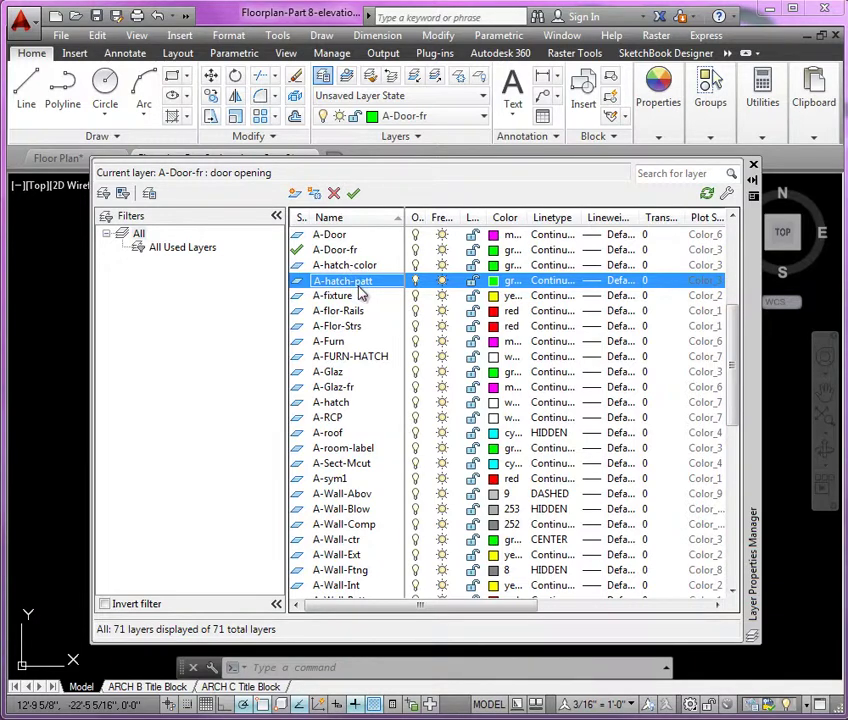
- Set the A-hatch-patt layer's color to index 252 and make that layer current
click(496, 283)
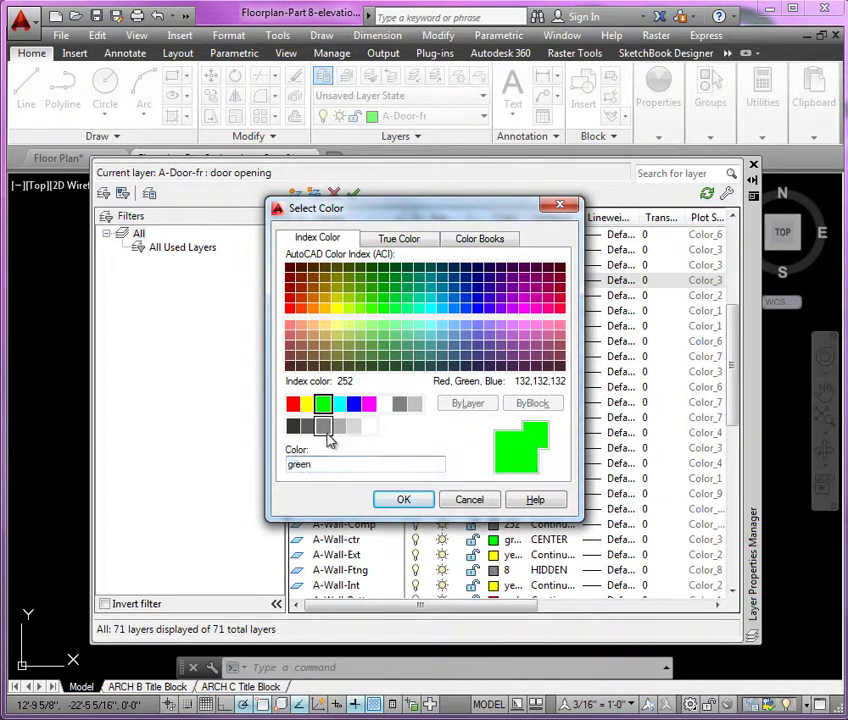
click(326, 430)
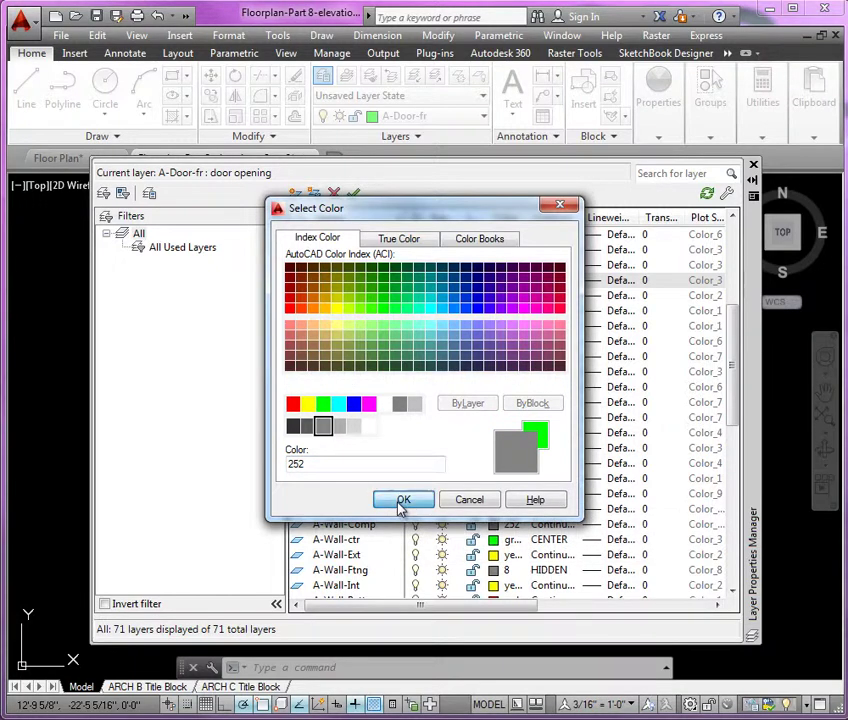
click(402, 502)
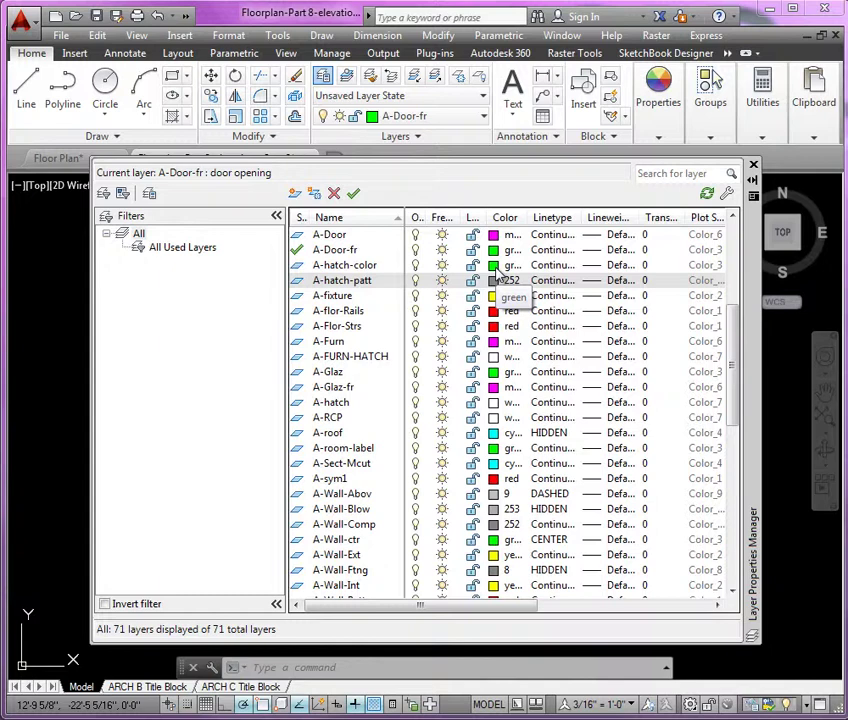
double_click(334, 283)
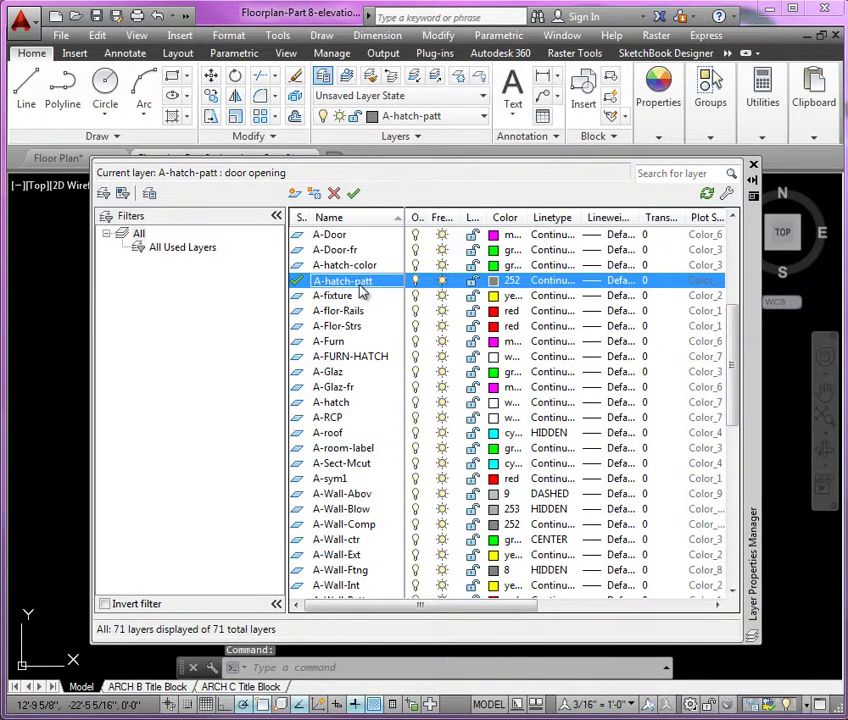
click(754, 165)
- Set the annotation scale to 1/4" = 1'-0"
middle_drag(591, 326, 593, 324)
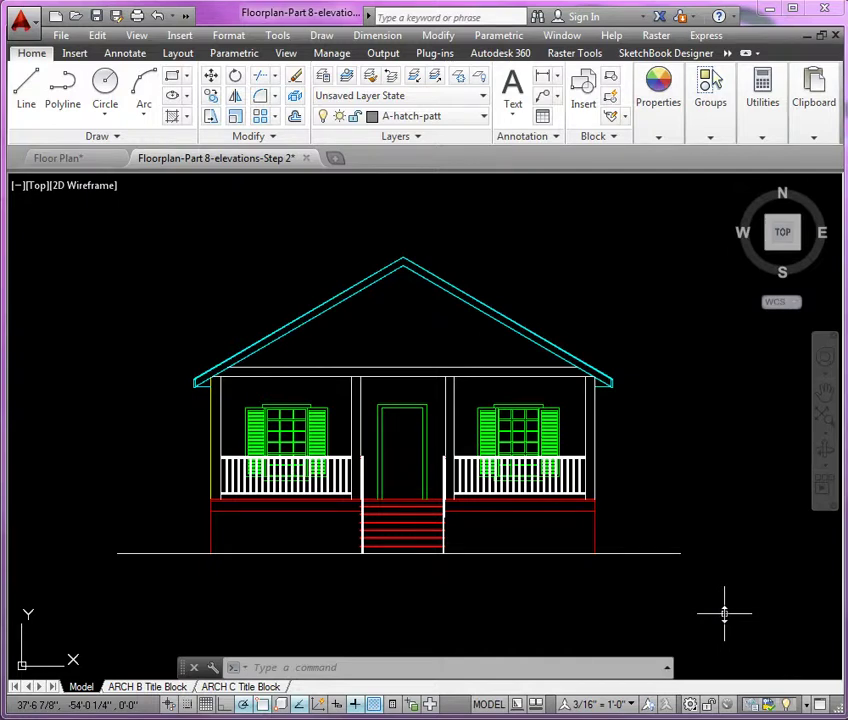
click(616, 705)
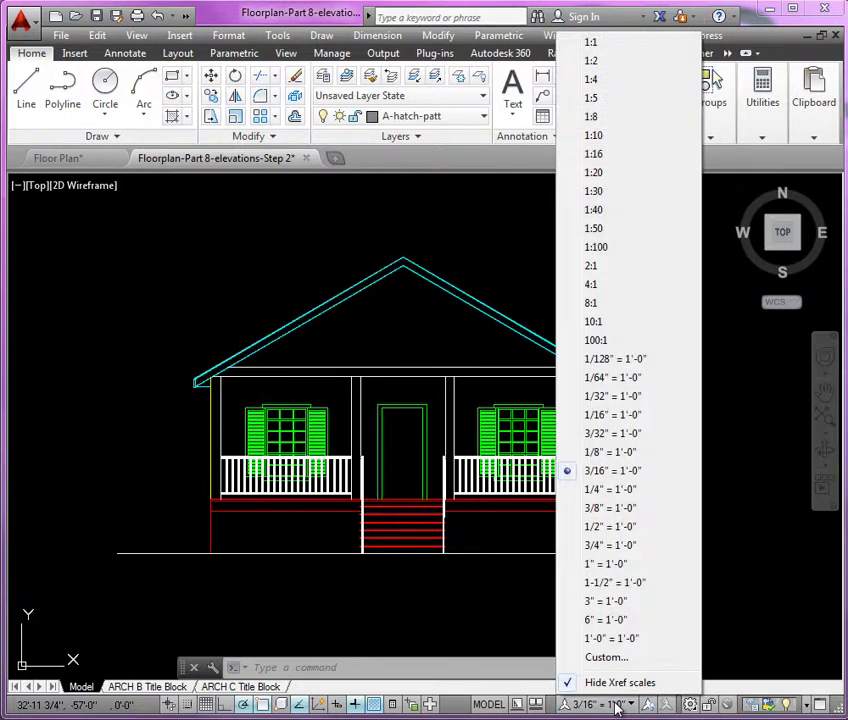
click(614, 489)
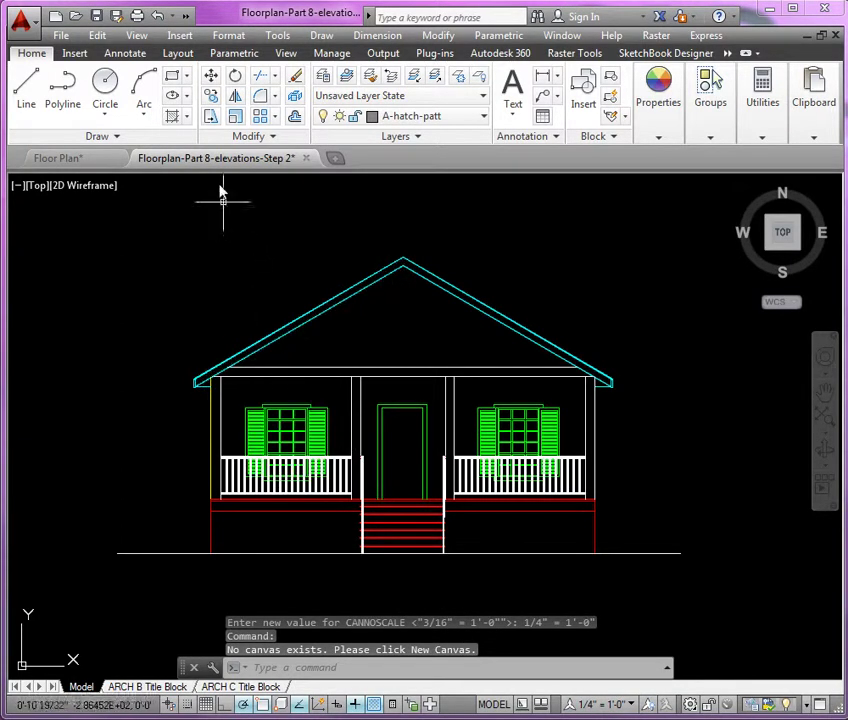
- Start a hatch of type Pattern and preview the AR-BRSTD brick pattern on the foundation wall left of the stairs
click(175, 117)
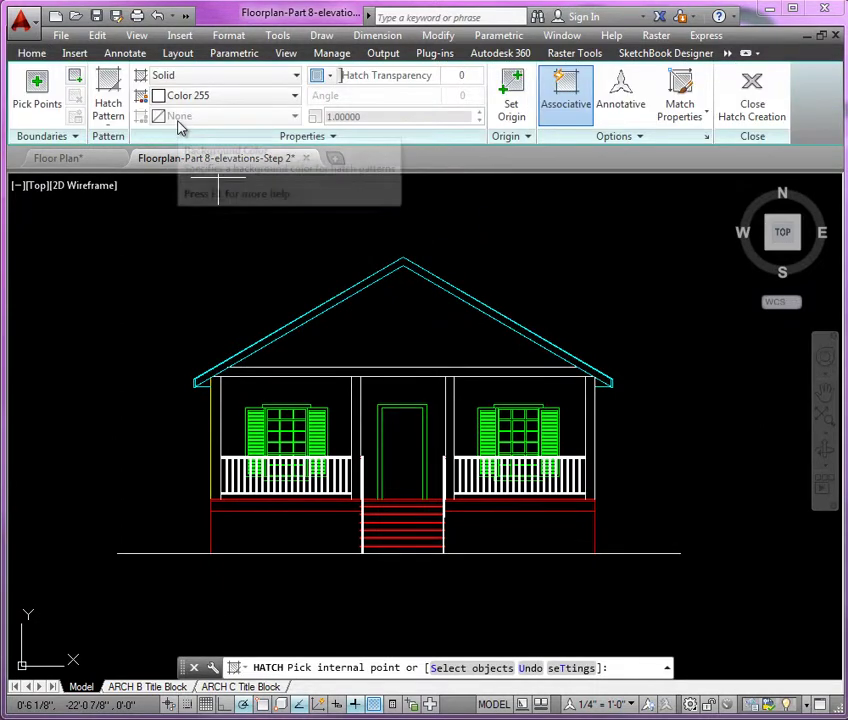
click(221, 78)
click(217, 131)
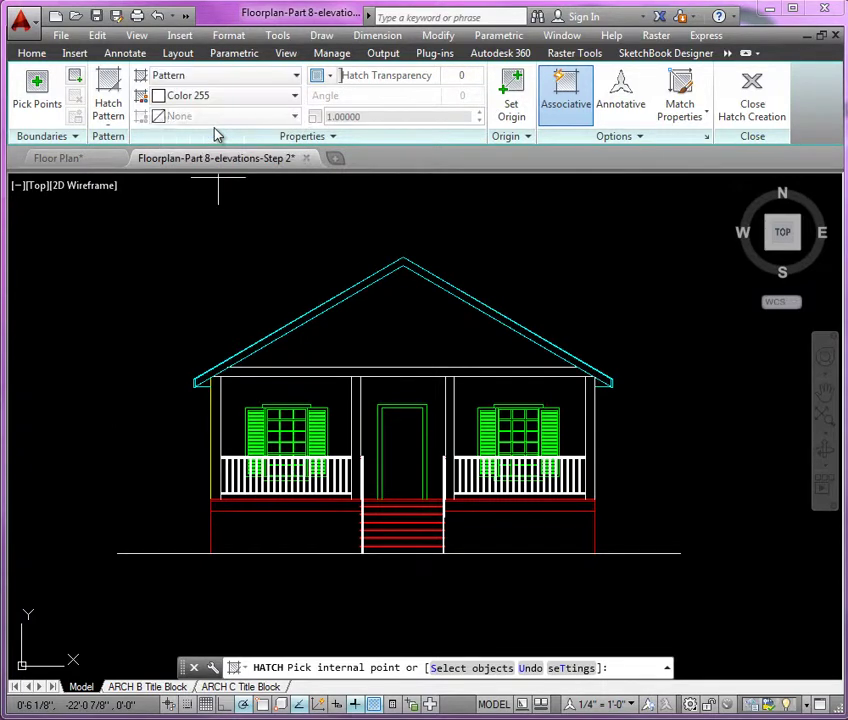
click(117, 114)
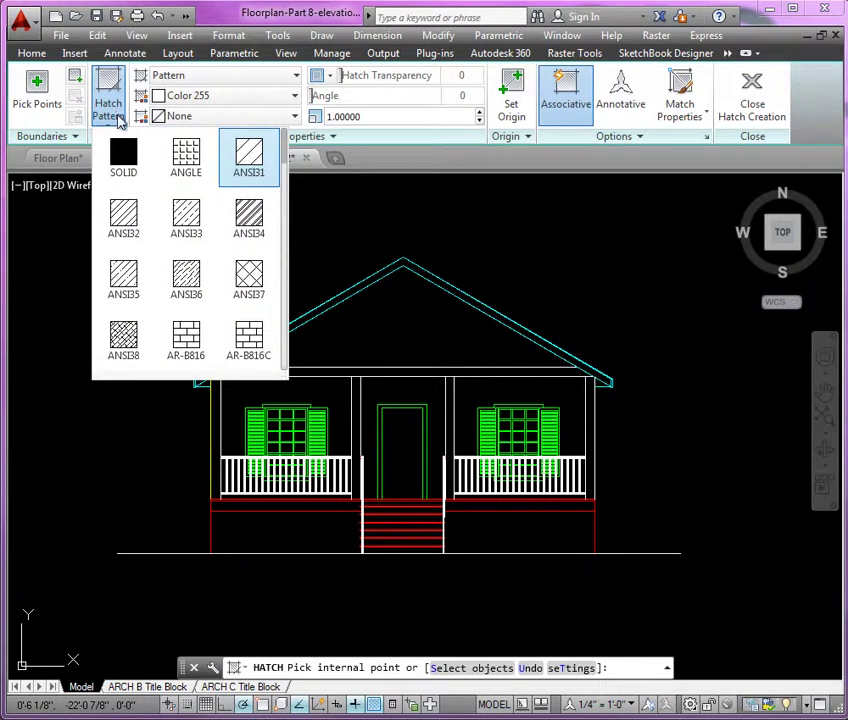
mouse_move(283, 166)
mouse_down()
mouse_move(288, 371)
mouse_move(290, 161)
mouse_move(295, 180)
mouse_up()
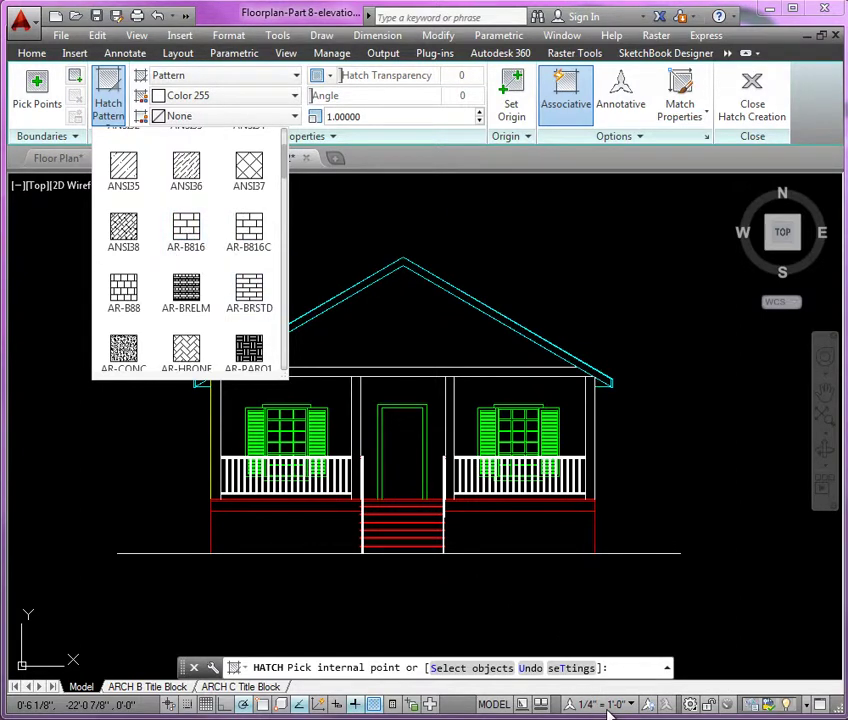
click(258, 302)
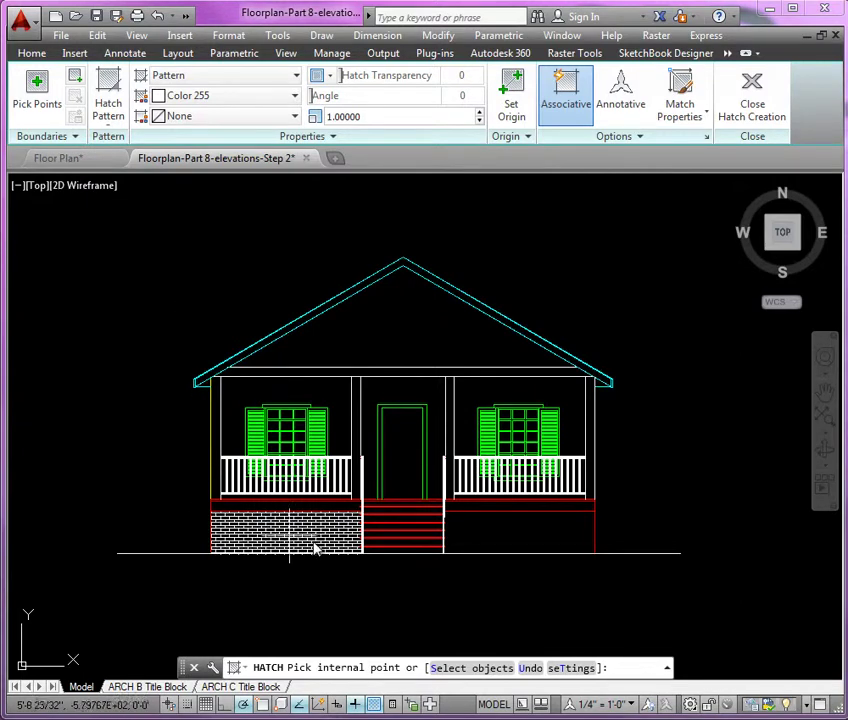
scroll(322, 551, up, 2)
scroll(330, 553, up, 2)
scroll(312, 543, down, 2)
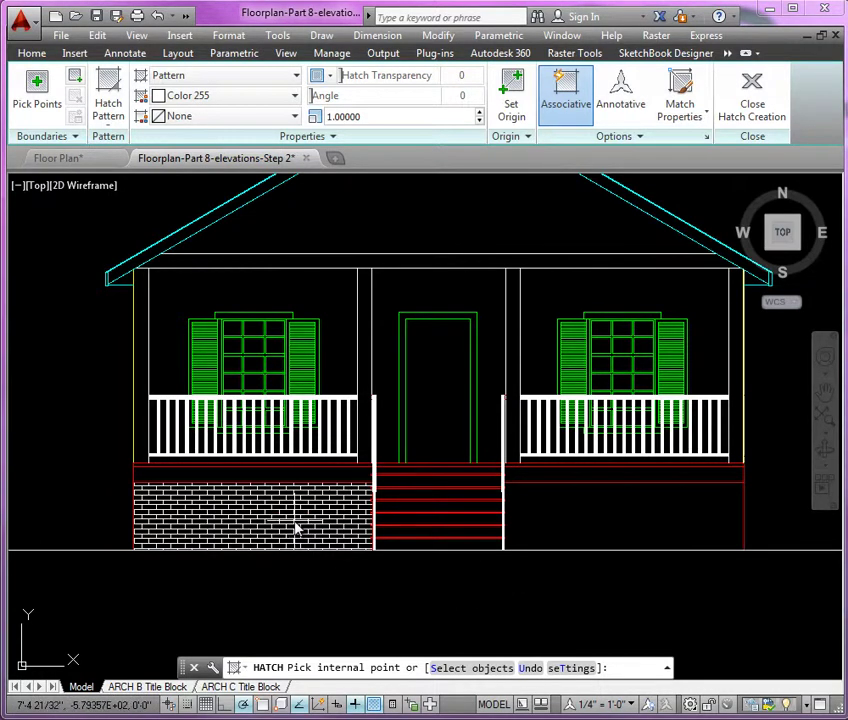
- Hatch the foundation wall left of the stairs with the AR-B816C block pattern, using the ByLayer color
click(295, 96)
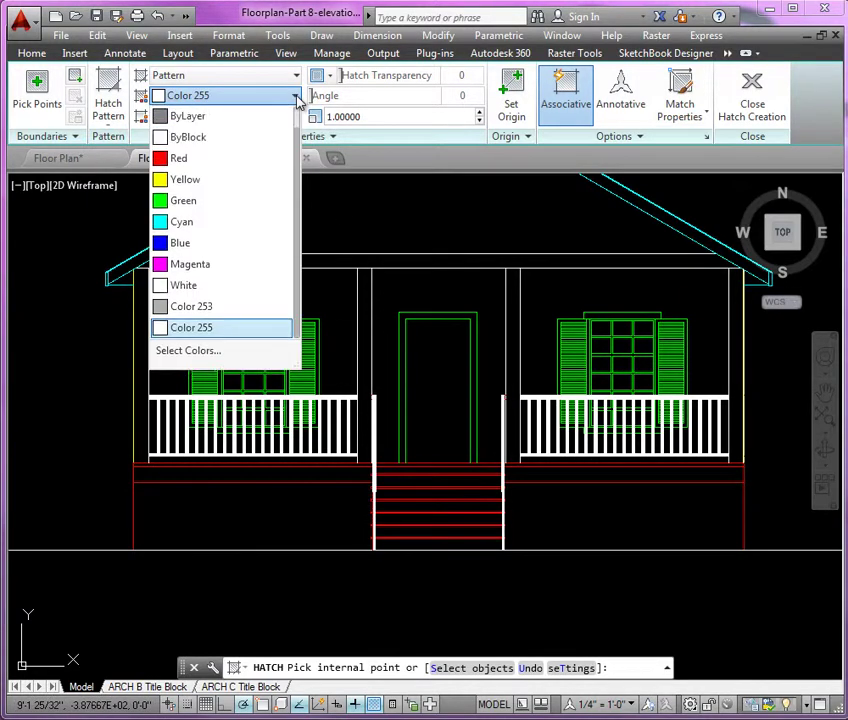
click(190, 117)
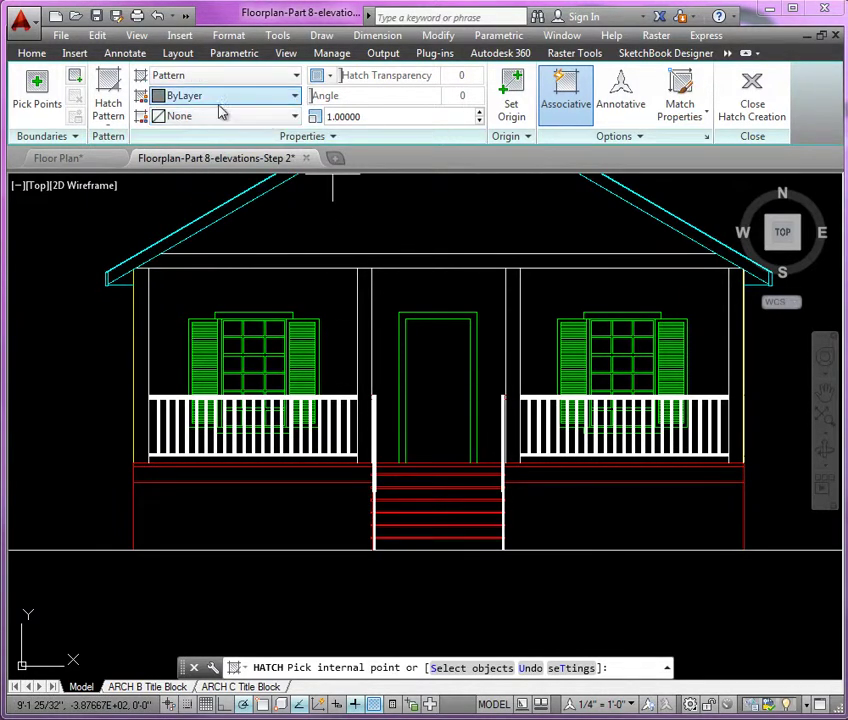
click(109, 108)
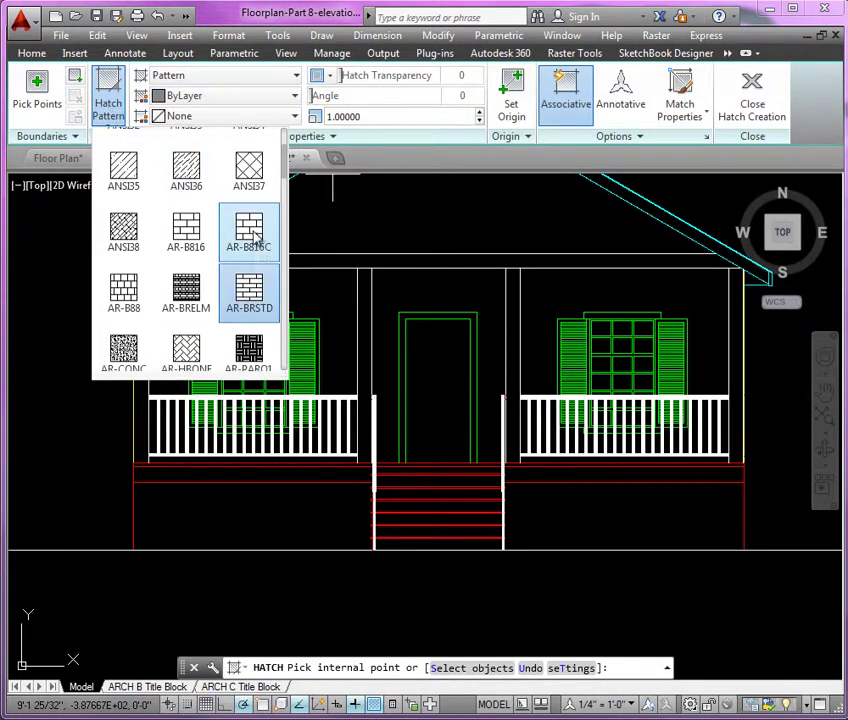
click(255, 238)
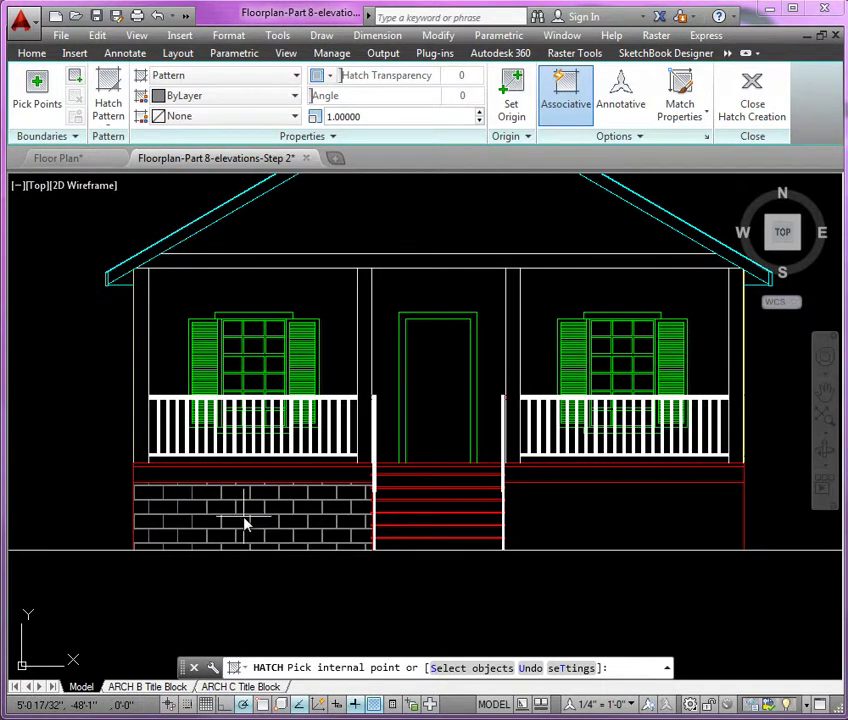
click(246, 522)
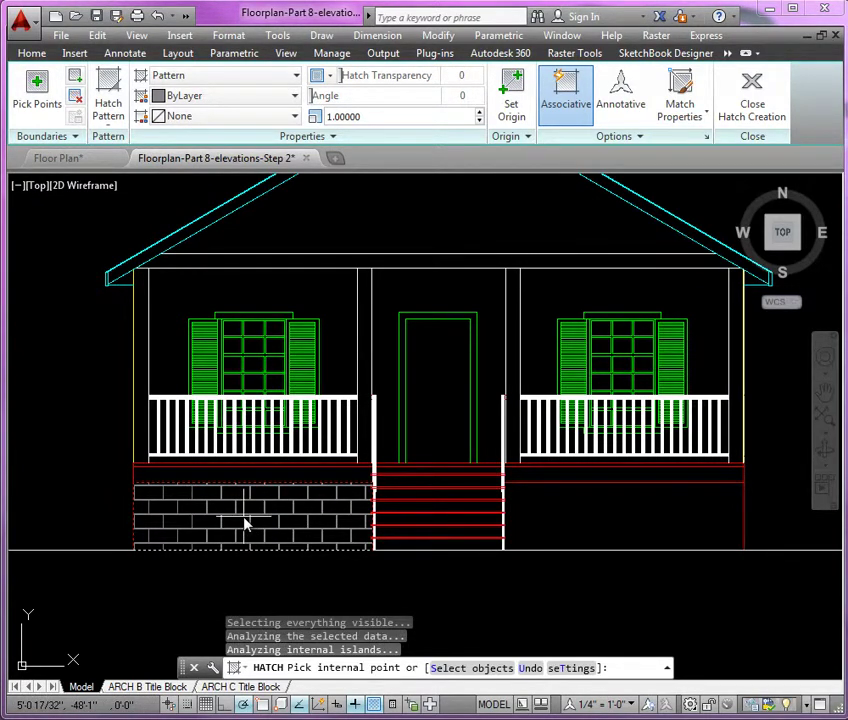
key(Return)
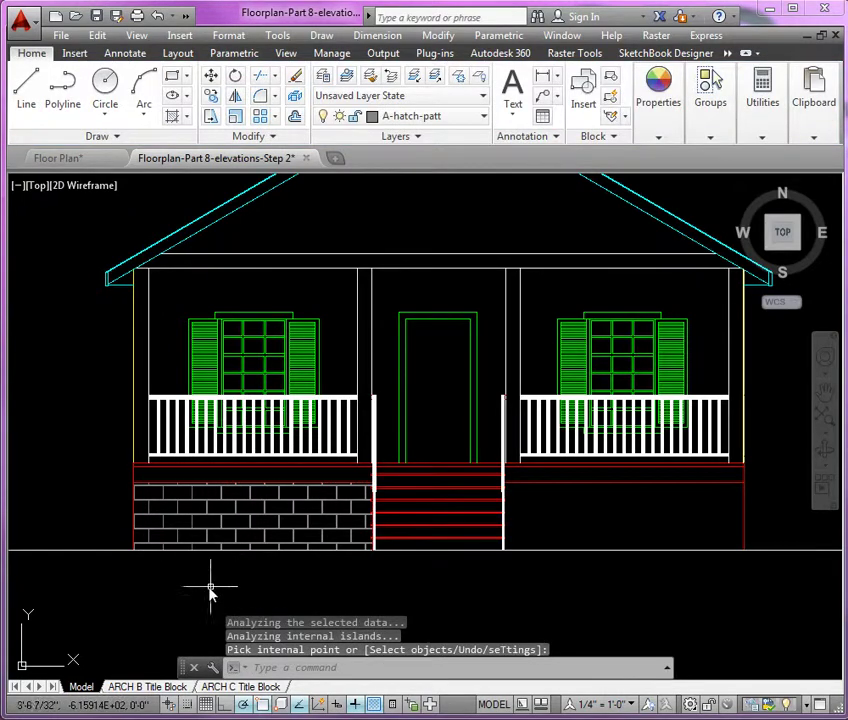
- Set the block hatch's origin to the lower-left corner of the foundation wall
scroll(209, 590, up, 2)
scroll(215, 585, up, 2)
scroll(540, 575, down, 2)
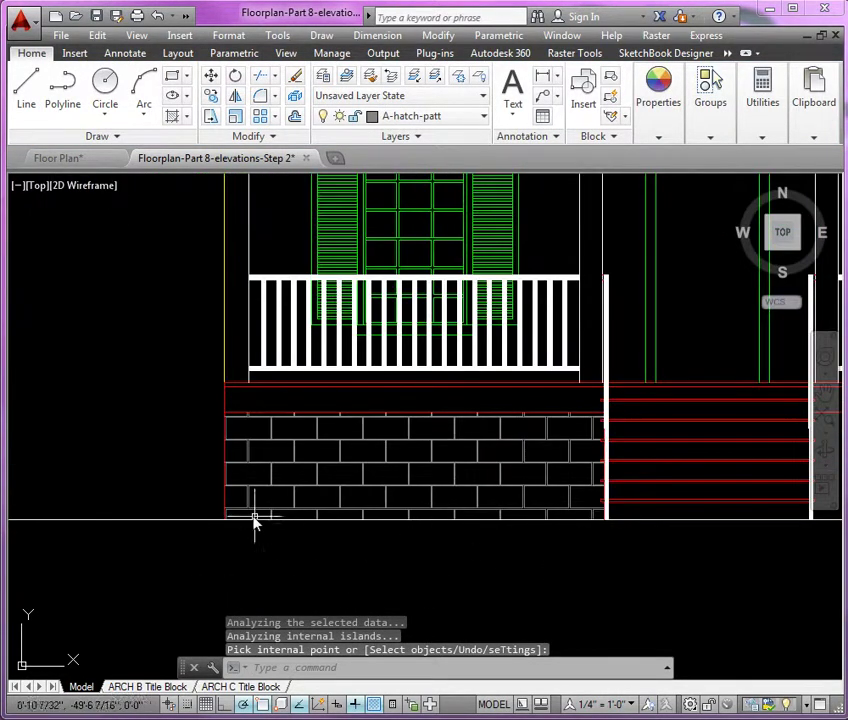
scroll(255, 515, up, 2)
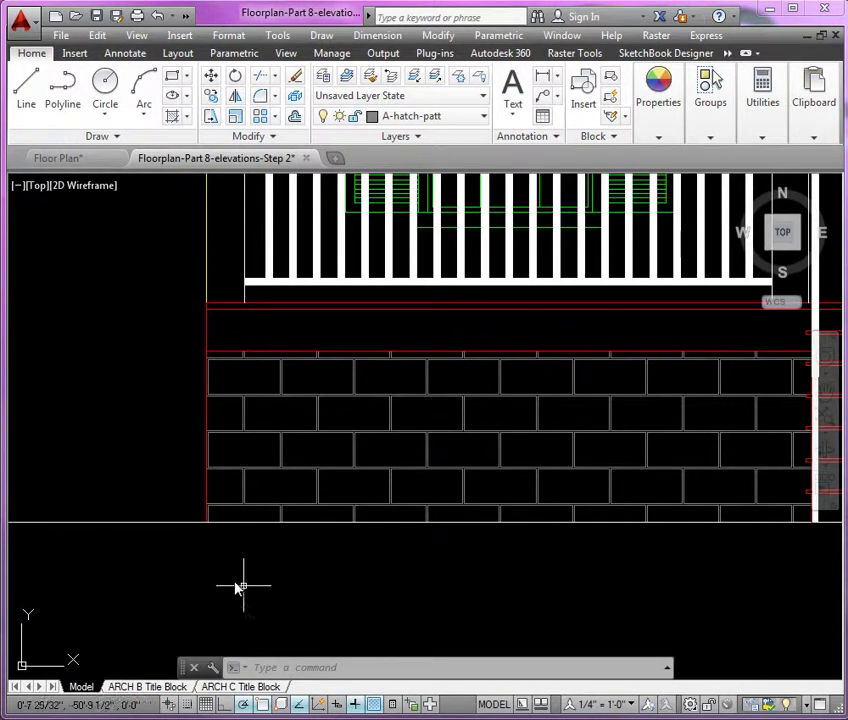
scroll(255, 587, down, 1)
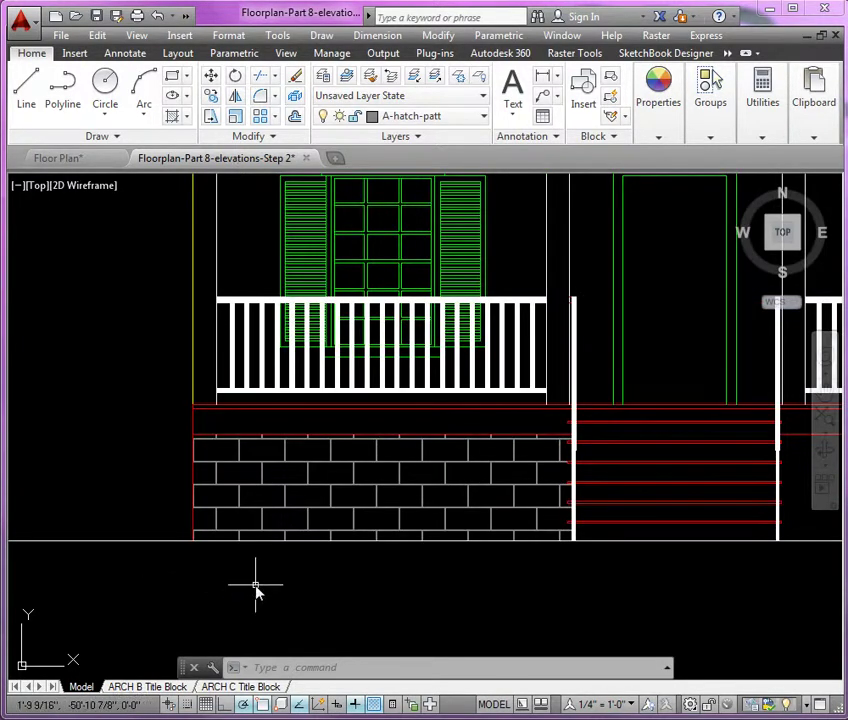
scroll(256, 590, up, 1)
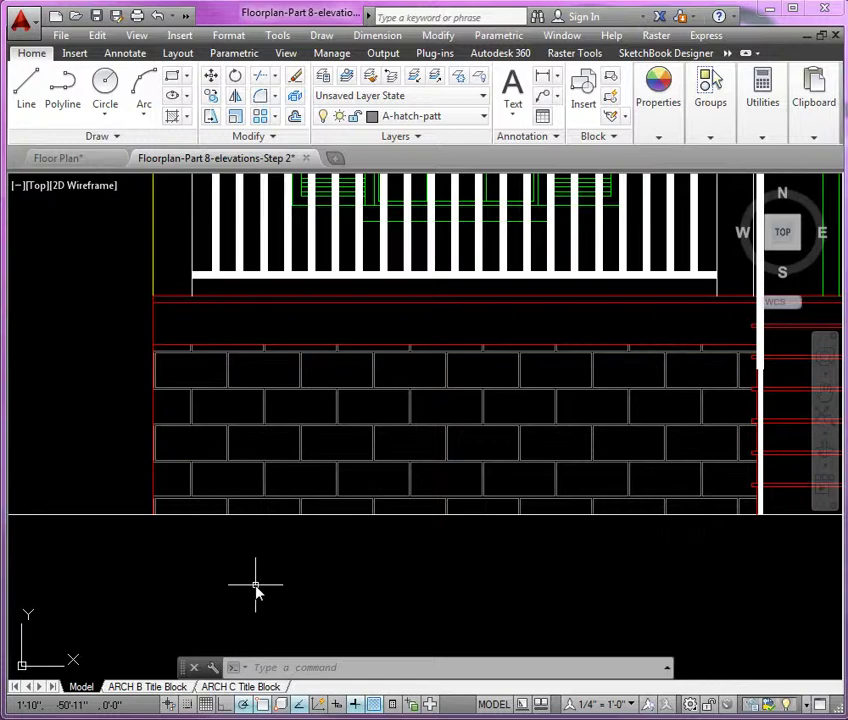
click(222, 470)
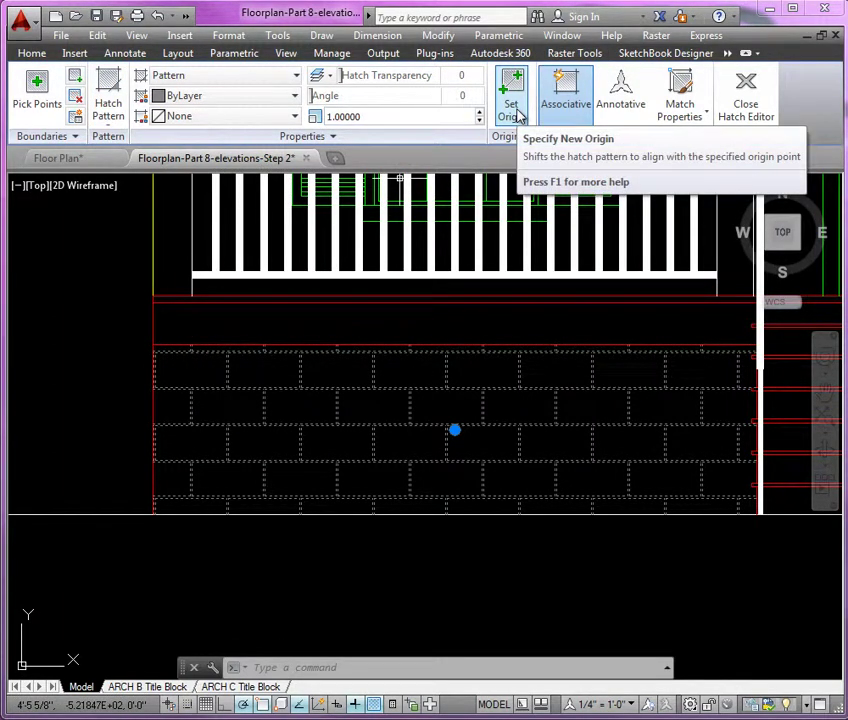
click(512, 108)
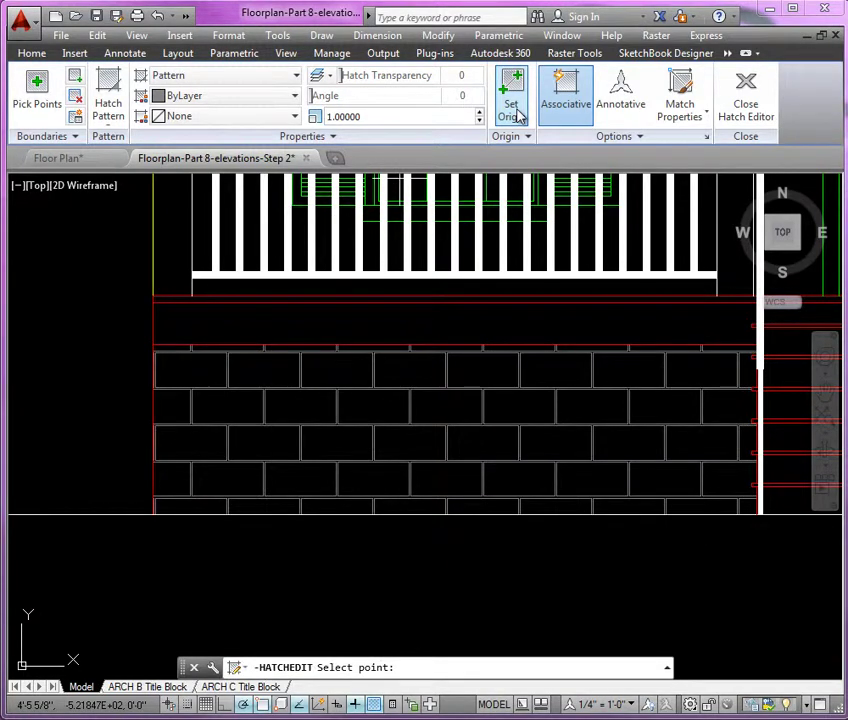
click(153, 517)
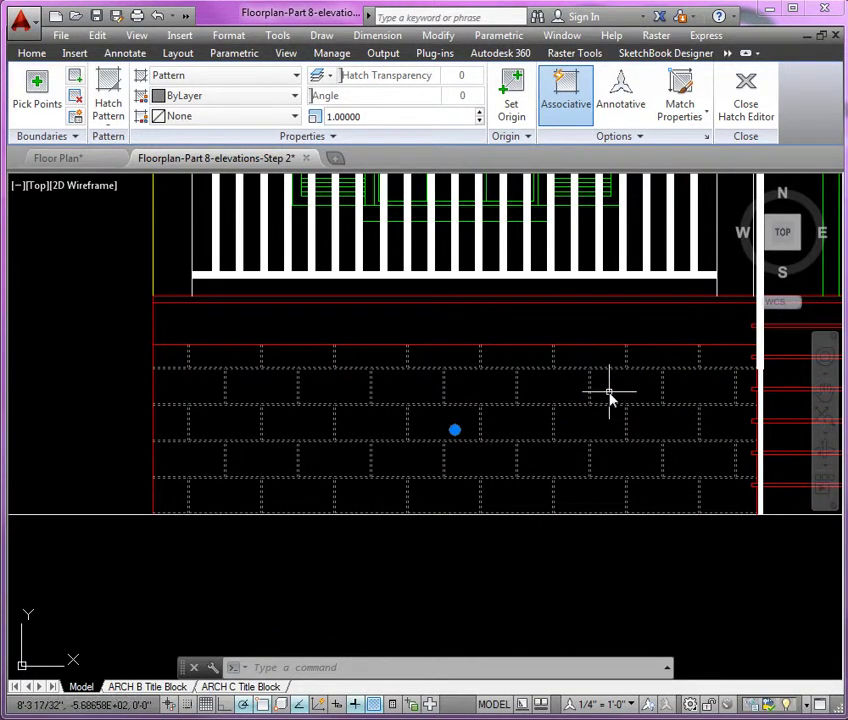
click(553, 404)
key(Escape)
- Hatch the foundation wall right of the stairs with the same block pattern
scroll(80, 392, down, 4)
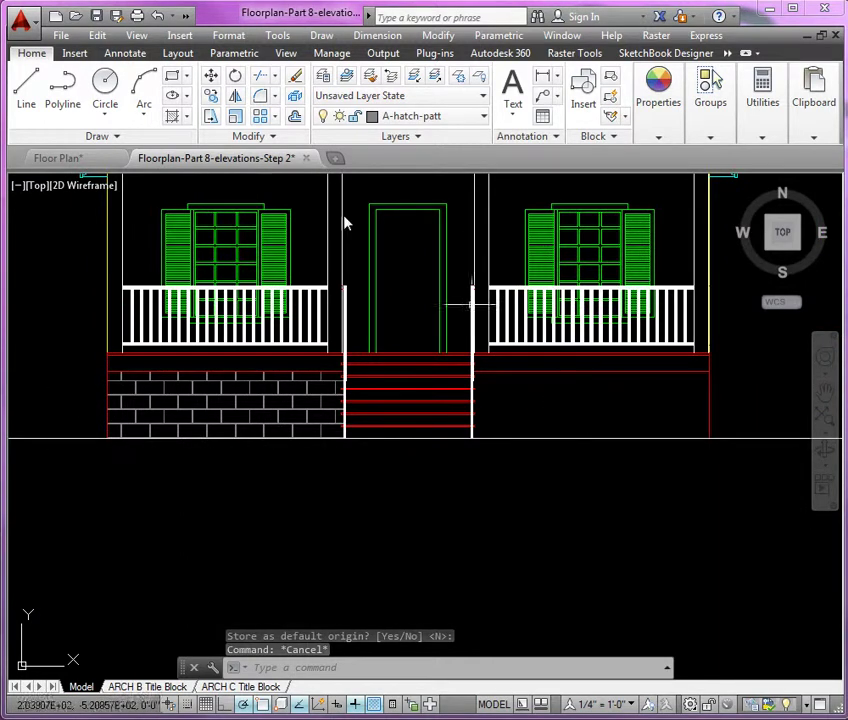
click(174, 118)
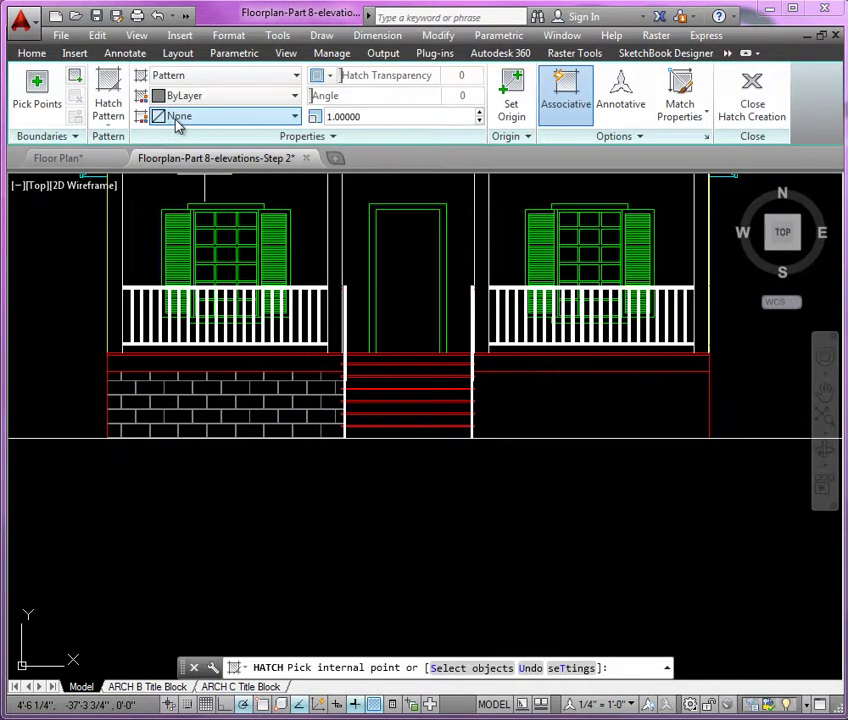
click(705, 119)
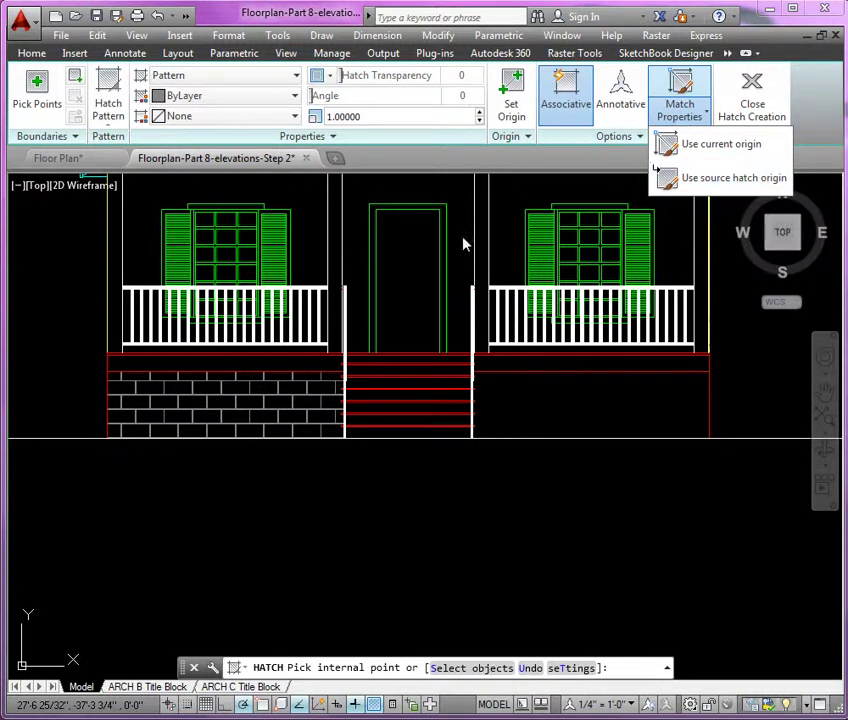
click(599, 406)
click(557, 405)
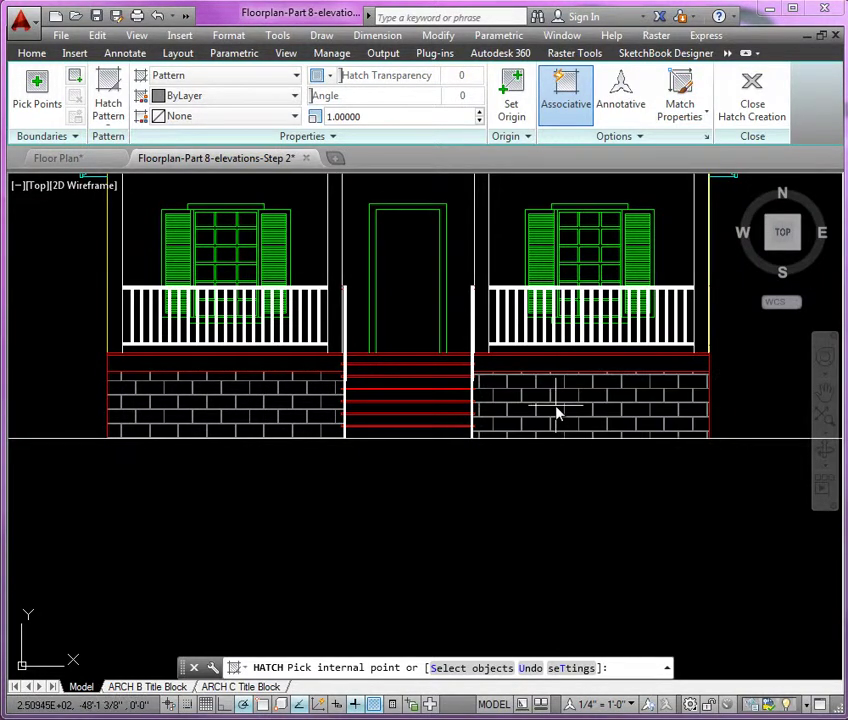
click(556, 406)
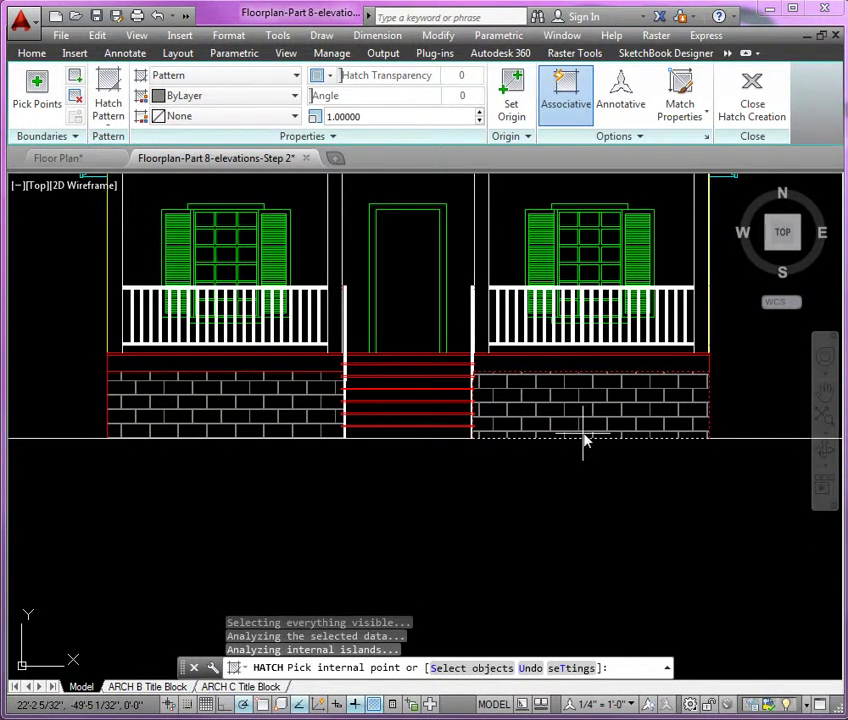
- Try to match the hatch right of the stairs to the properties of the block hatch on the opposite foundation wall
click(683, 108)
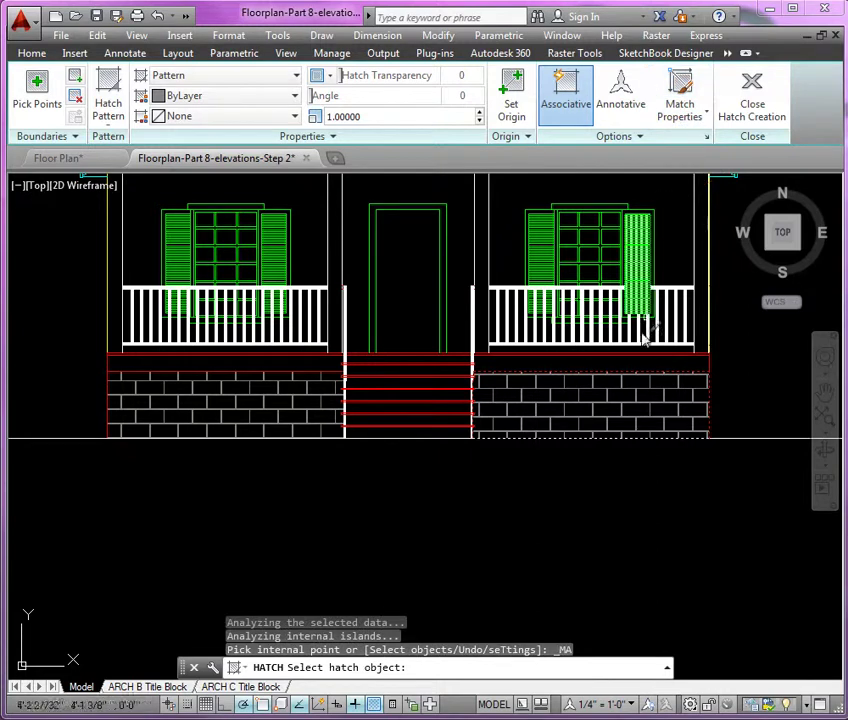
click(298, 414)
click(584, 417)
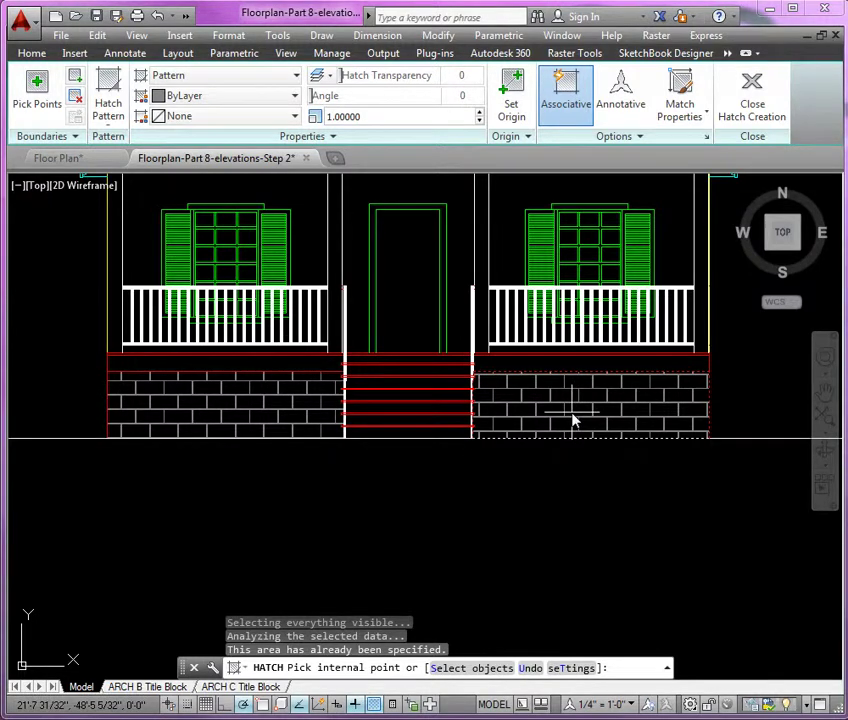
key(Escape)
- Delete the block hatch from the foundation wall right of the stairs
click(563, 413)
click(560, 416)
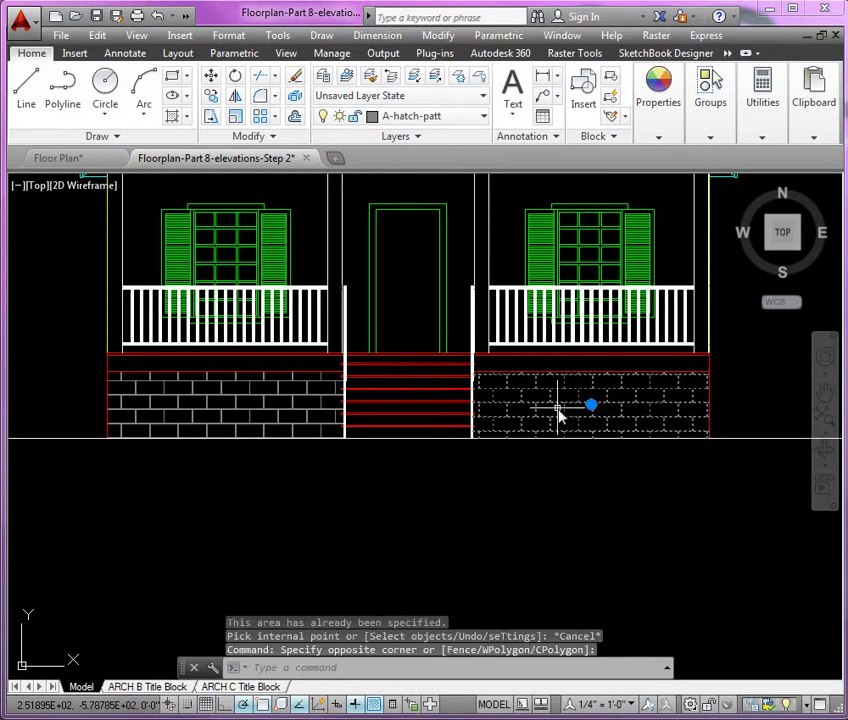
key(Delete)
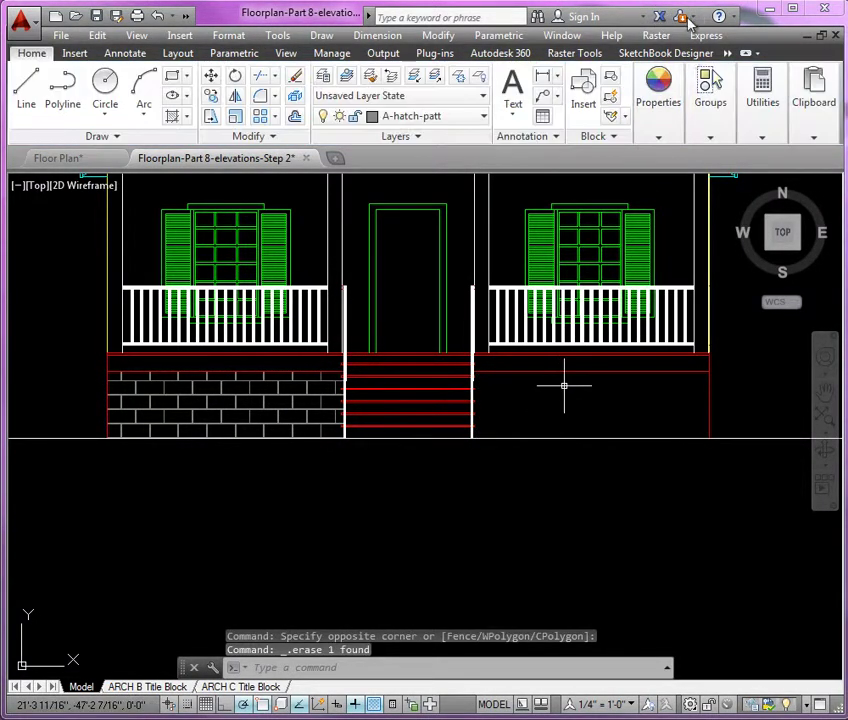
- Hatch the foundation wall right of the stairs using properties matched from the block hatch left of the stairs
click(173, 117)
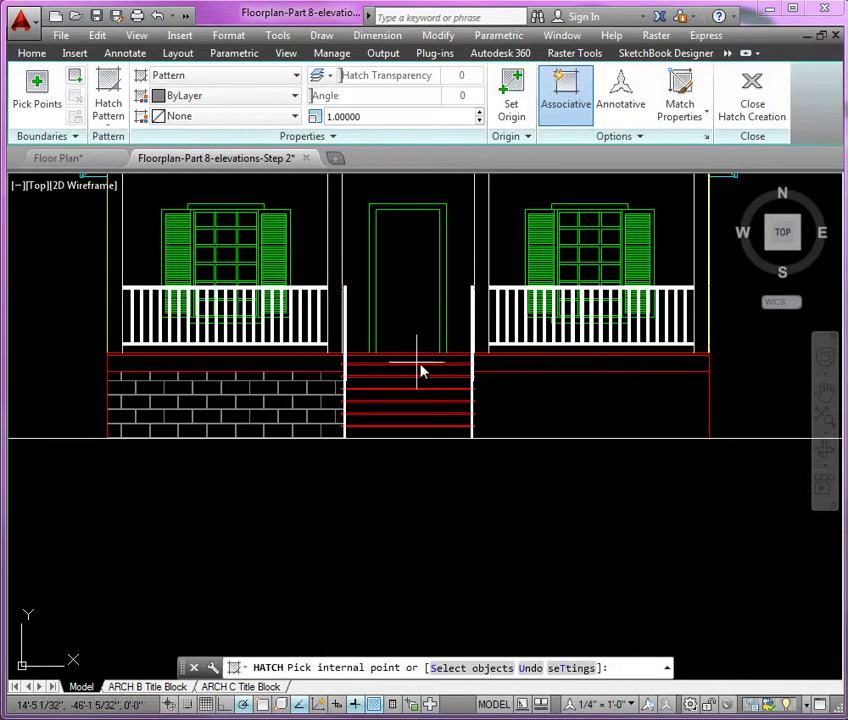
click(688, 92)
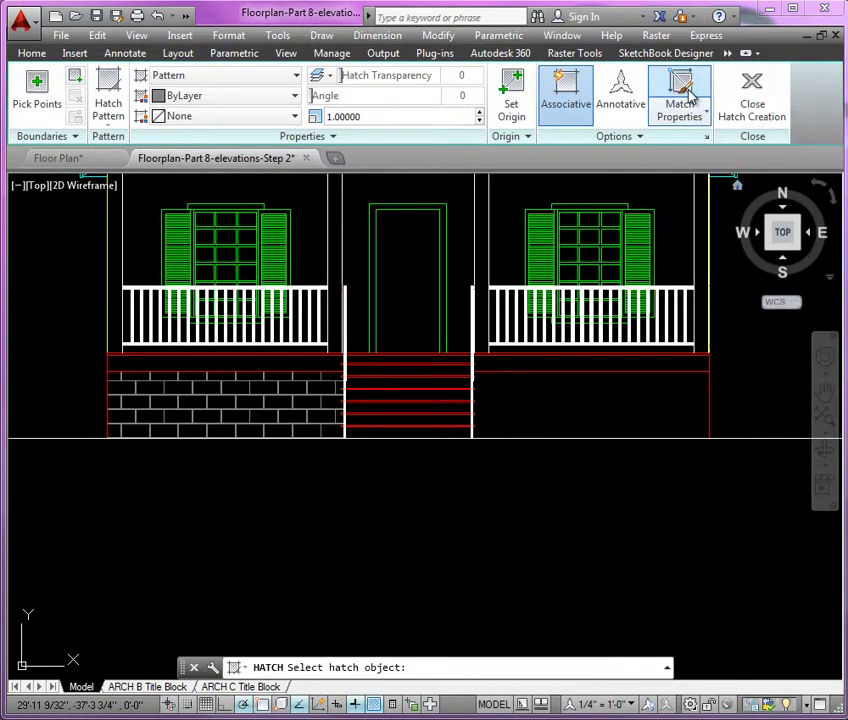
click(316, 397)
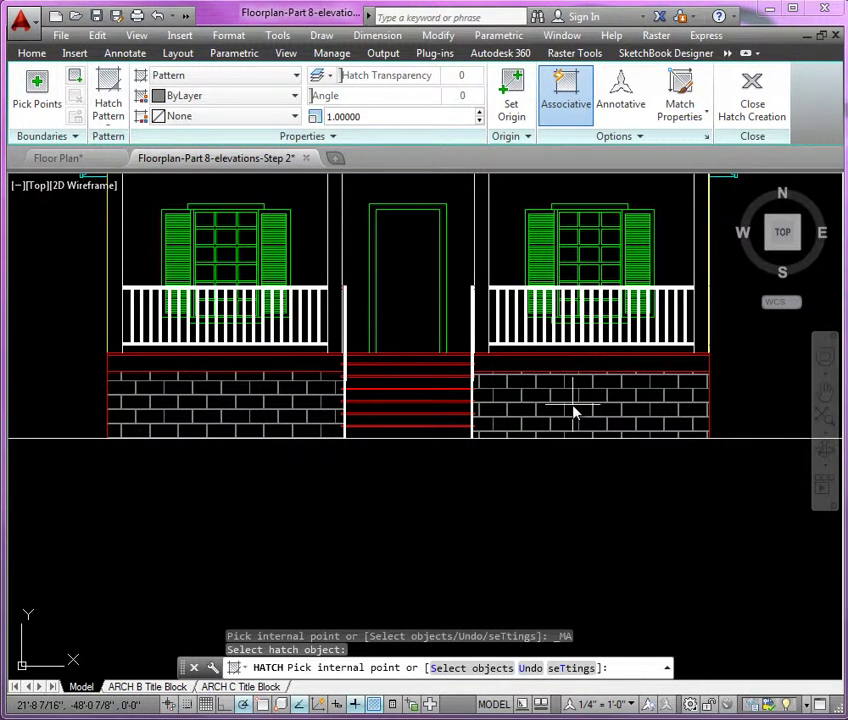
click(574, 422)
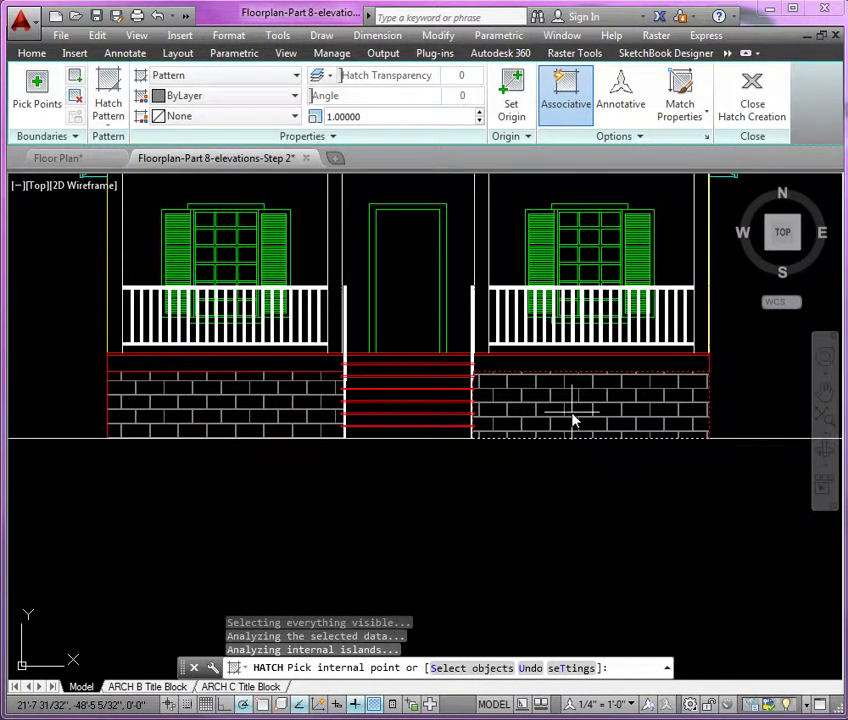
- Set the new block hatch's origin to the lower-right corner of the foundation wall and finish the hatch
click(512, 110)
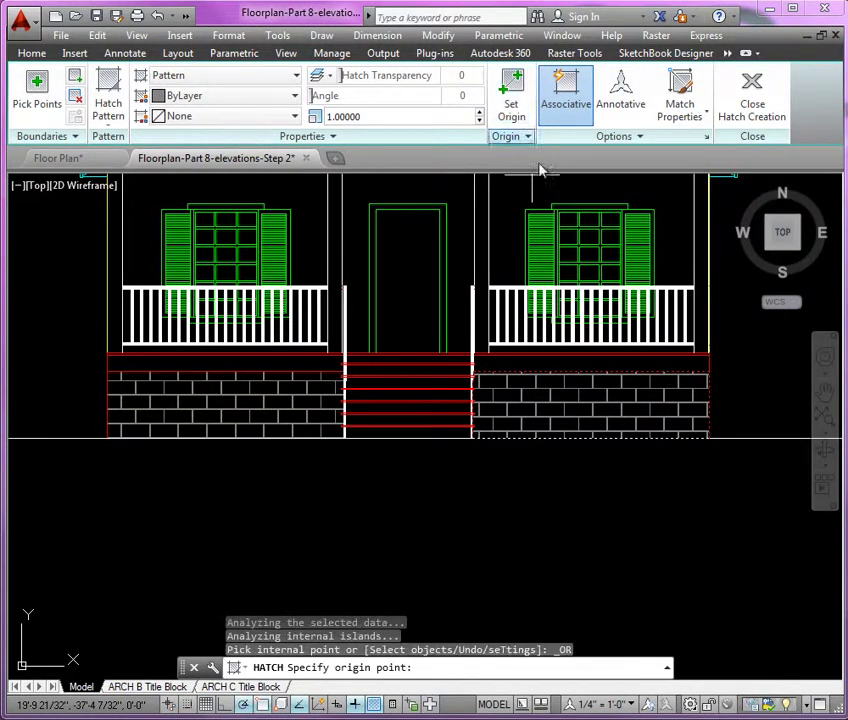
click(710, 447)
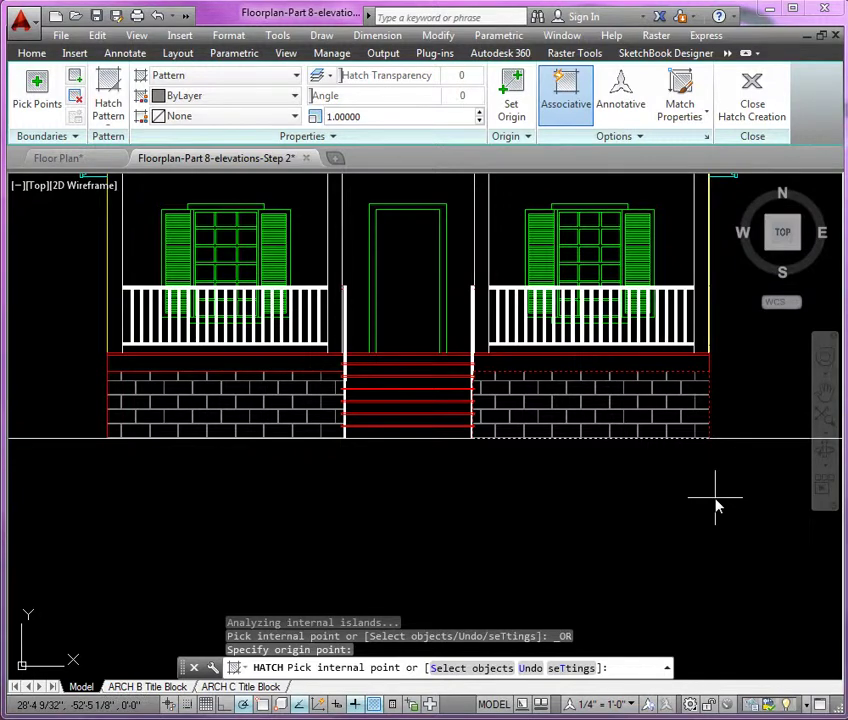
key(Return)
- Freeze the porch railing layer A-flor-Rails by selecting a railing in the front elevation
scroll(560, 500, down, 2)
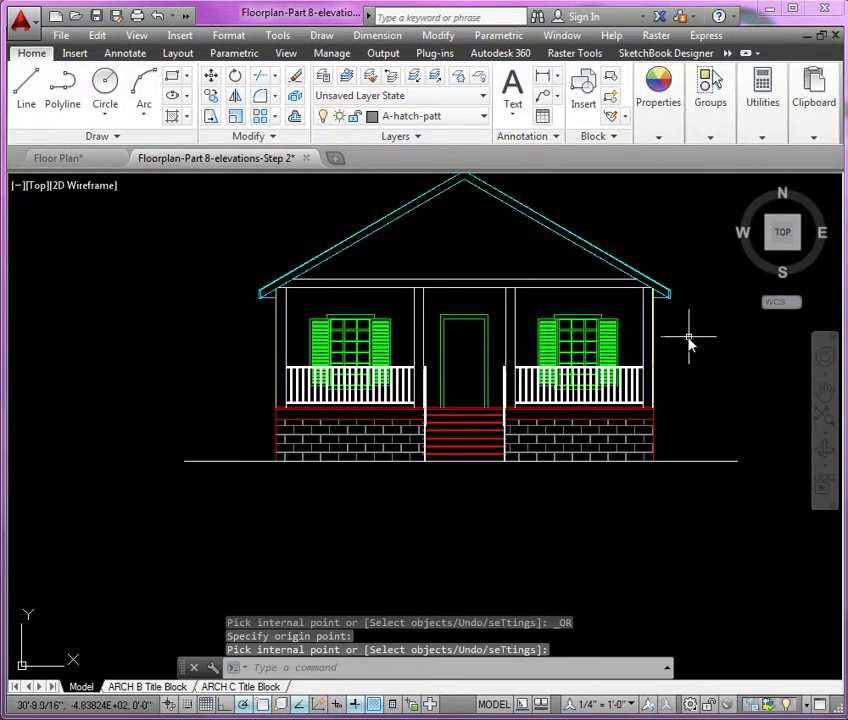
scroll(688, 341, up, 3)
mouse_move(688, 341)
middle_down()
mouse_move(691, 401)
mouse_move(748, 401)
mouse_move(760, 467)
middle_up()
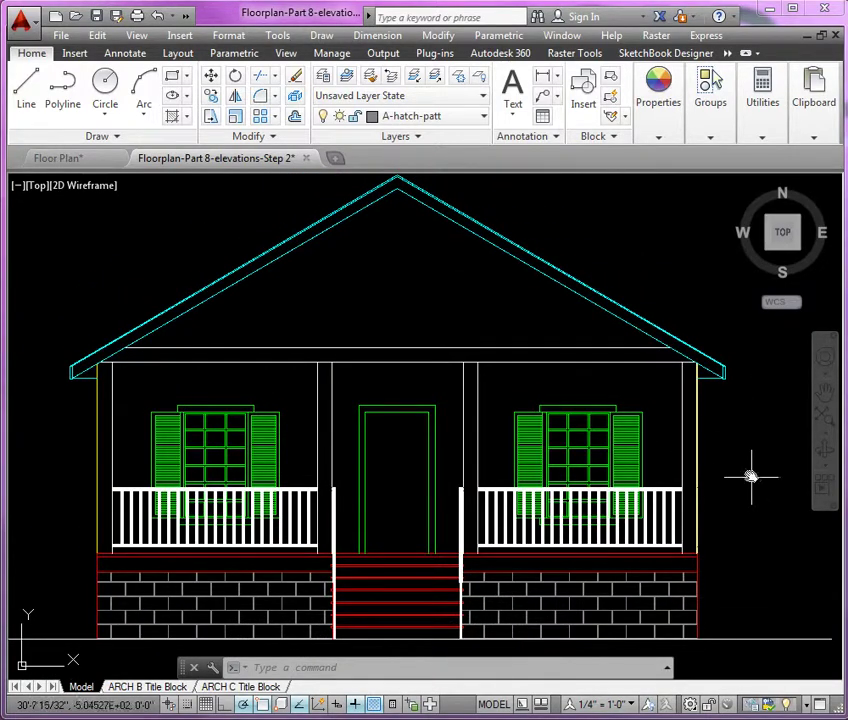
click(460, 80)
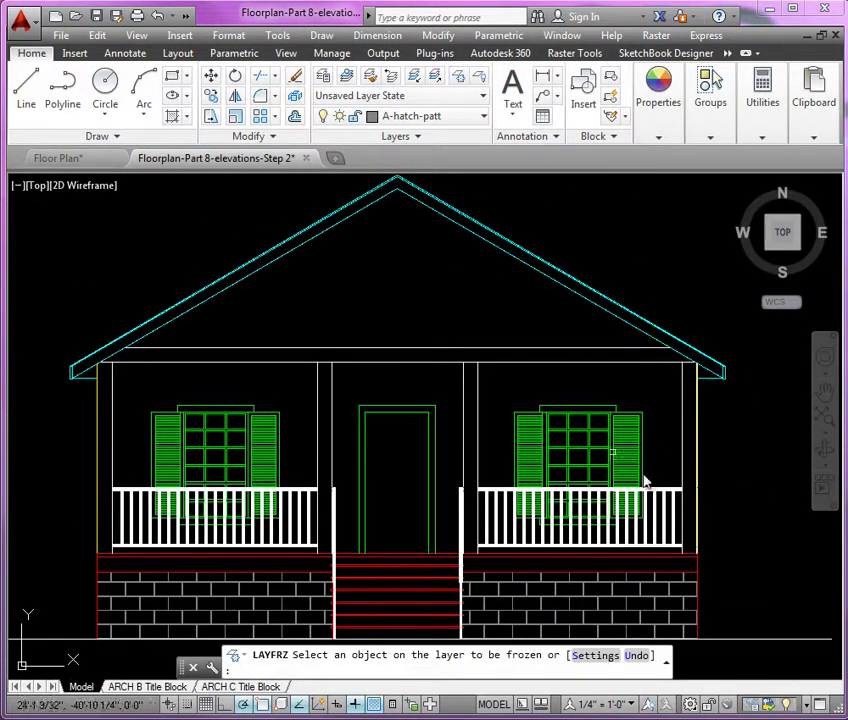
click(672, 492)
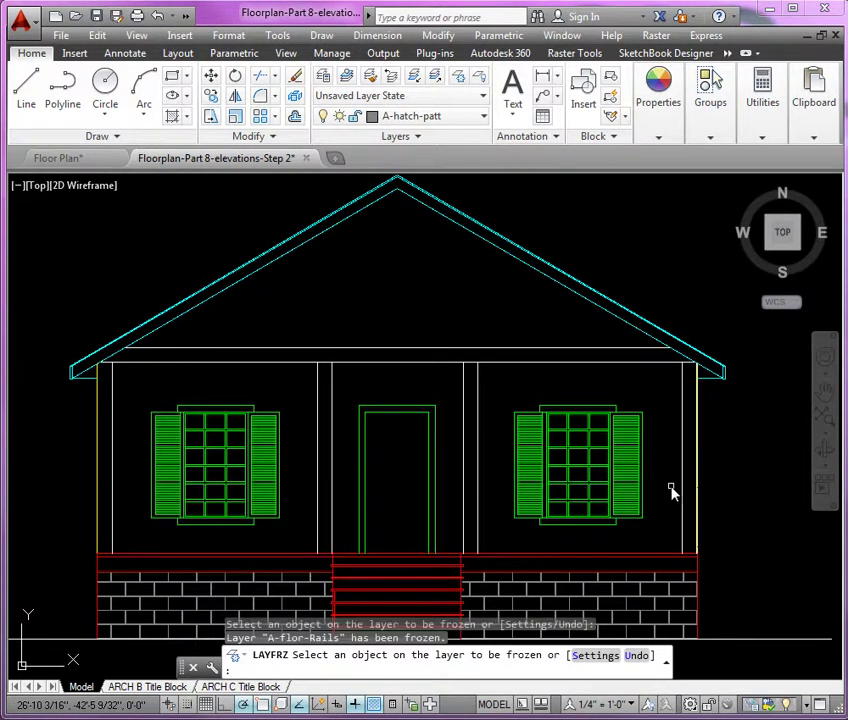
key(Return)
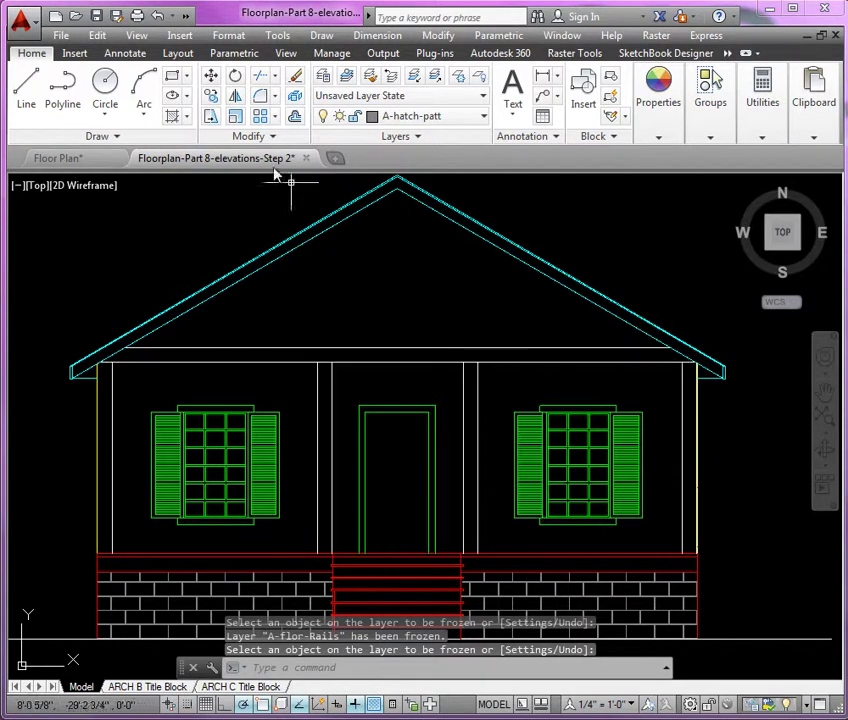
- Start a hatch with the LINE pattern and preview it on the porch wall around the window left of the door
click(174, 117)
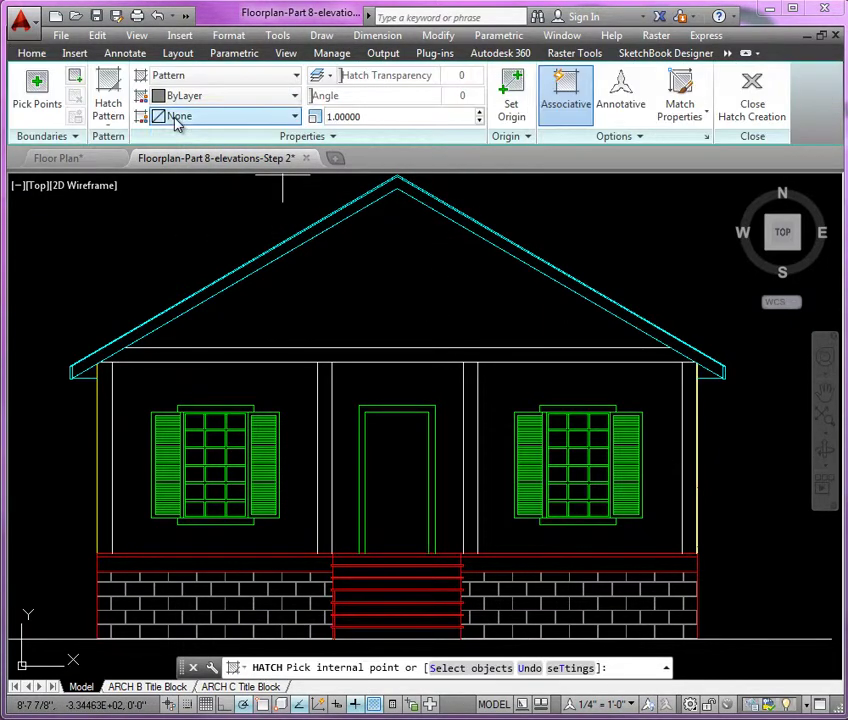
click(224, 78)
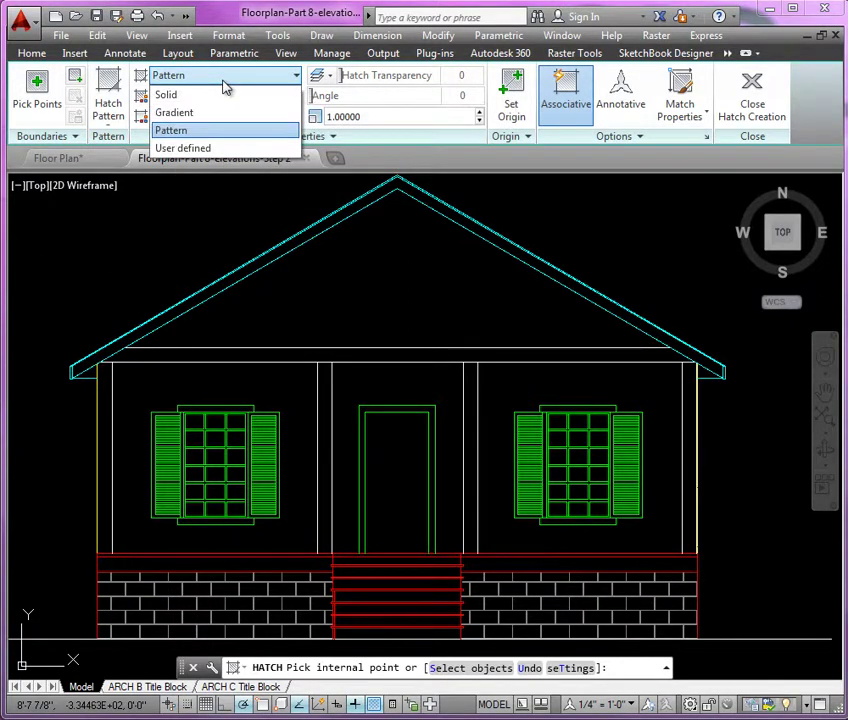
click(119, 118)
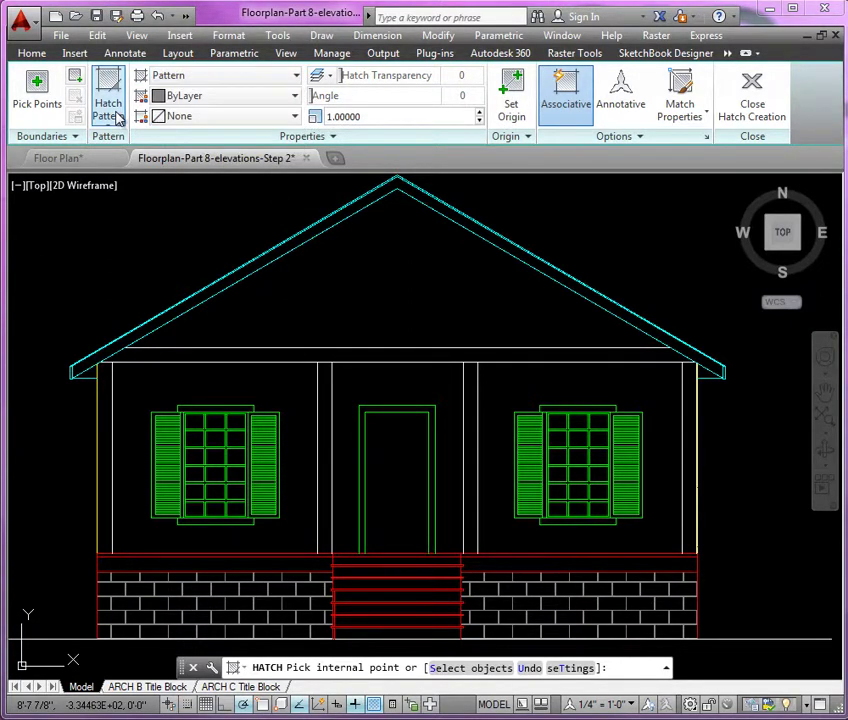
click(110, 115)
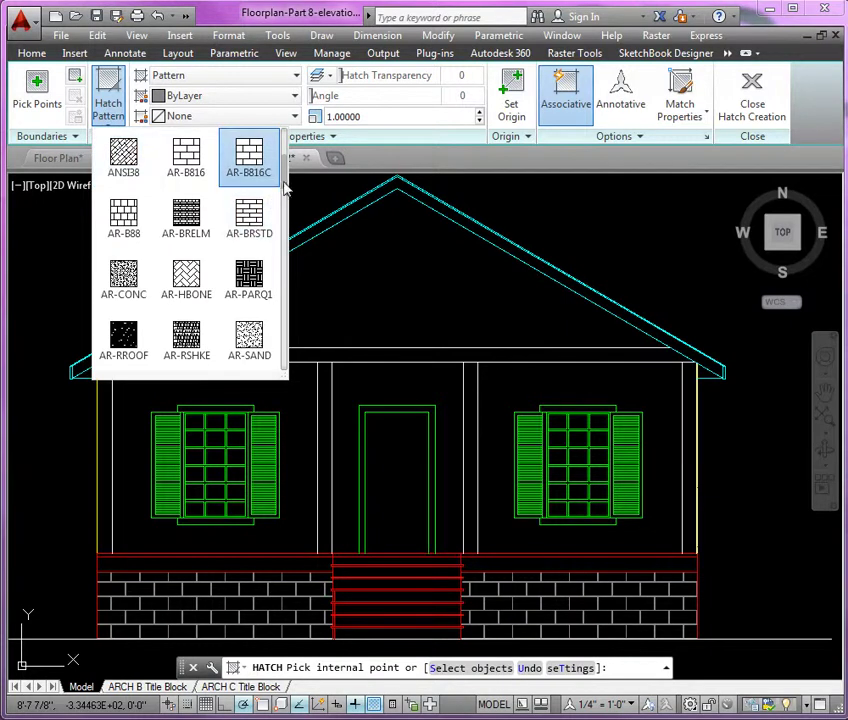
mouse_move(287, 188)
mouse_down()
mouse_move(291, 372)
mouse_move(296, 158)
mouse_move(293, 337)
mouse_up()
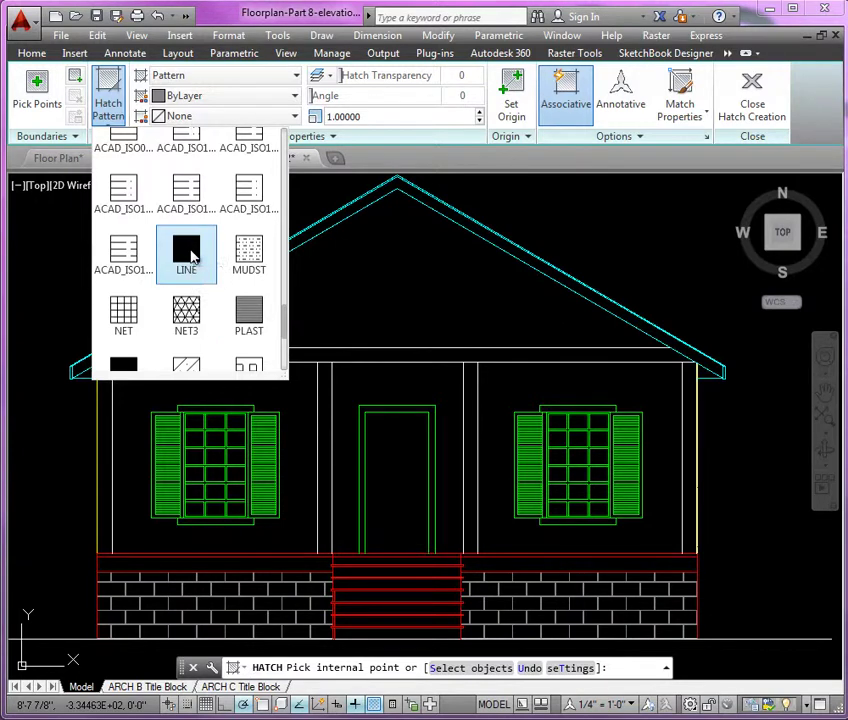
click(192, 257)
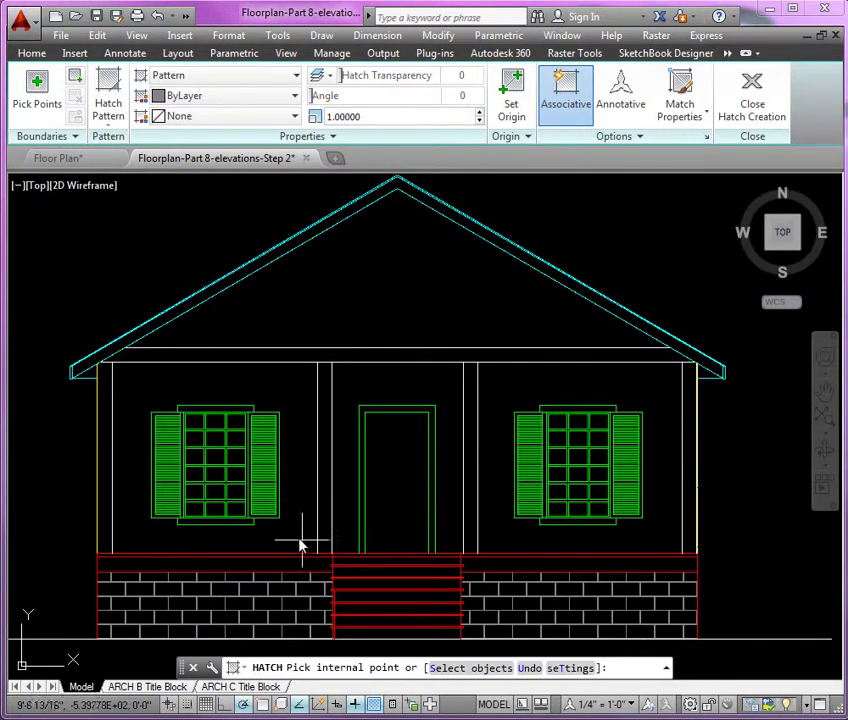
scroll(287, 541, up, 8)
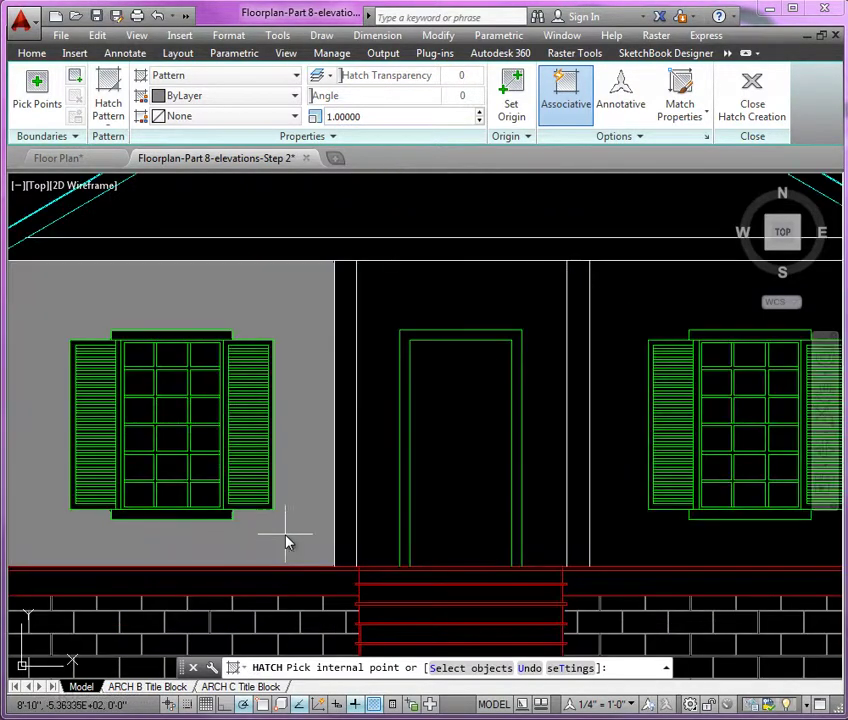
scroll(286, 590, up, 2)
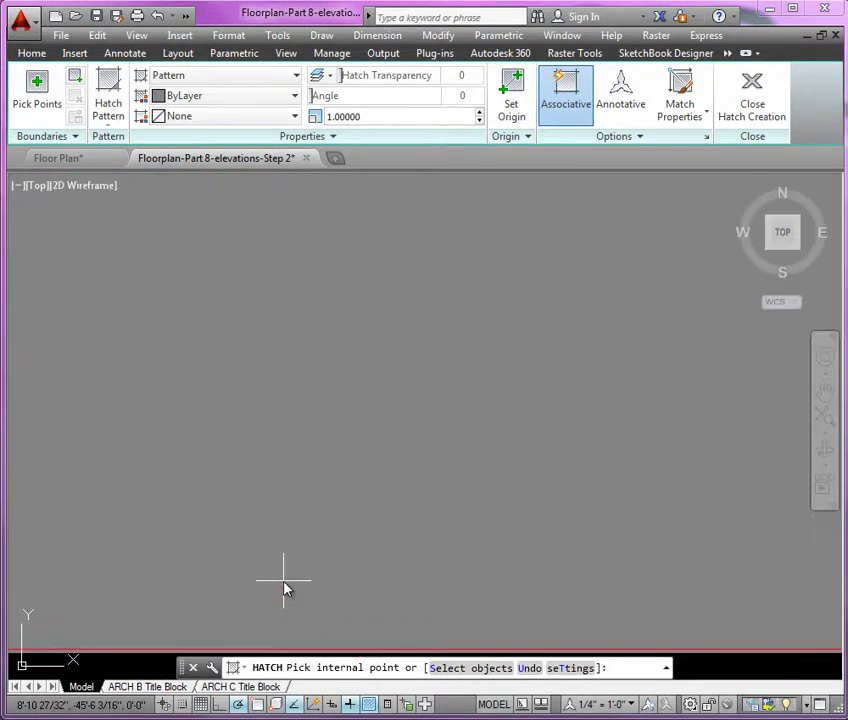
scroll(295, 487, down, 6)
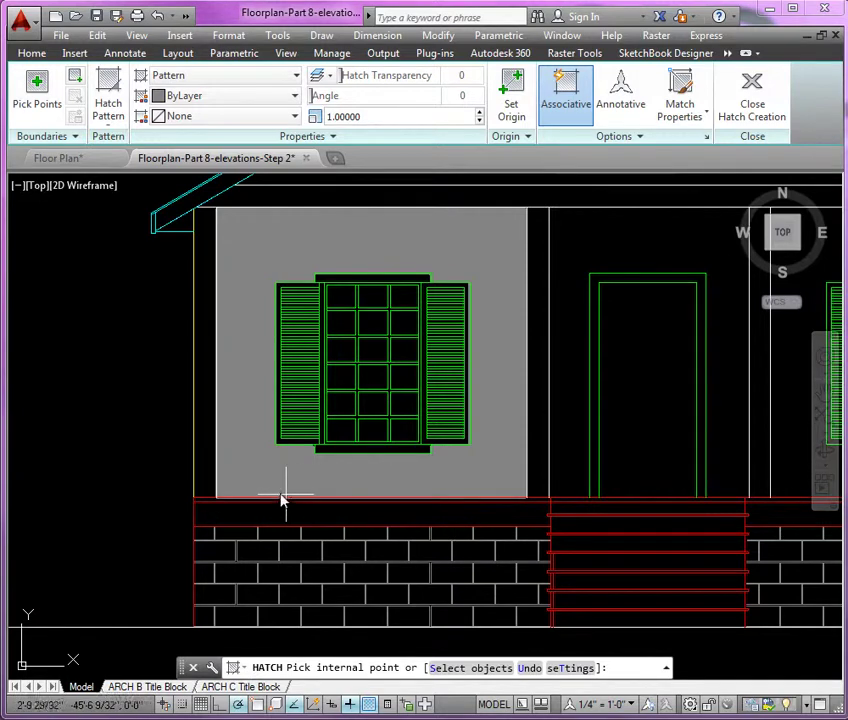
scroll(280, 490, up, 4)
scroll(257, 522, up, 1)
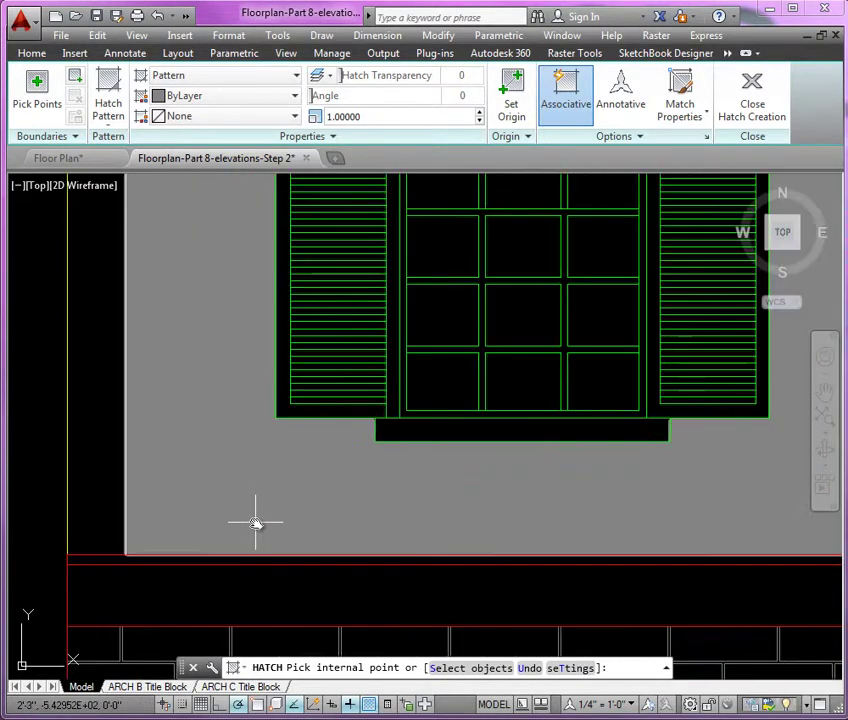
scroll(255, 522, down, 4)
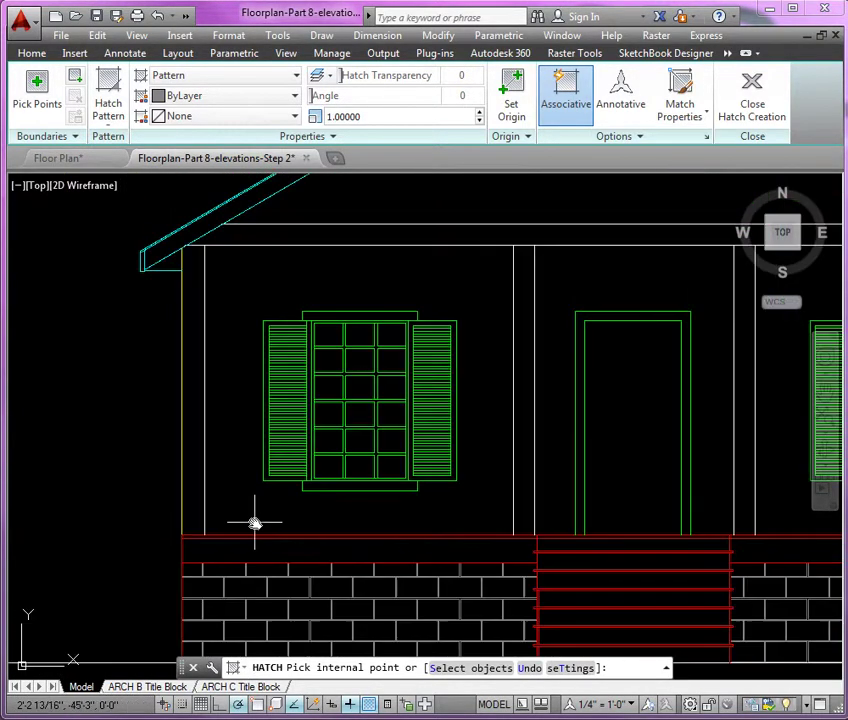
- Hatch the porch wall around the window left of the door with the LINE pattern, made annotative at scale 2
click(620, 98)
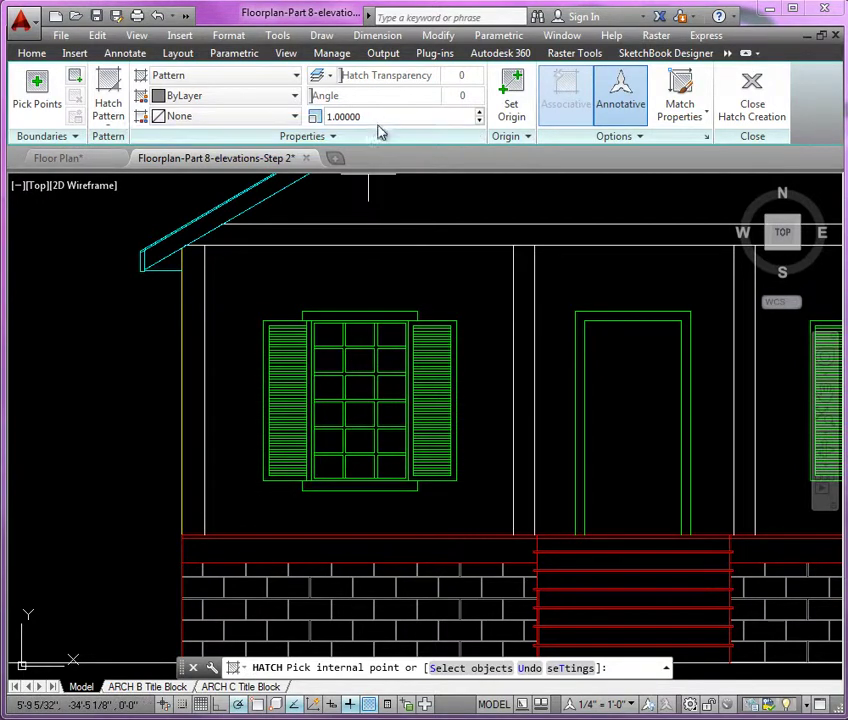
drag(370, 117, 317, 117)
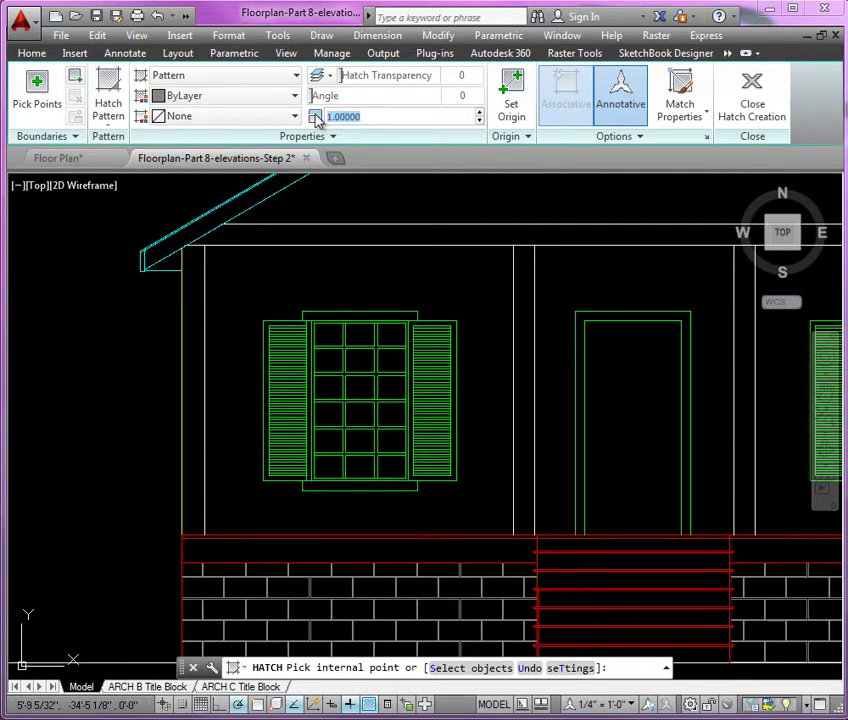
text(2)
key(Return)
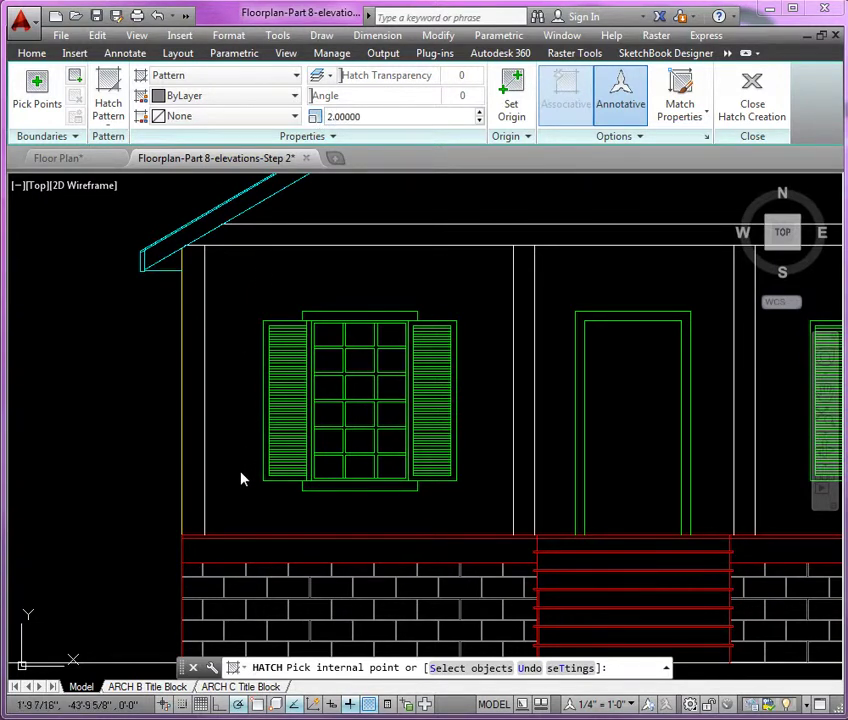
click(239, 478)
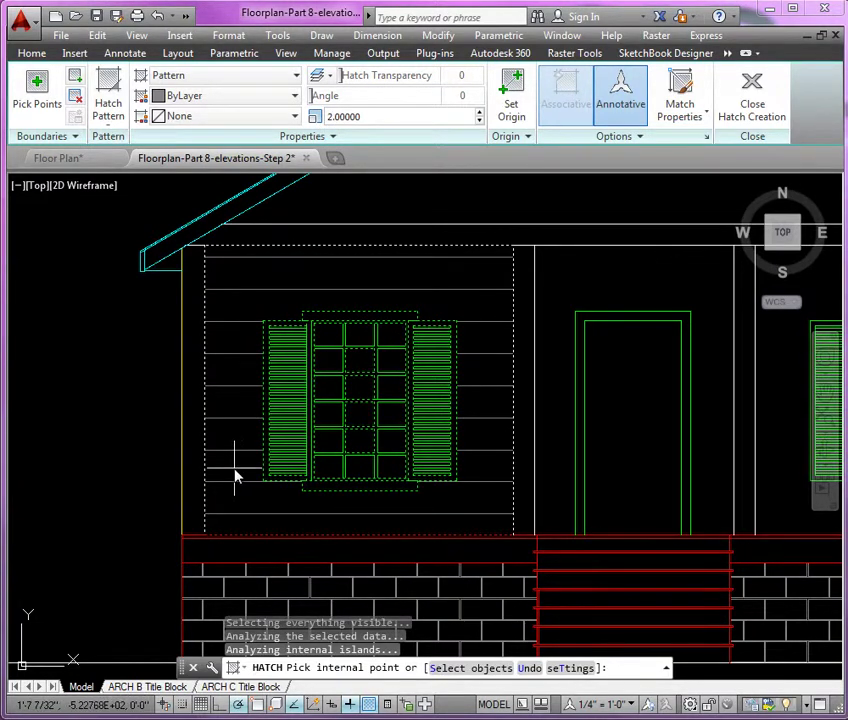
- Extend the LINE hatch to the wall around the door, the right porch wall and the roof gable, and finish the hatch
scroll(236, 478, up, 2)
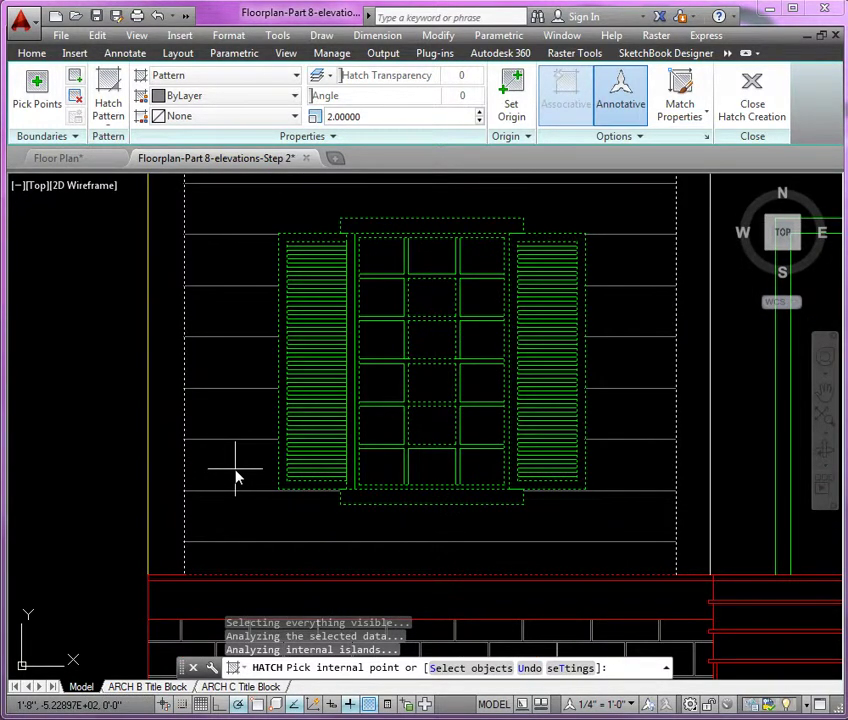
scroll(236, 478, down, 2)
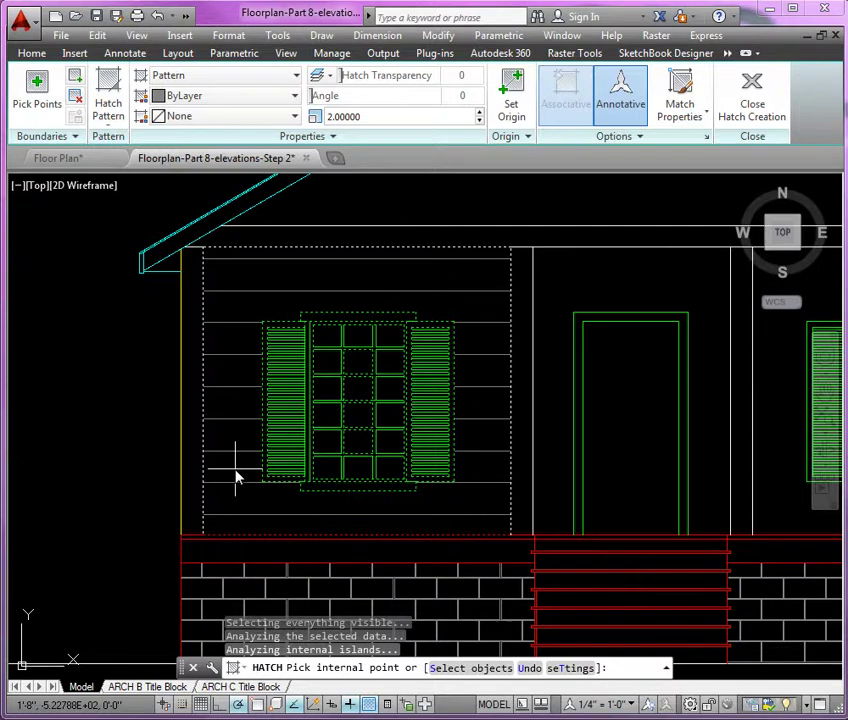
scroll(236, 478, down, 2)
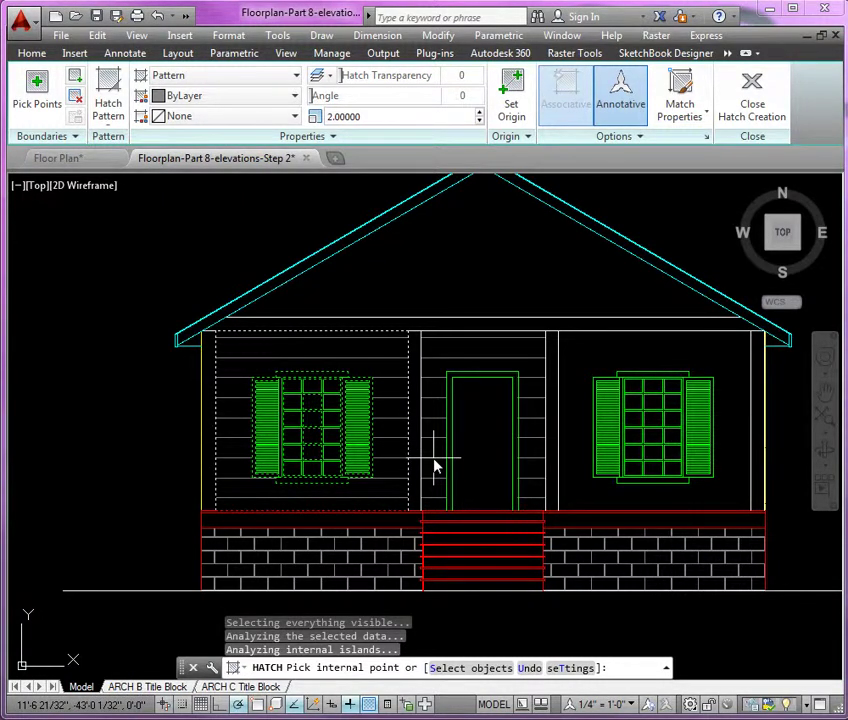
click(435, 464)
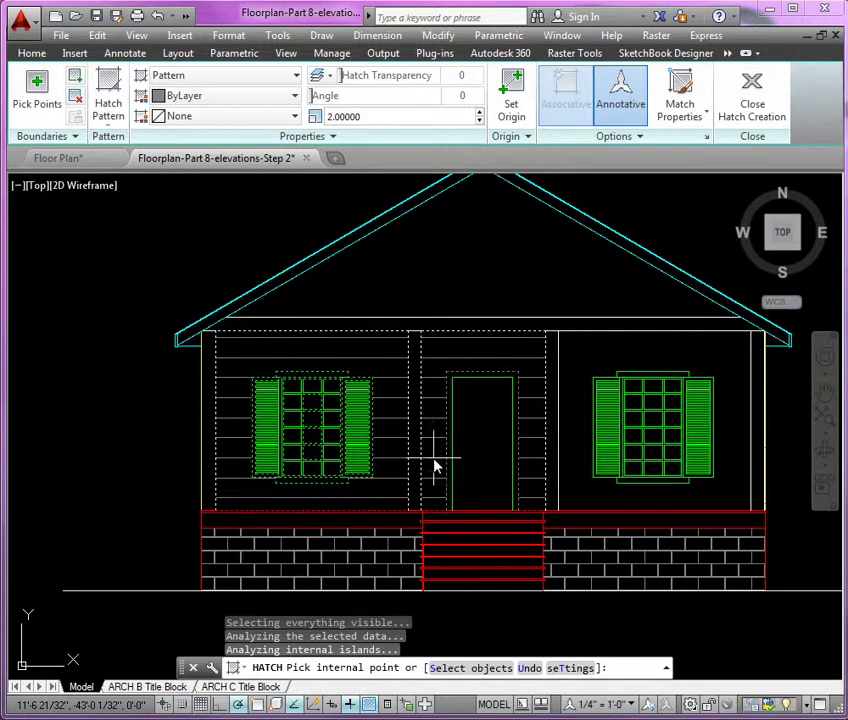
click(575, 455)
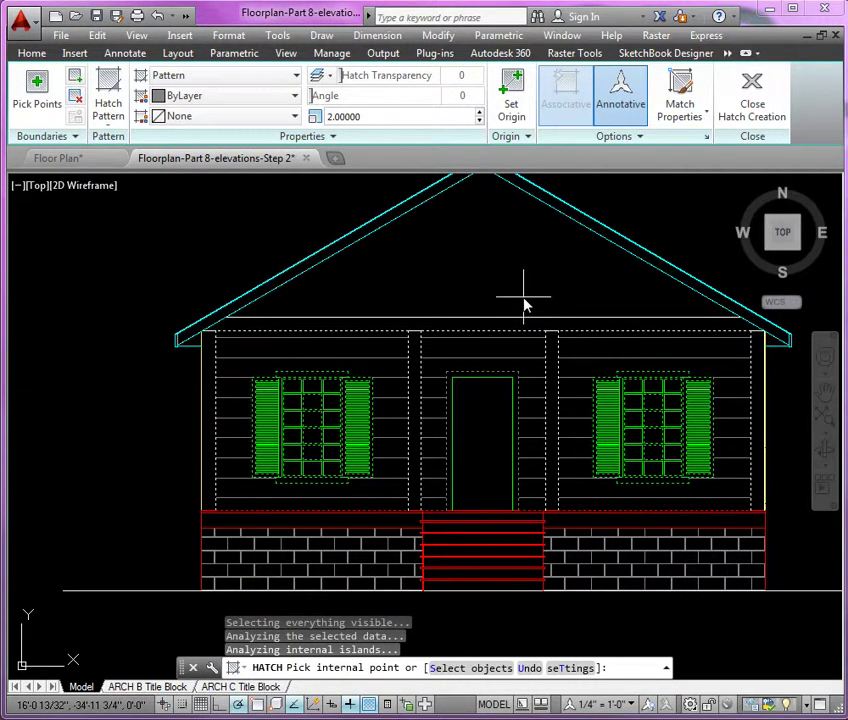
scroll(524, 303, down, 3)
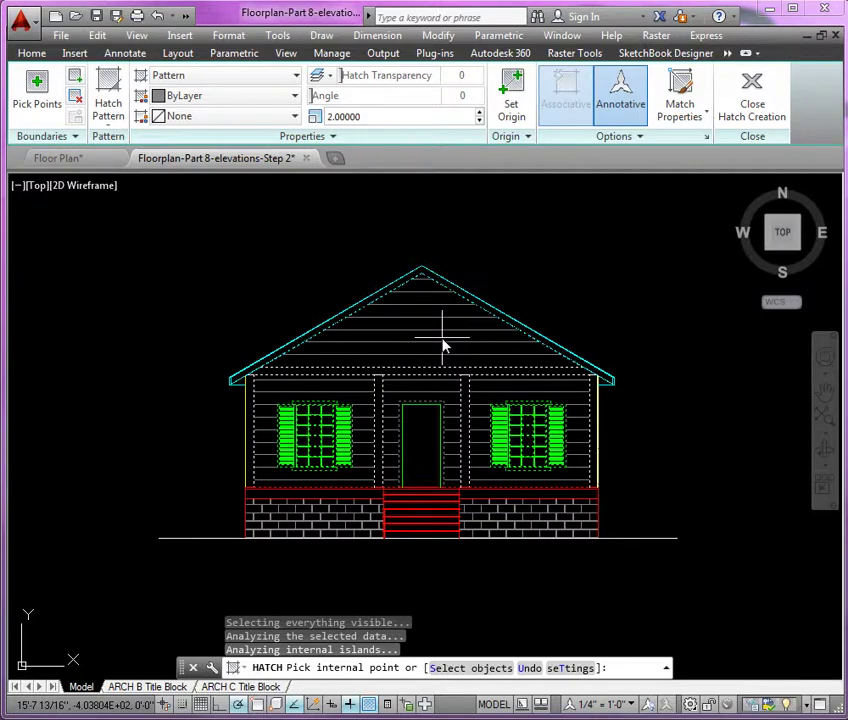
key(Return)
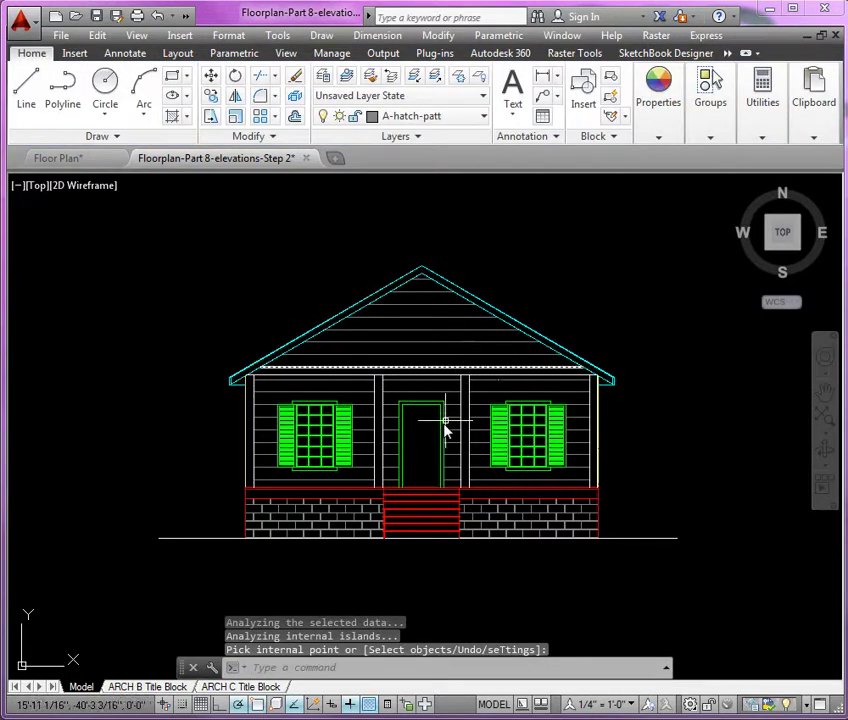
- Set the scale of the LINE siding hatch on the walls and gable to 1.5
scroll(441, 354, up, 2)
click(408, 298)
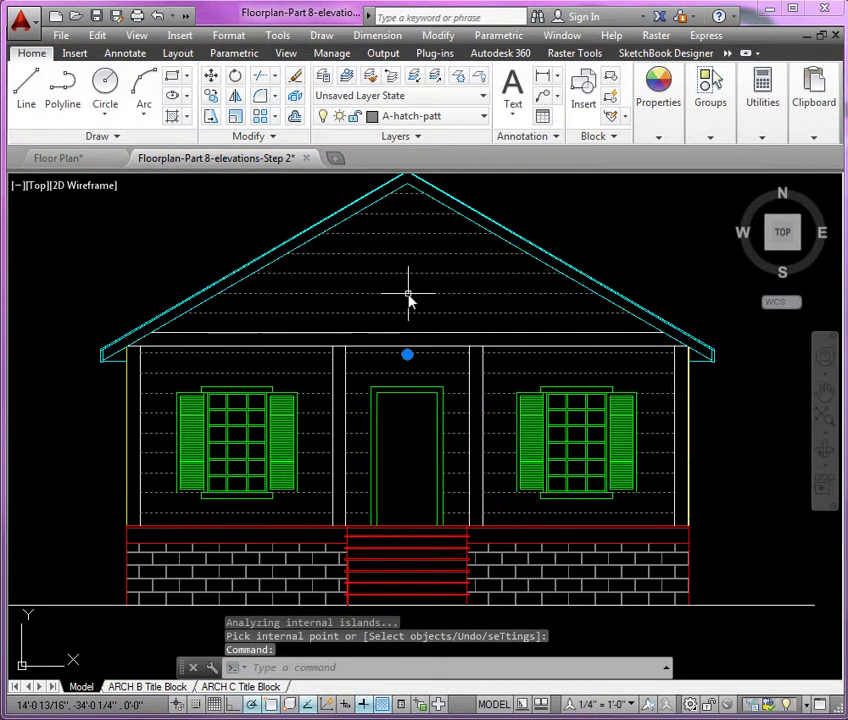
click(376, 118)
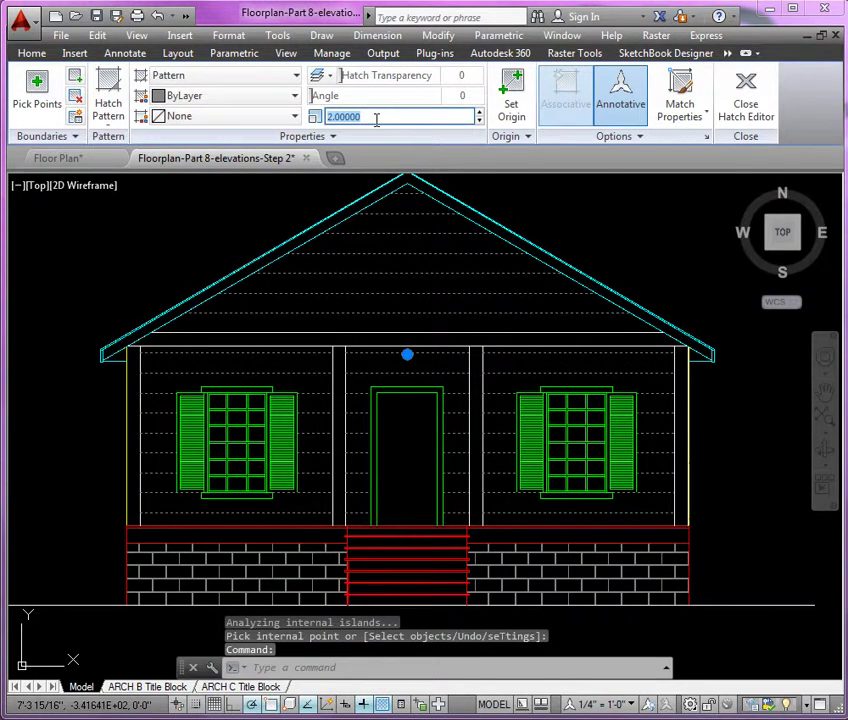
text(1.5)
key(Return)
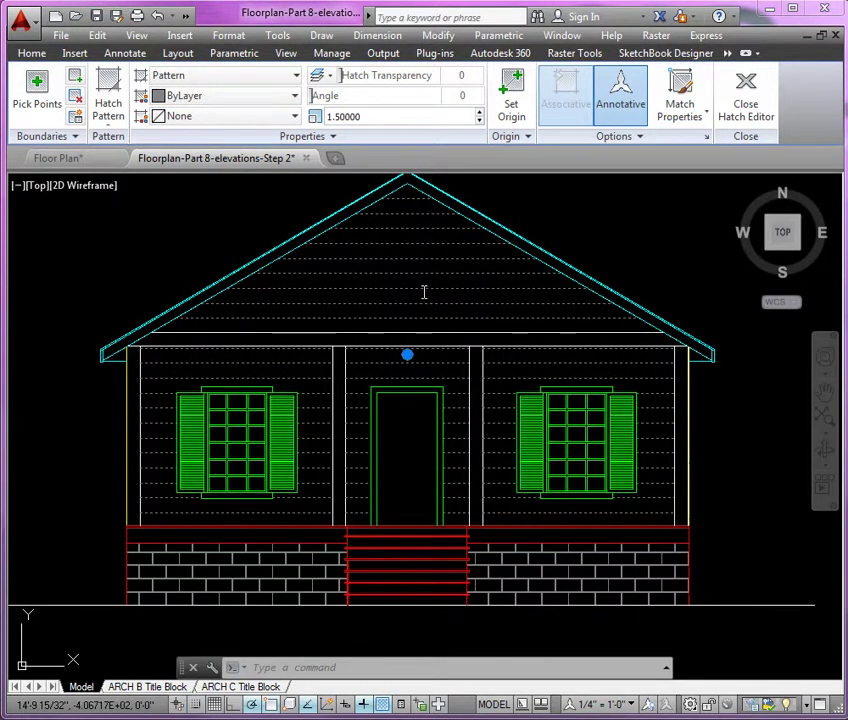
key(Escape)
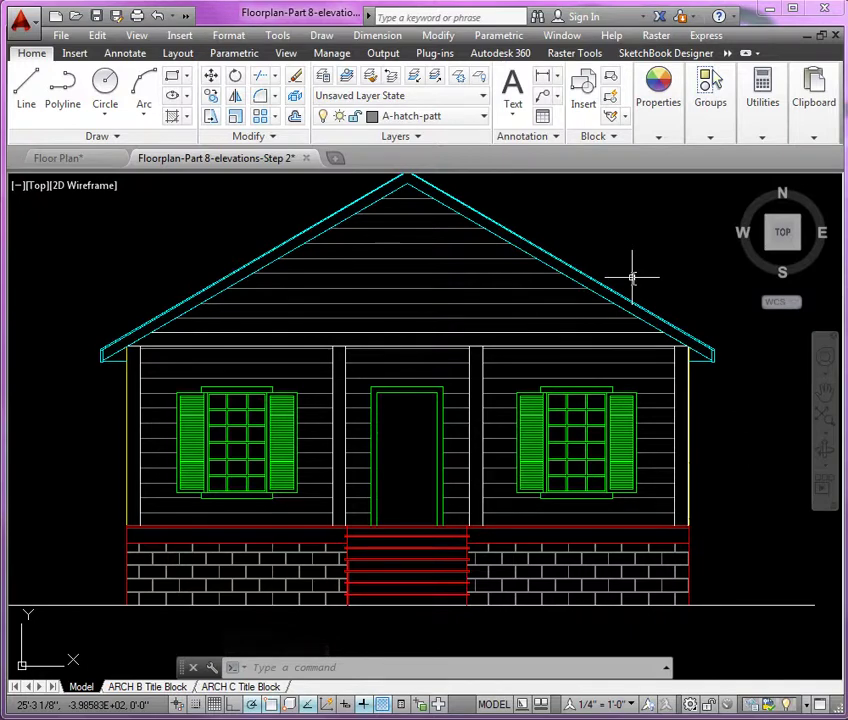
- Make A-hatch-color the current layer
scroll(640, 265, down, 2)
scroll(650, 260, up, 2)
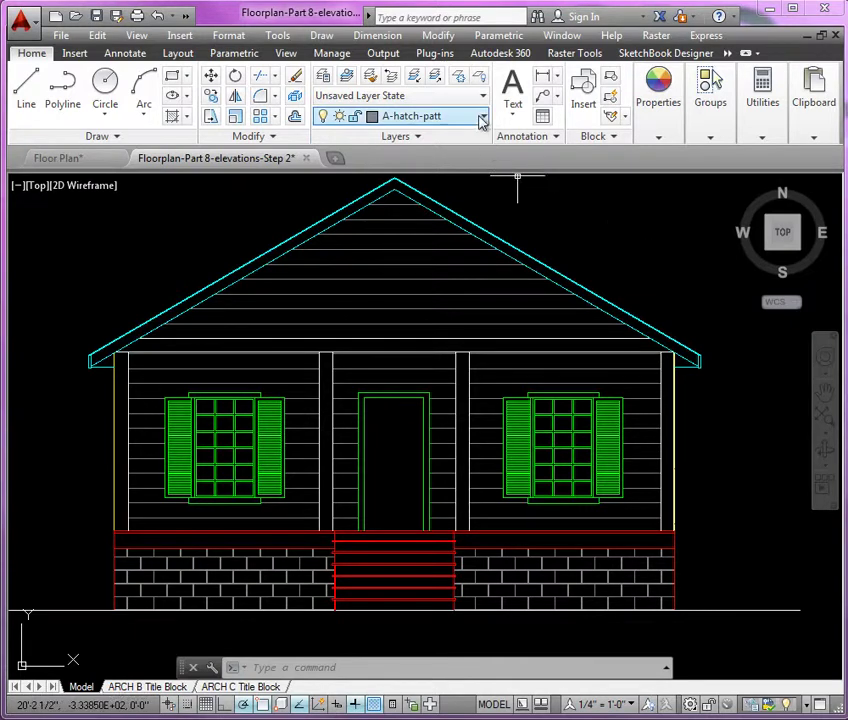
click(482, 116)
scroll(476, 135, up, 2)
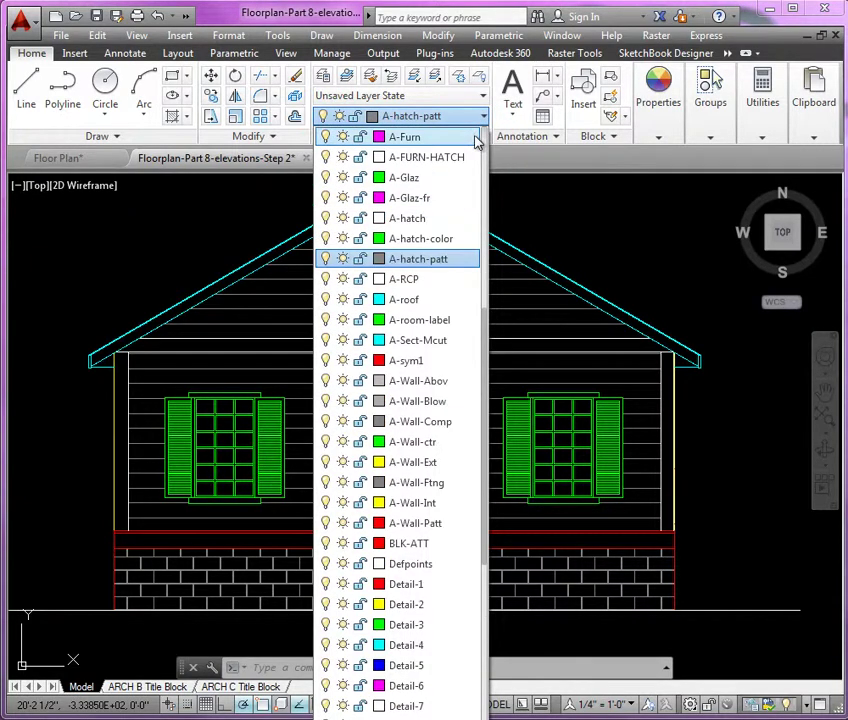
click(455, 248)
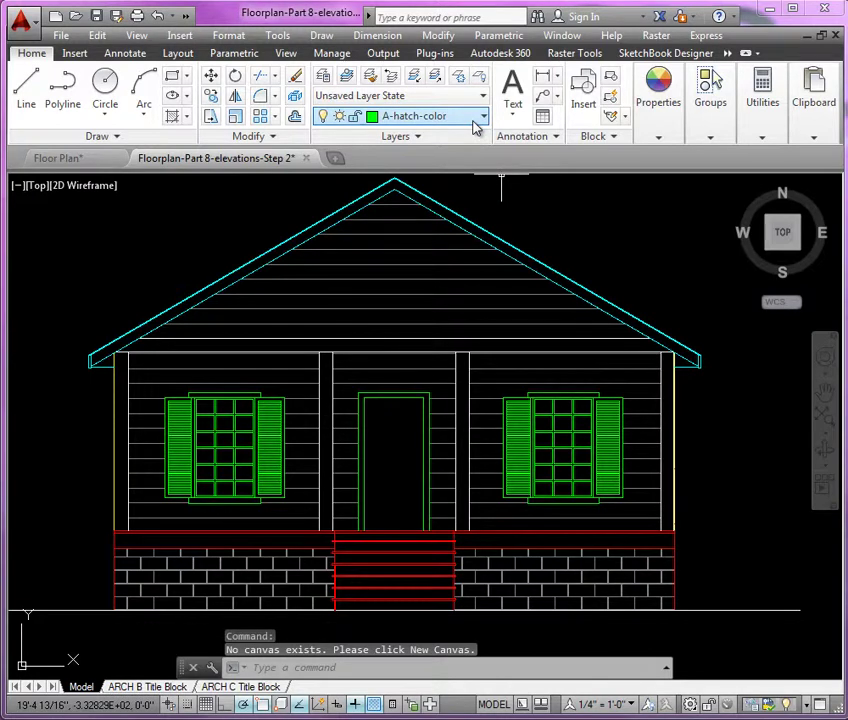
- Freeze the A-hatch-patt layer by selecting the siding hatch in the gable
click(483, 116)
click(457, 77)
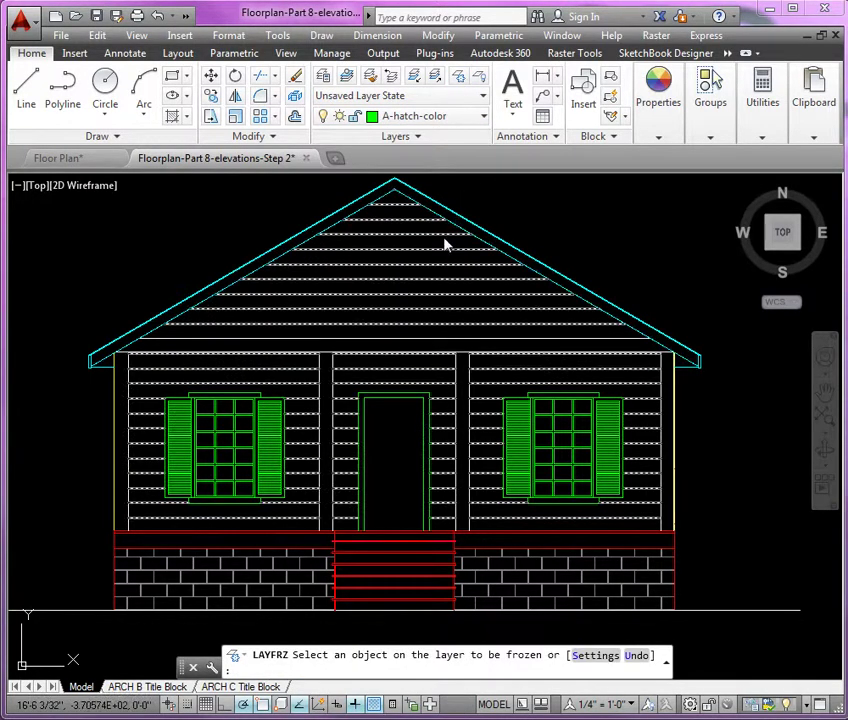
click(444, 239)
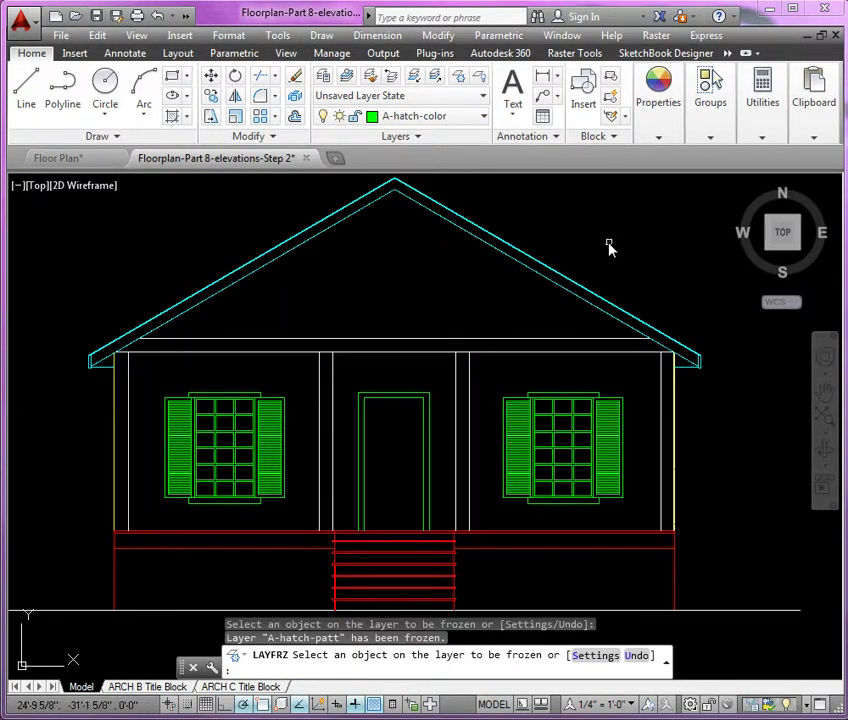
key(Return)
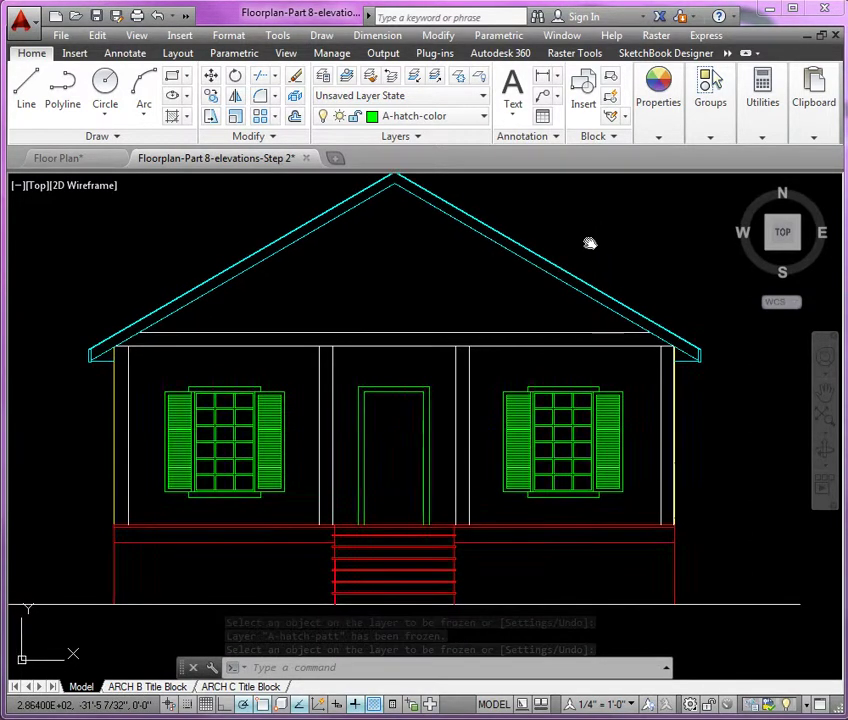
- Start a hatch of type Gradient and set its second gradient color to White
click(172, 117)
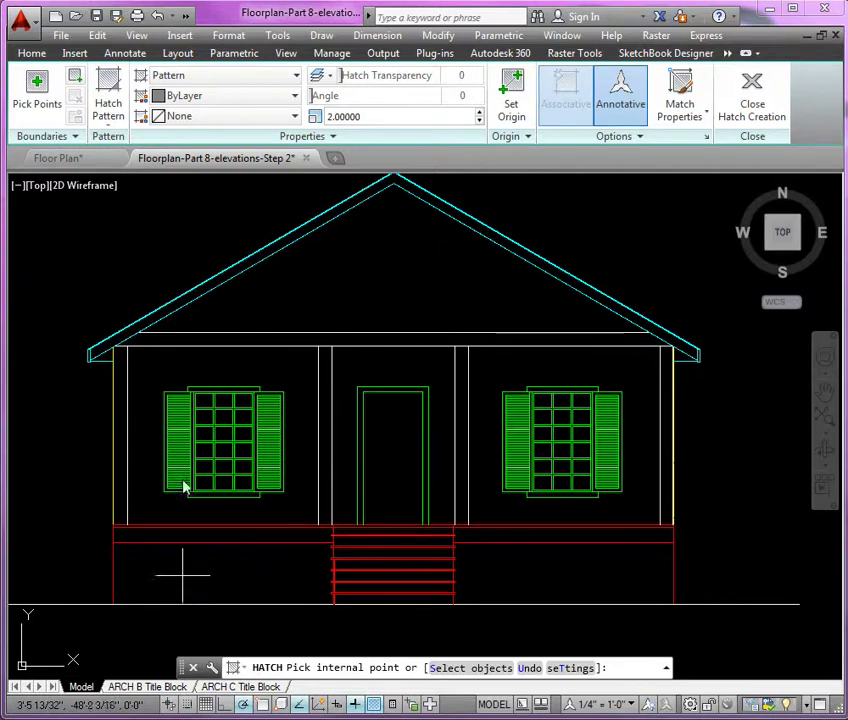
click(178, 77)
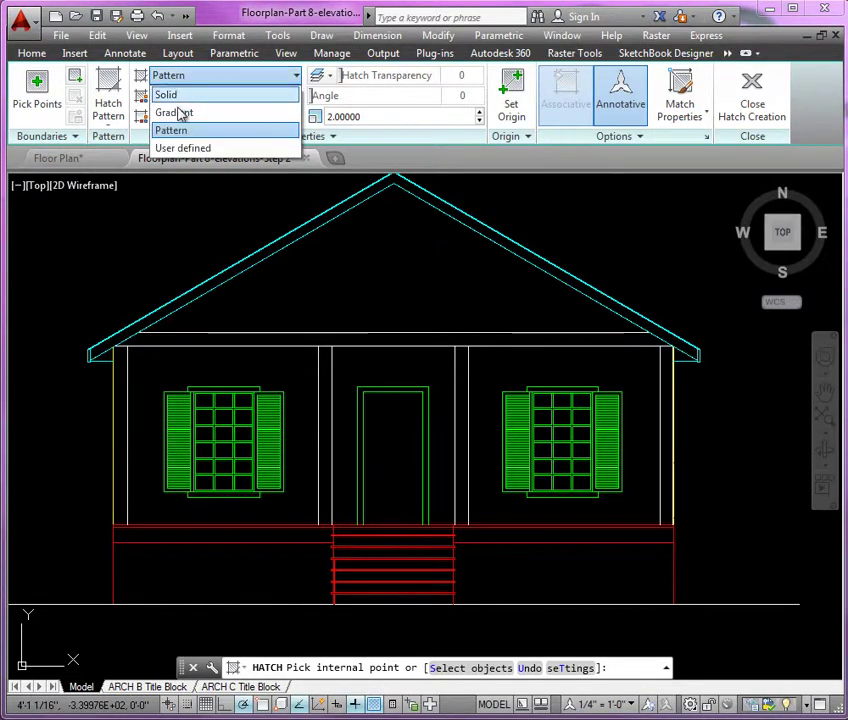
click(175, 106)
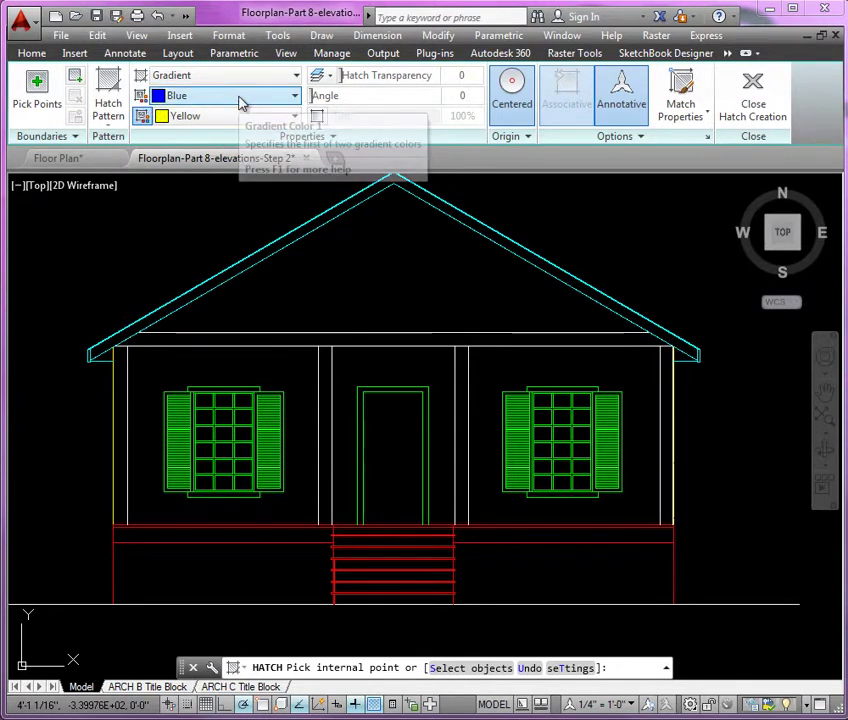
click(112, 123)
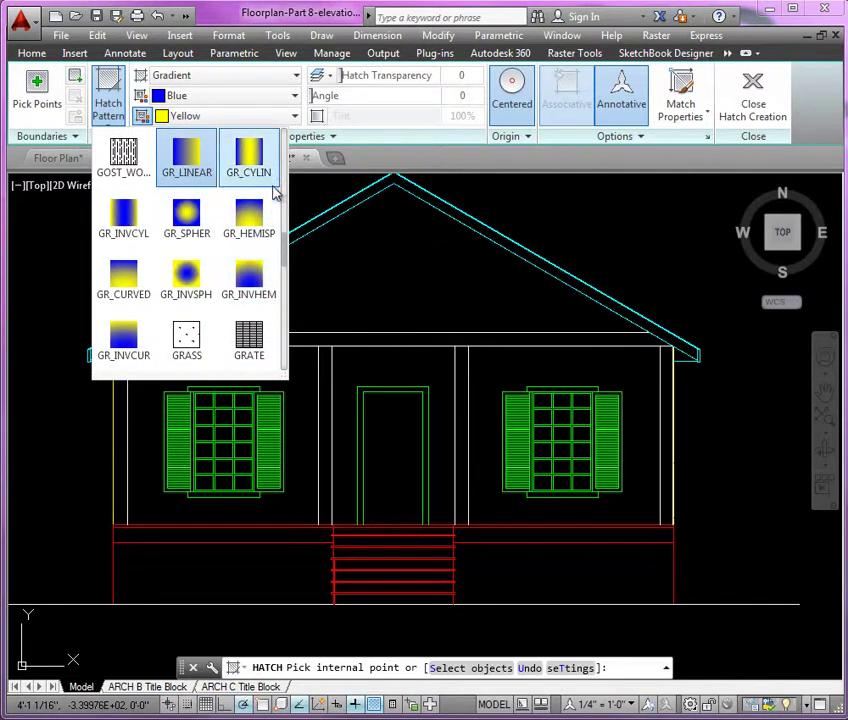
click(393, 157)
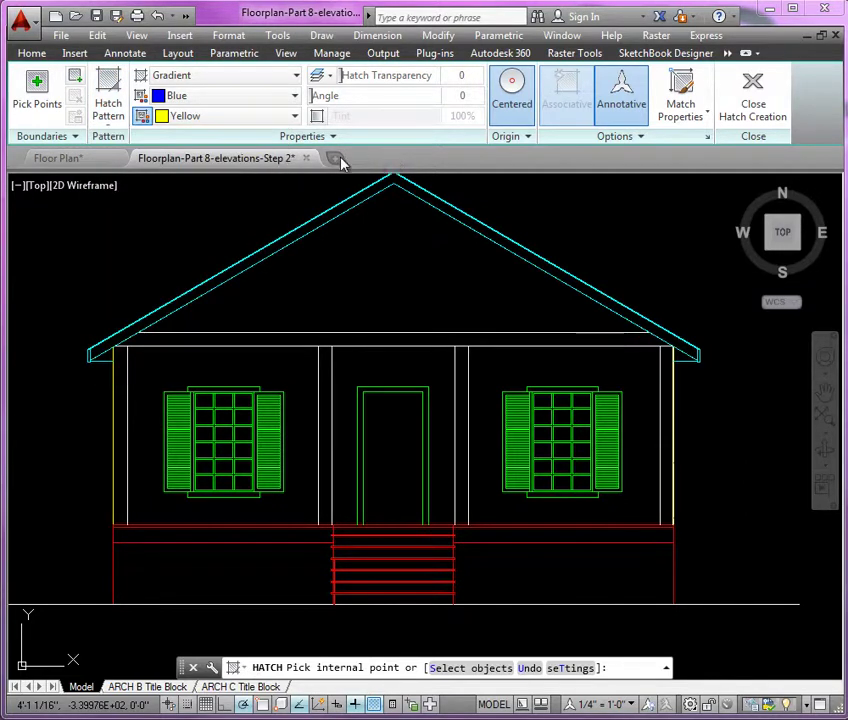
click(296, 117)
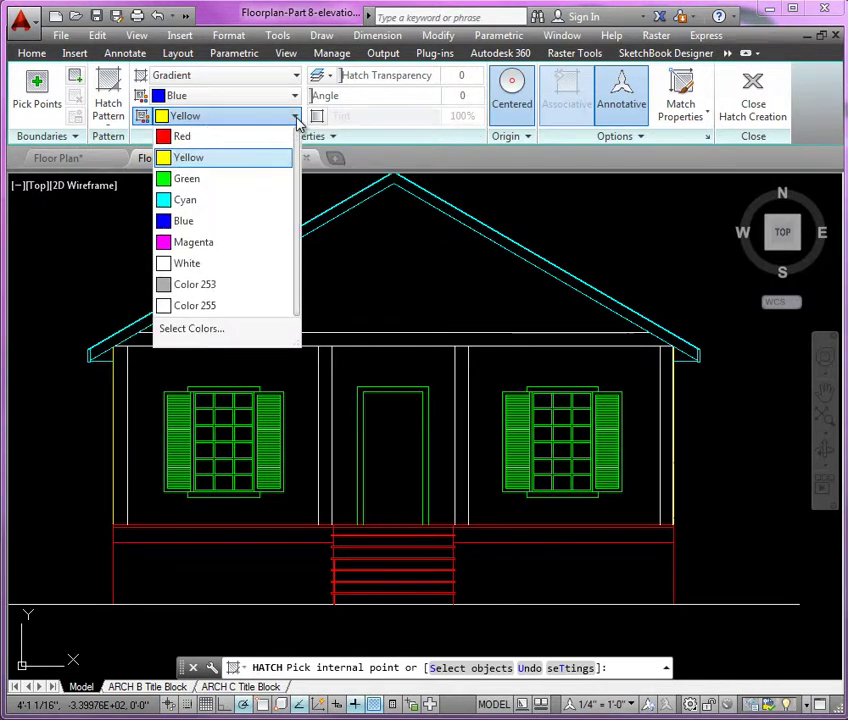
click(224, 265)
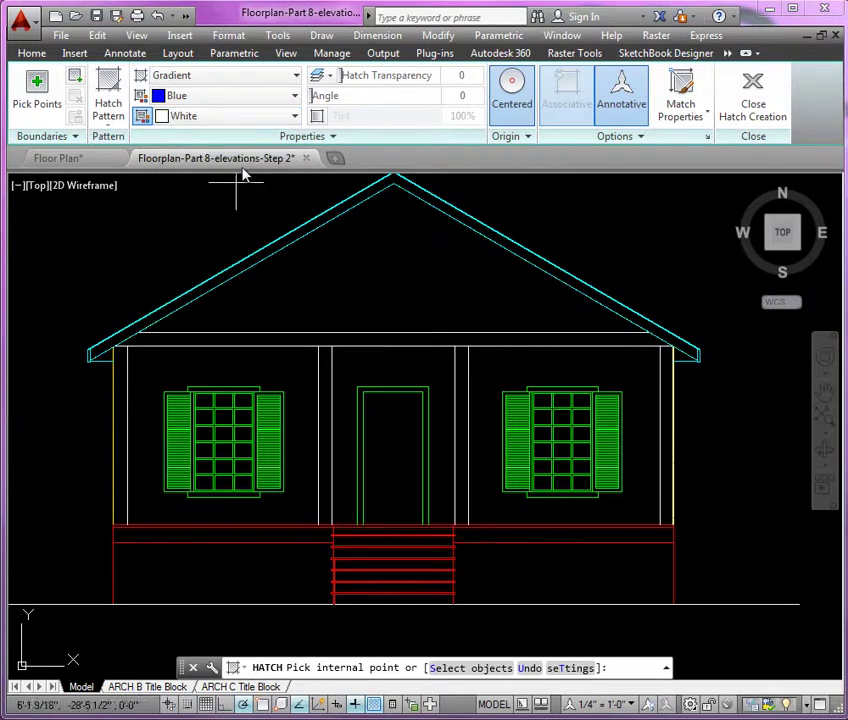
- Set the first gradient color to the pale yellow true color 232,229,176
click(295, 96)
click(206, 308)
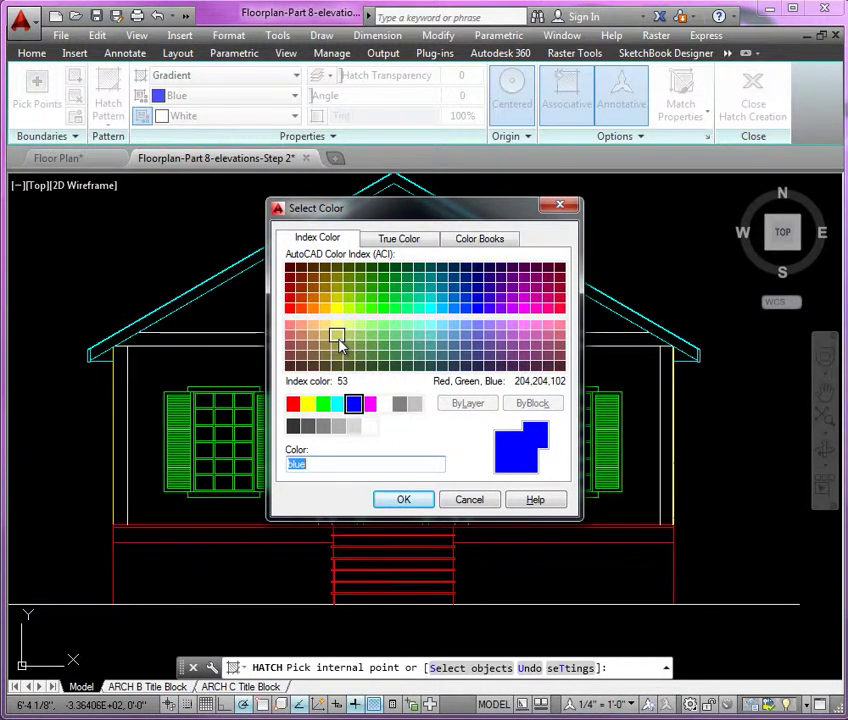
click(338, 343)
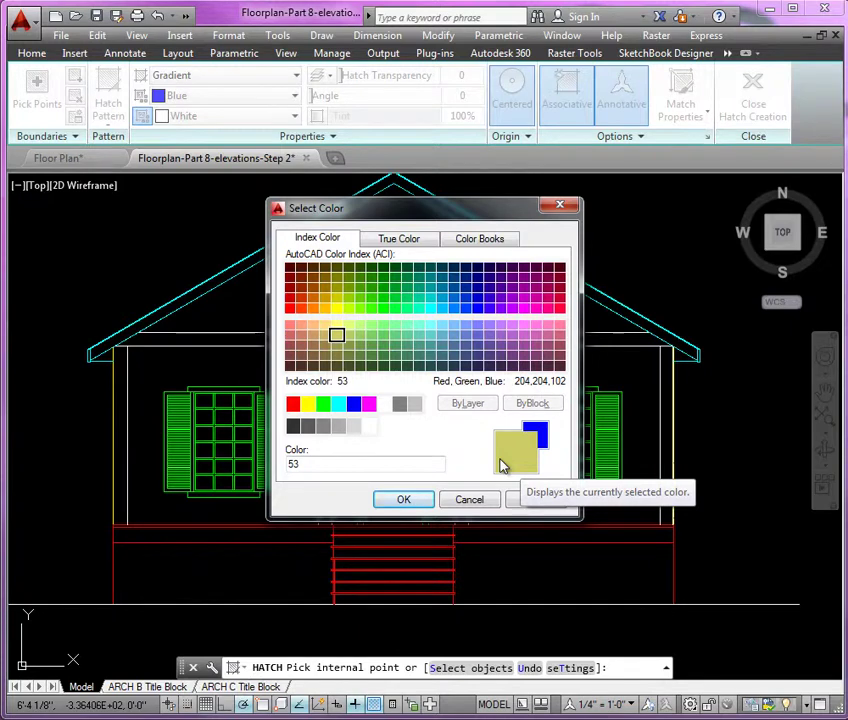
click(405, 240)
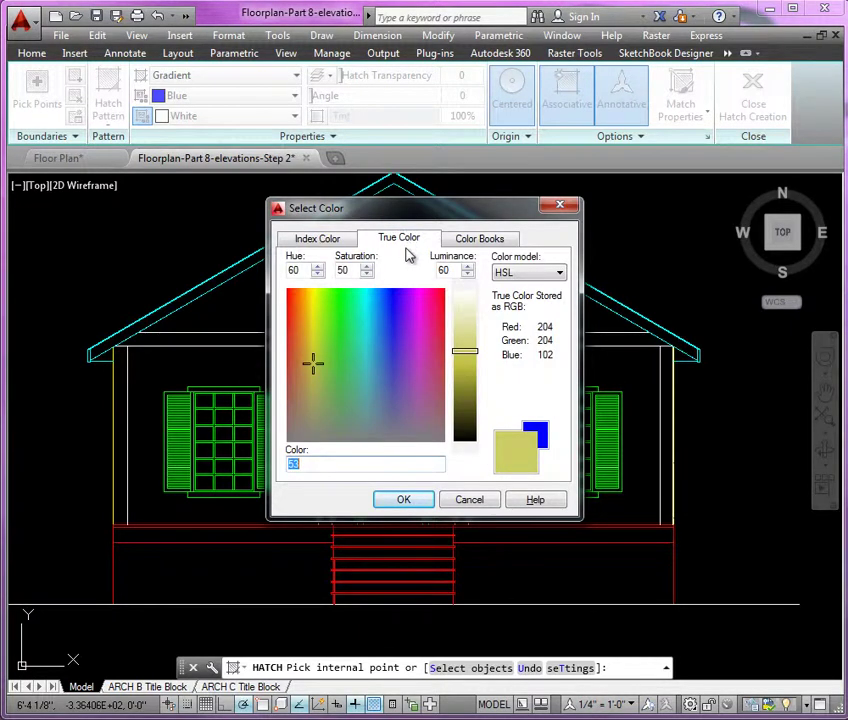
drag(312, 360, 311, 357)
drag(464, 351, 464, 322)
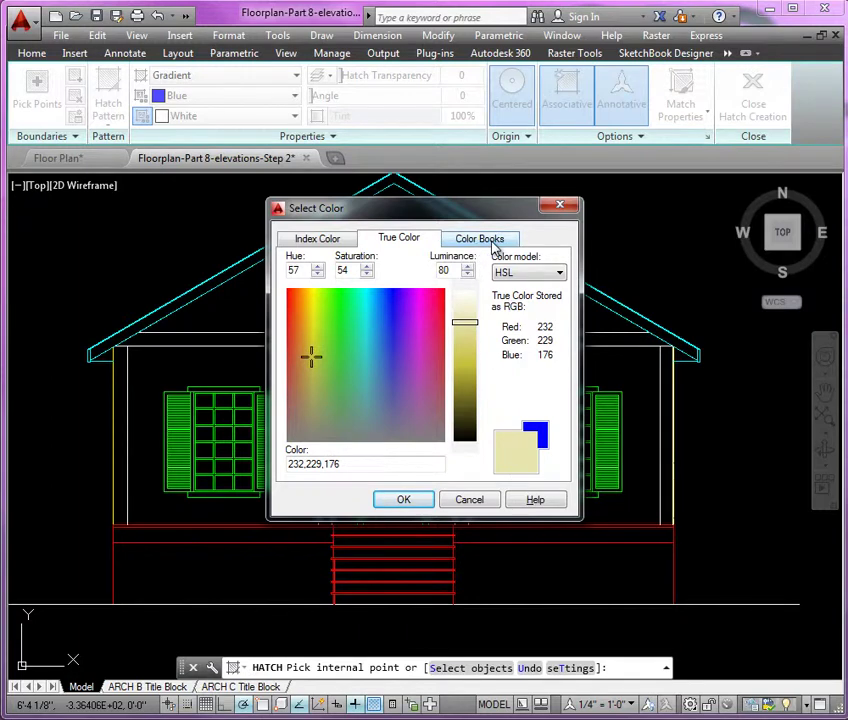
click(403, 500)
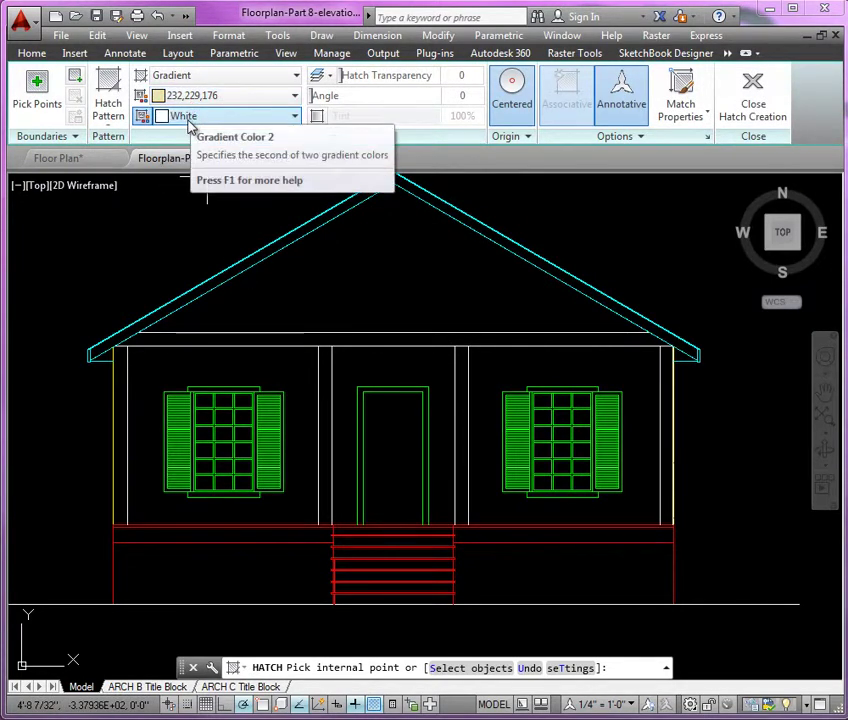
click(224, 585)
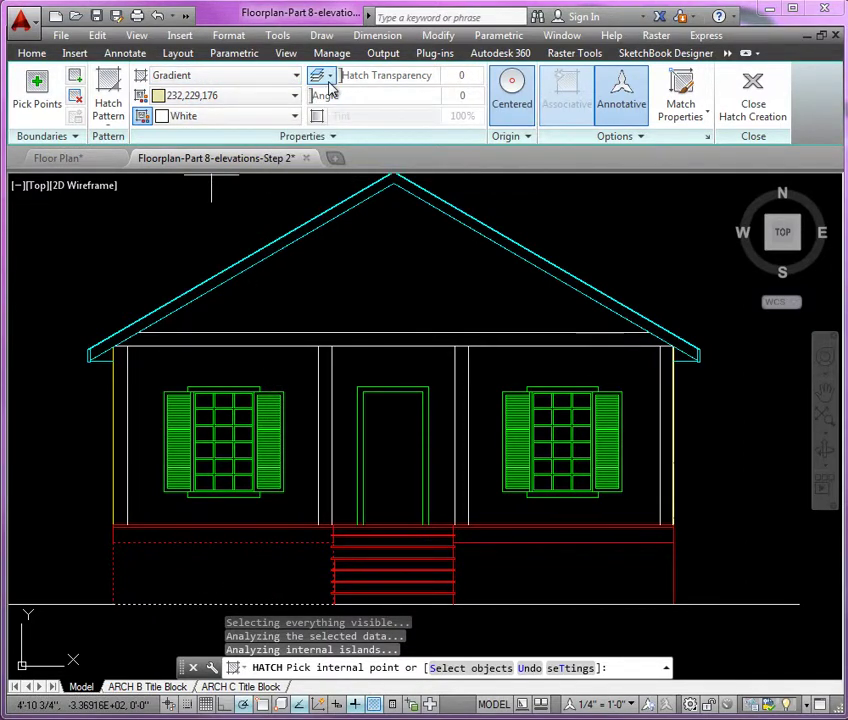
drag(340, 78, 407, 84)
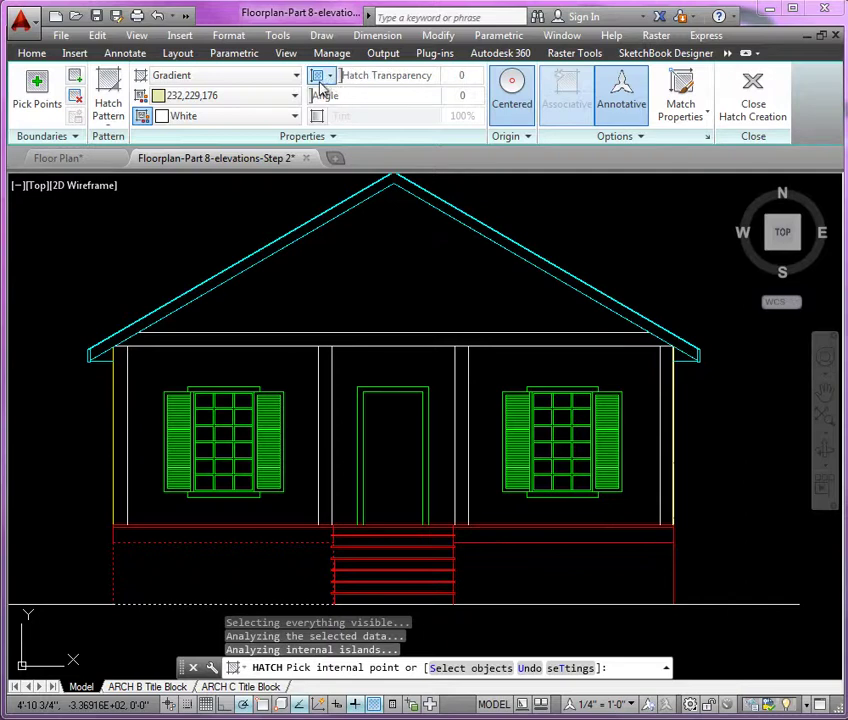
click(218, 578)
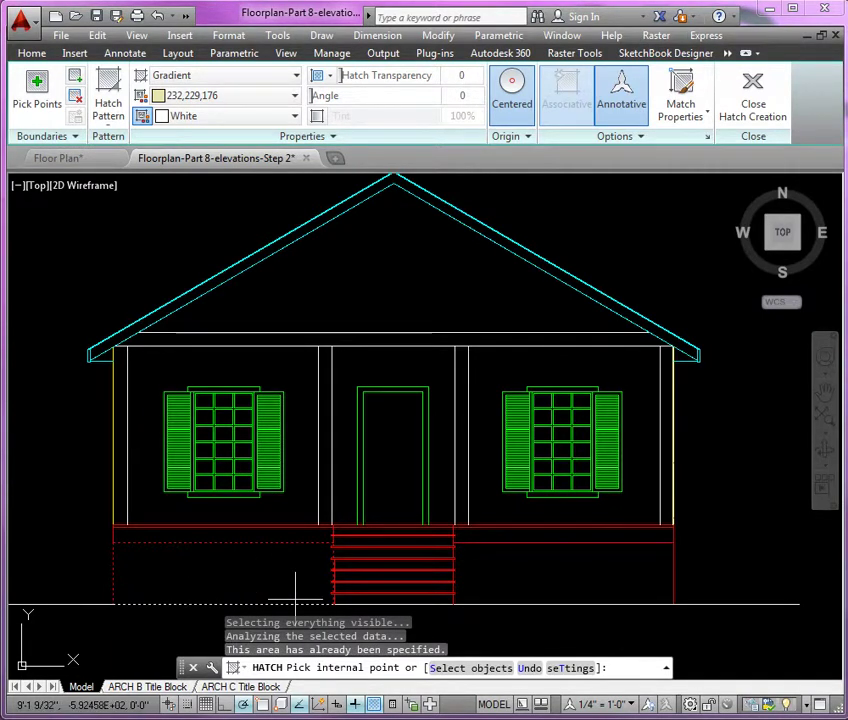
key(Escape)
- Fill the foundation walls on both sides of the steps with the gradient, accepting the thawing of the frozen hatch layer
key(Return)
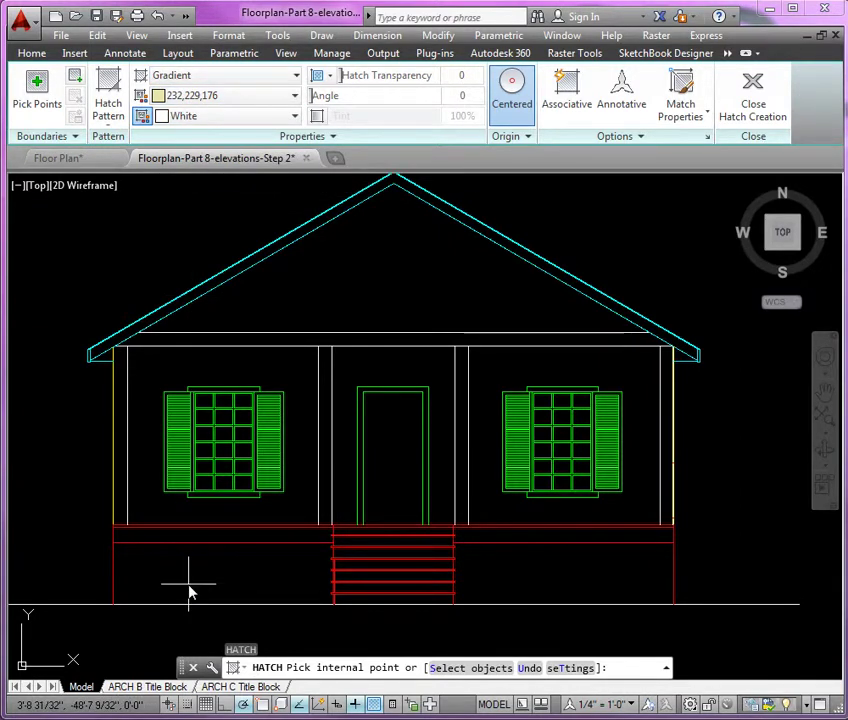
click(31, 53)
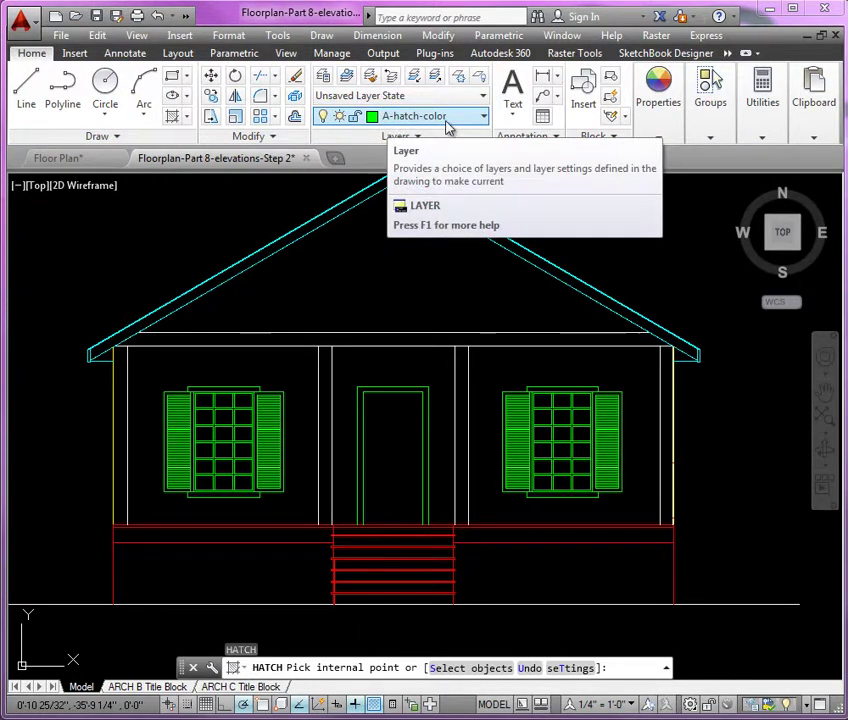
click(231, 571)
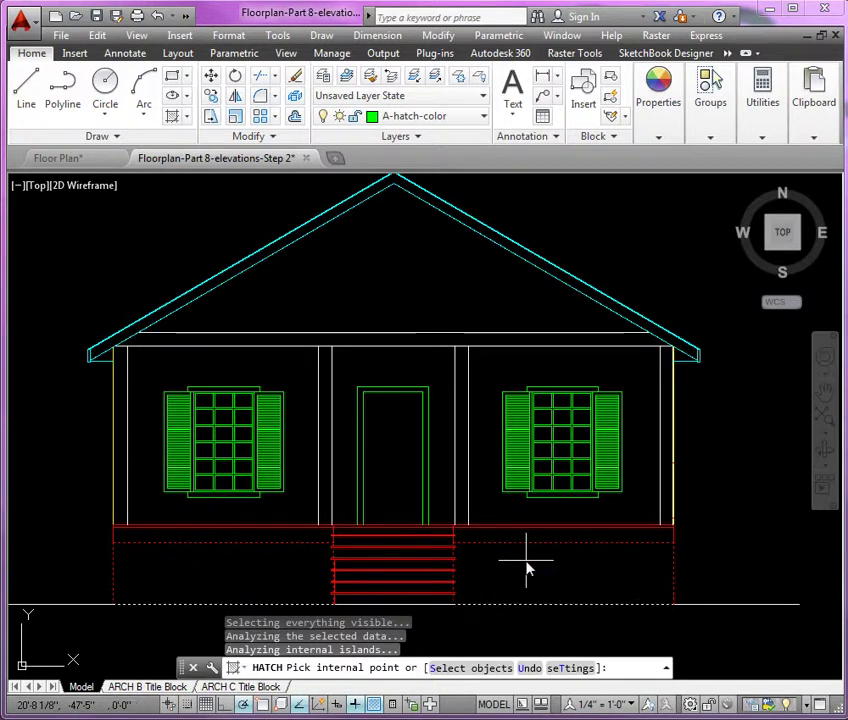
key(Return)
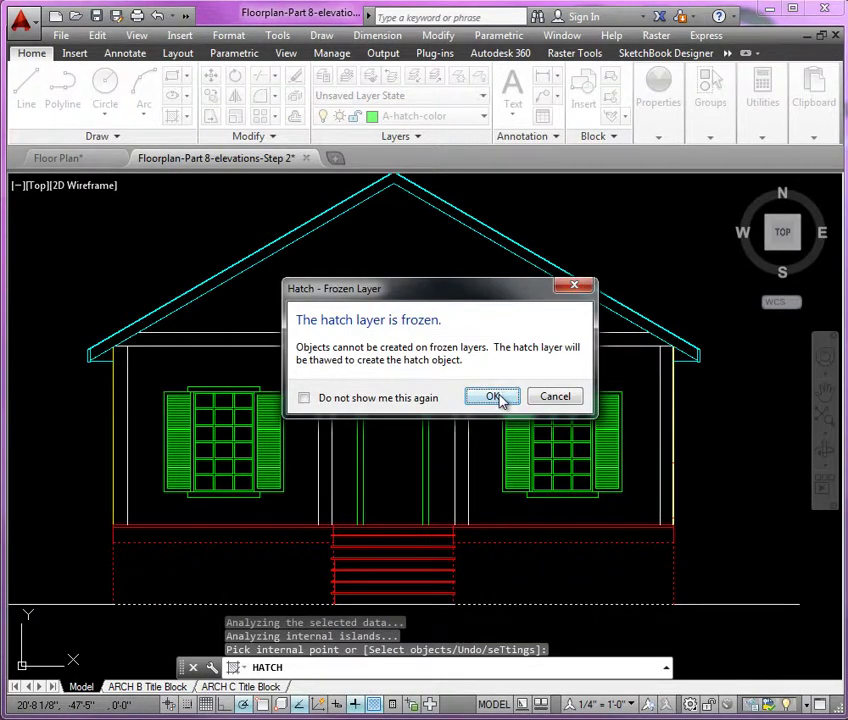
click(500, 398)
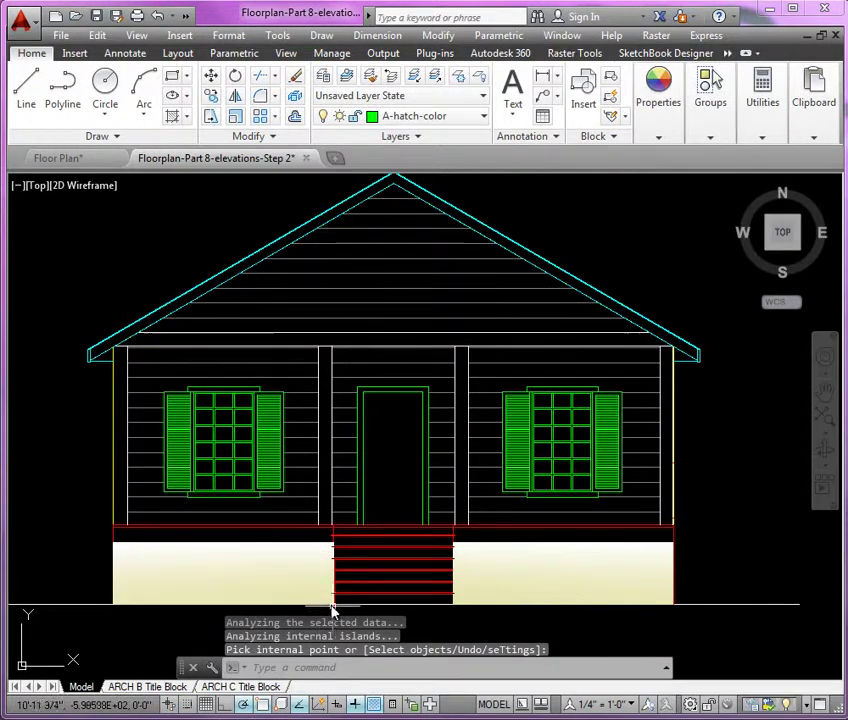
- Move the foundation walls' gradient fill to the A-hatch-color layer and clear the selection
scroll(335, 607, up, 4)
mouse_move(440, 569)
middle_down()
mouse_move(456, 560)
mouse_move(644, 545)
middle_up()
middle_drag(472, 532, 573, 531)
middle_click(447, 519)
middle_click(446, 531)
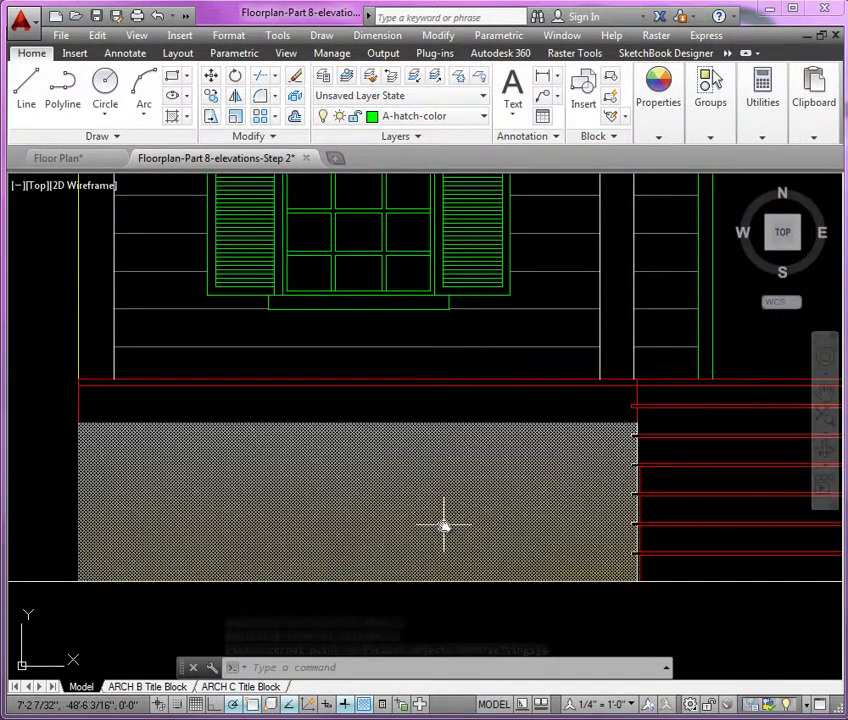
click(444, 526)
middle_click(444, 526)
click(444, 526)
scroll(25, 520, down, 3)
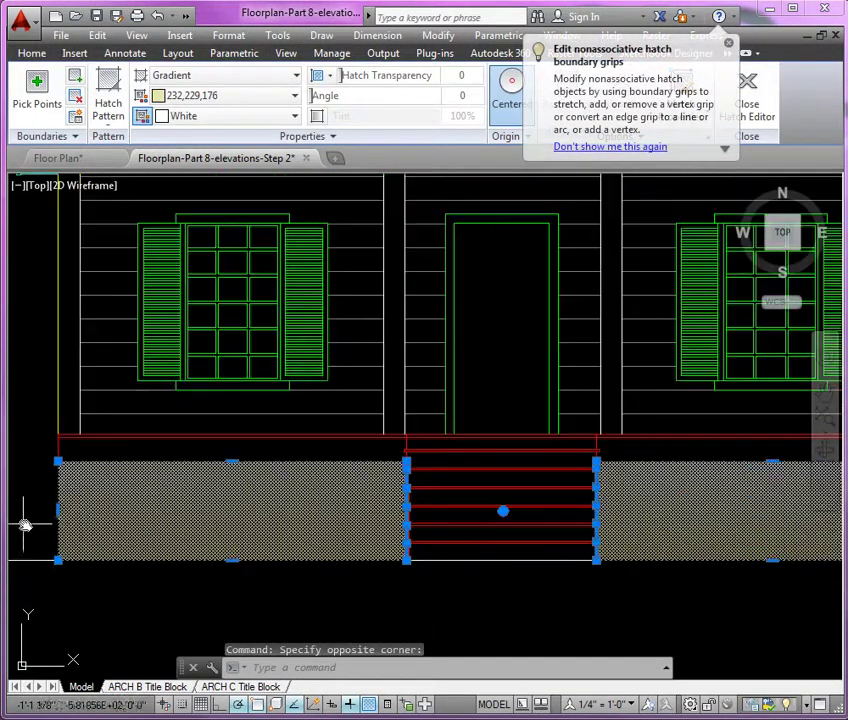
middle_drag(161, 536, 218, 549)
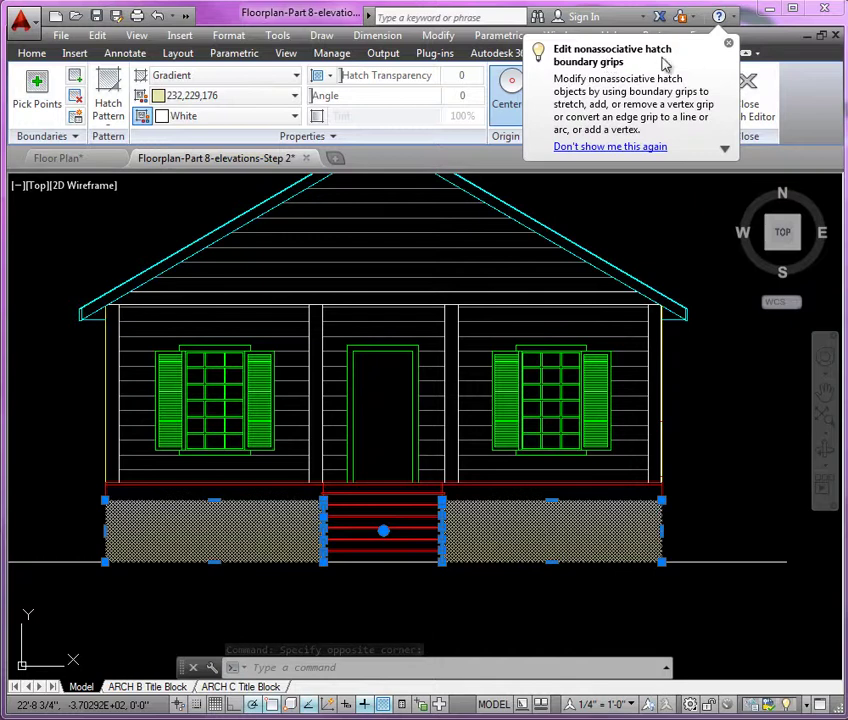
click(729, 44)
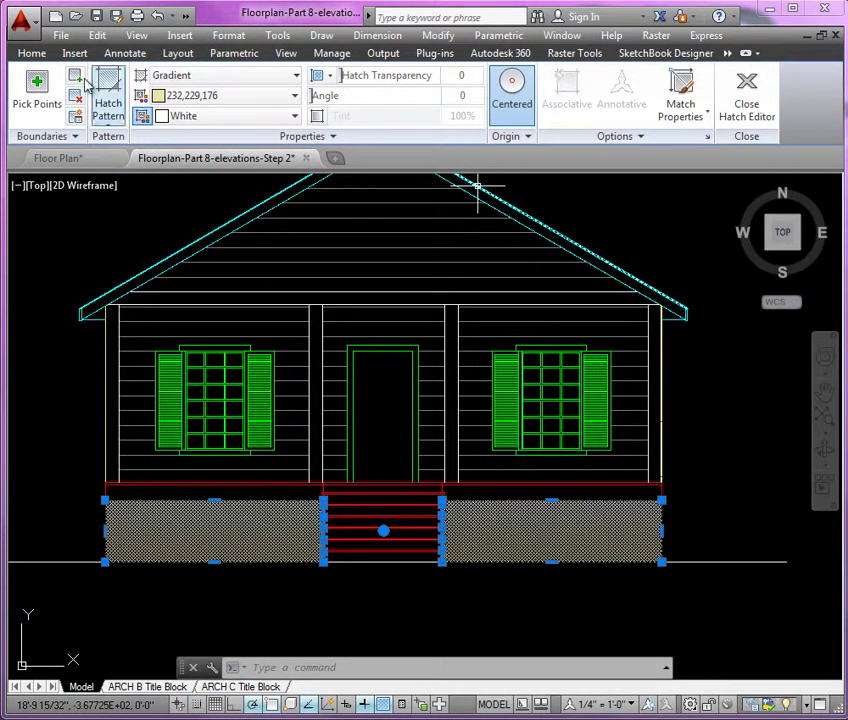
click(31, 53)
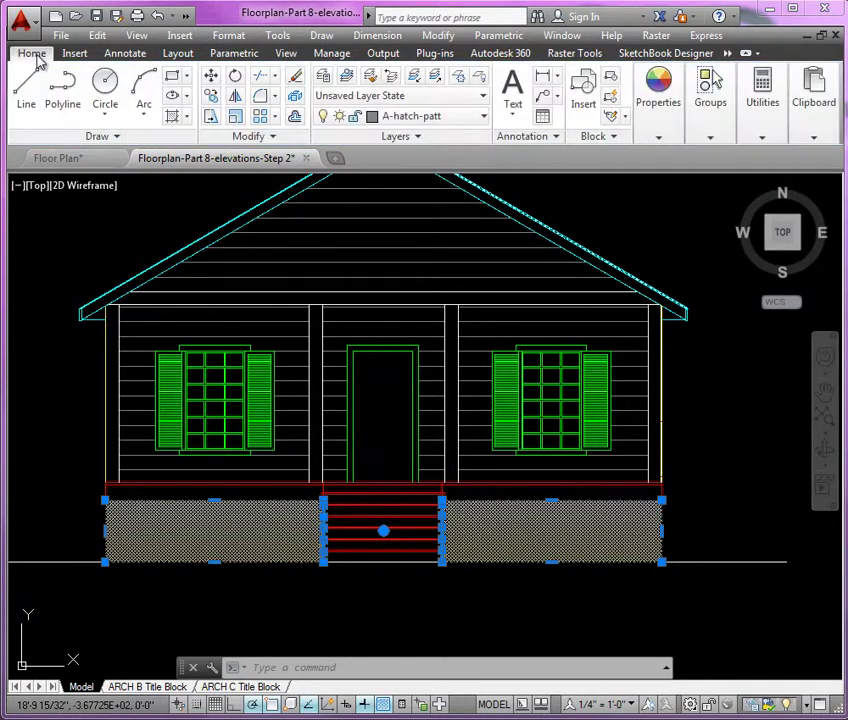
click(462, 124)
scroll(430, 150, up, 1)
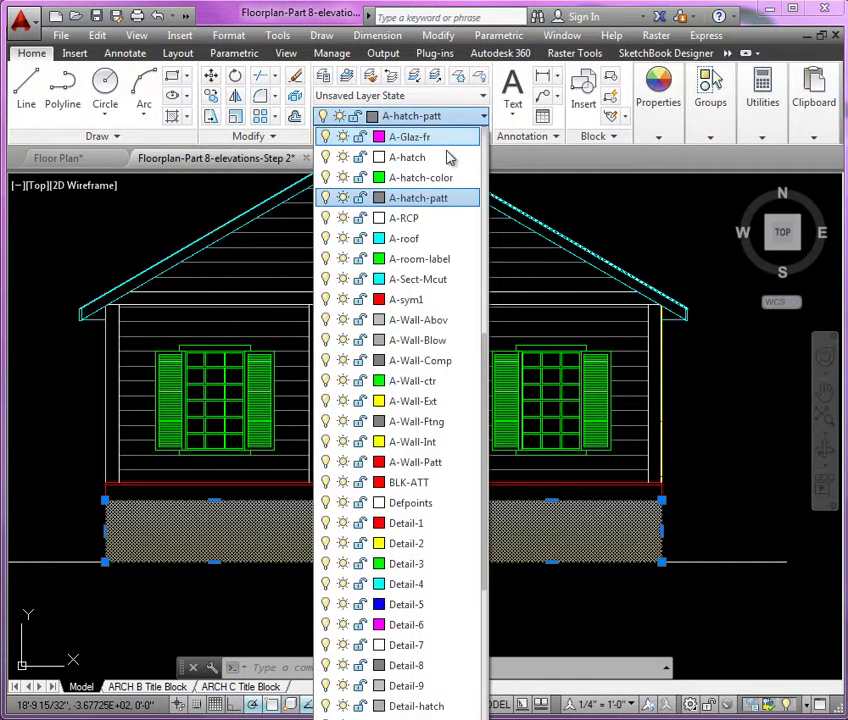
click(407, 178)
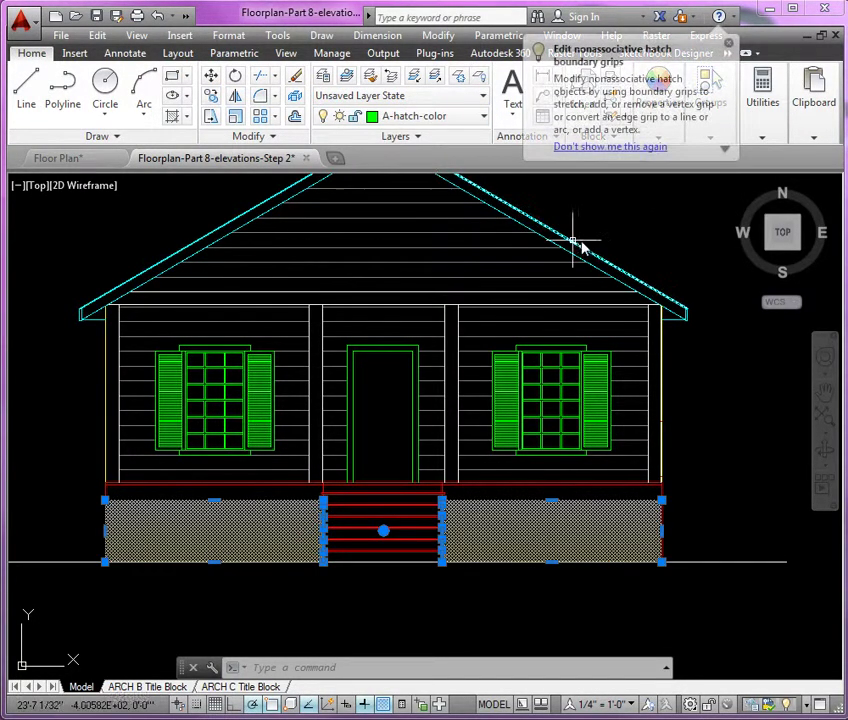
key(Escape)
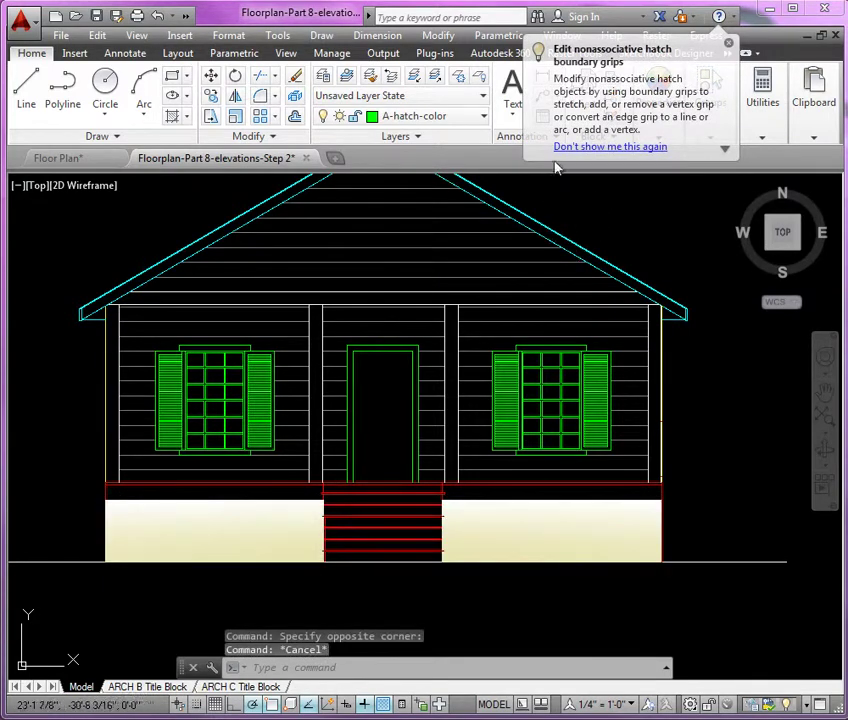
- Freeze the siding pattern's layer again by selecting a siding line in the gable
click(459, 76)
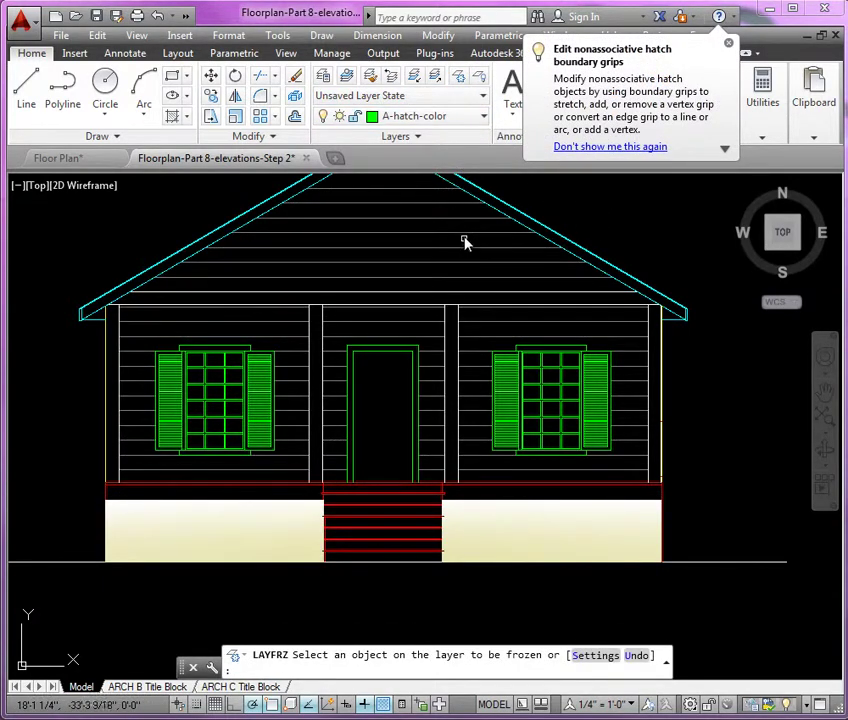
click(464, 240)
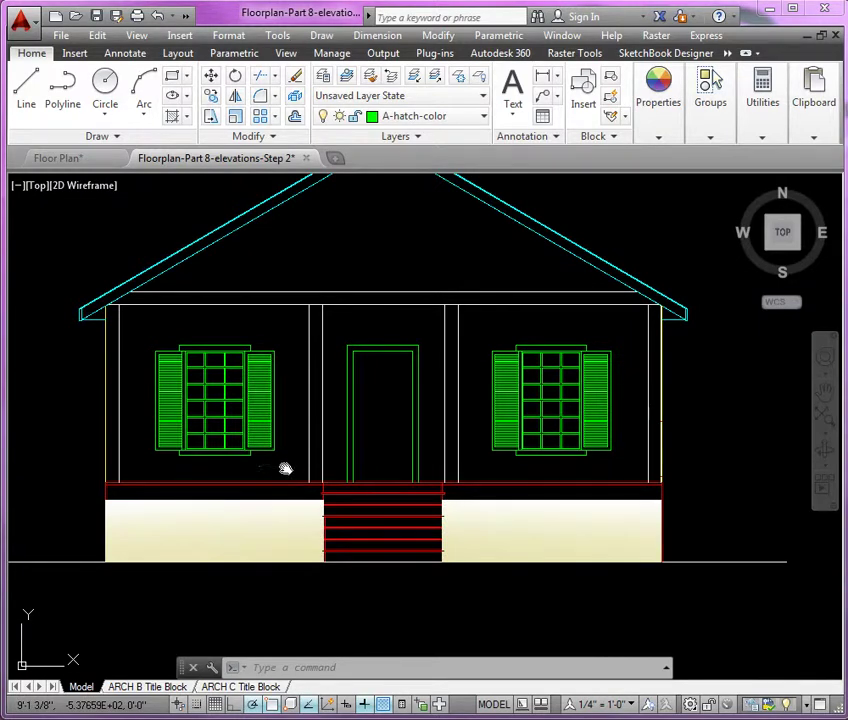
middle_drag(285, 469, 255, 538)
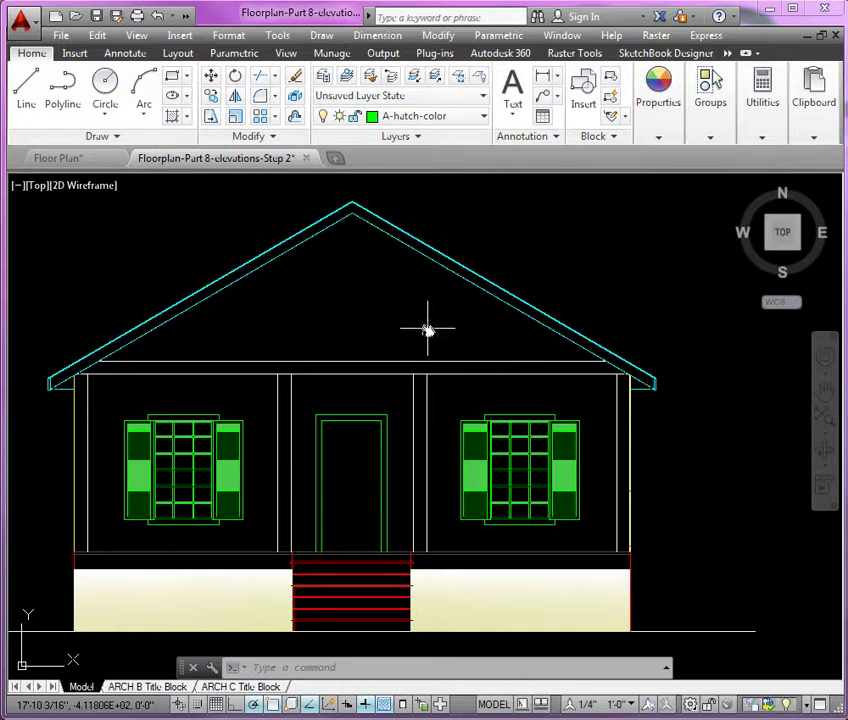
- Hatch the gable with a pattern in color 232,229,176, background Color 255 and scale 2, accepting the layer thaw
click(173, 116)
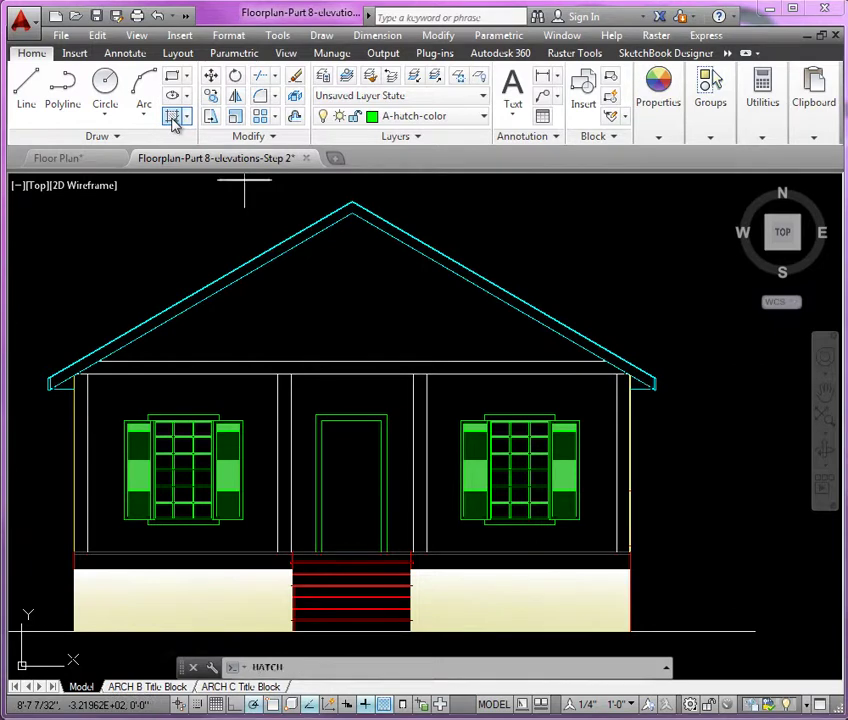
click(366, 321)
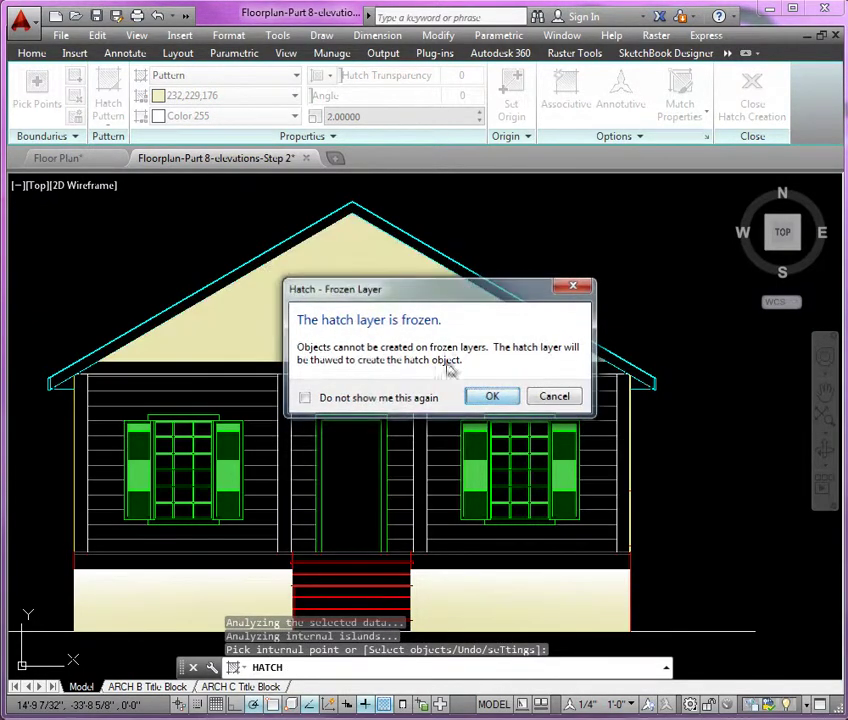
click(487, 395)
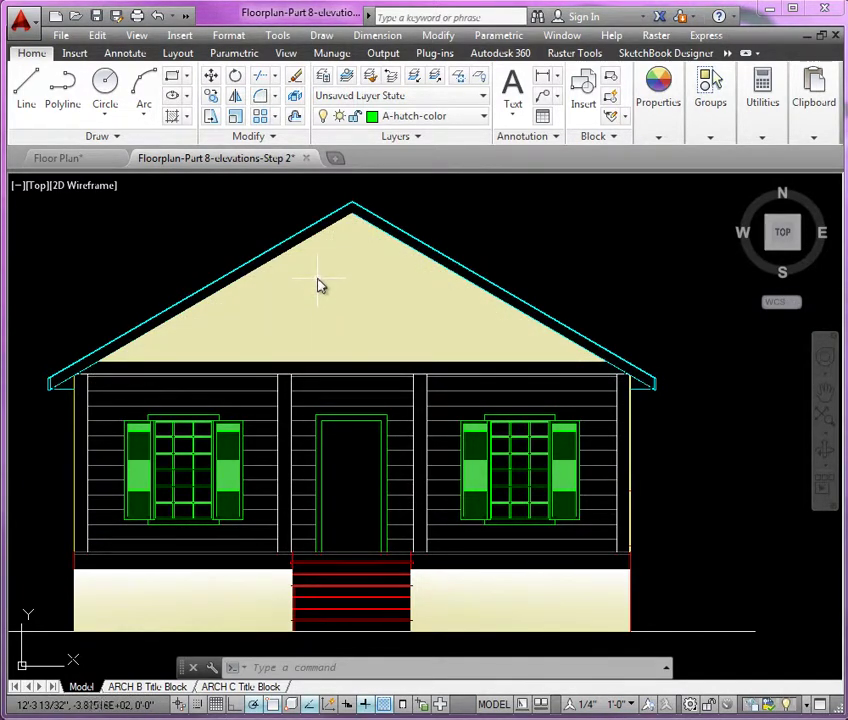
scroll(318, 285, up, 2)
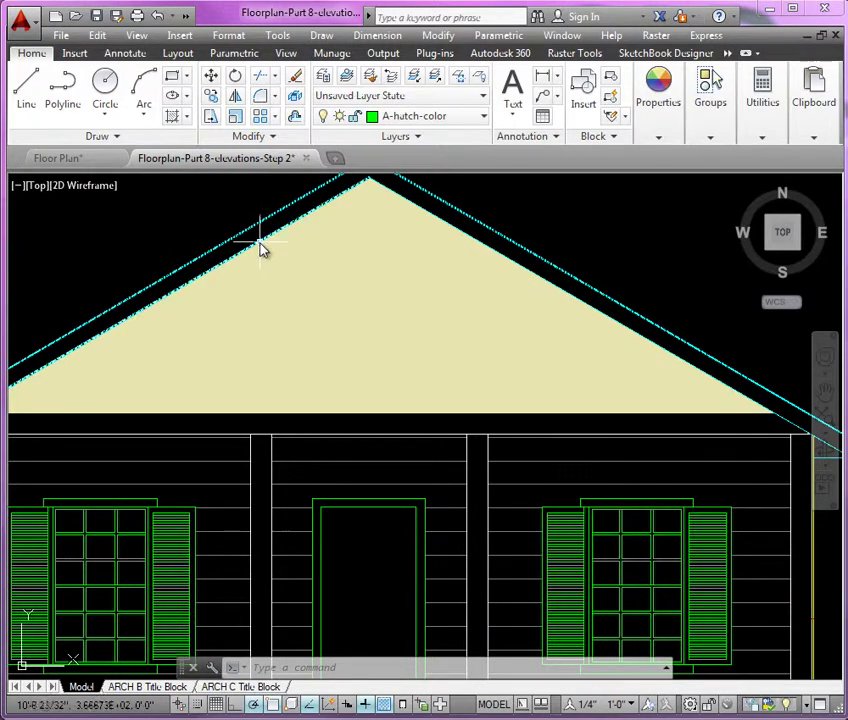
click(372, 200)
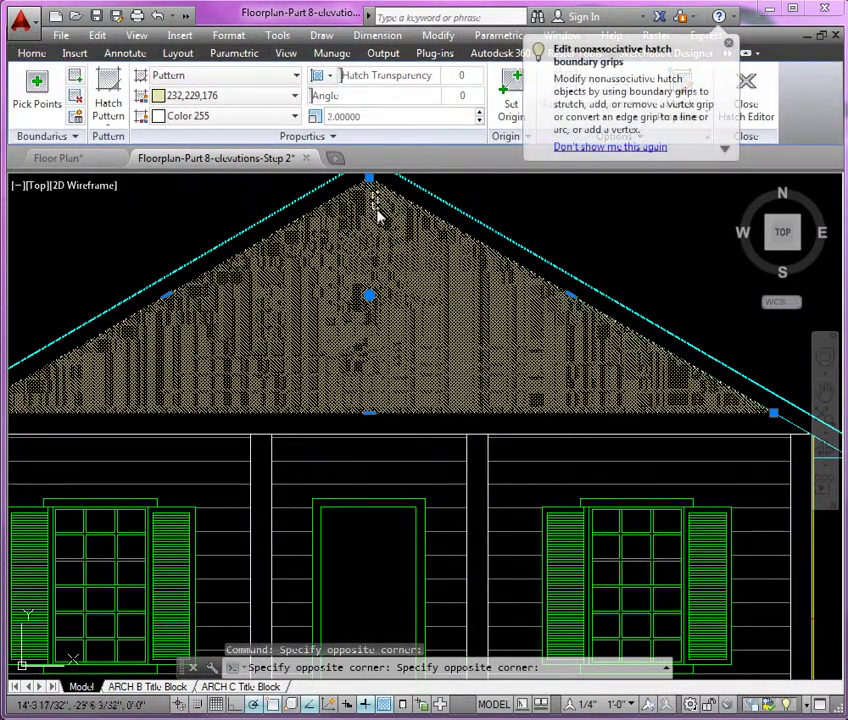
key(Escape)
key(Escape)
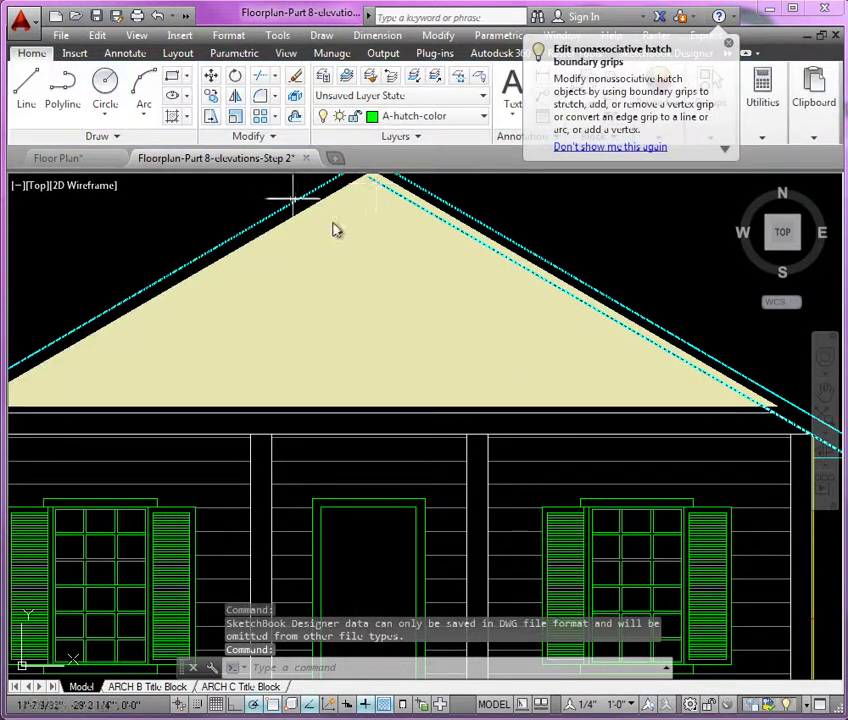
key(Escape)
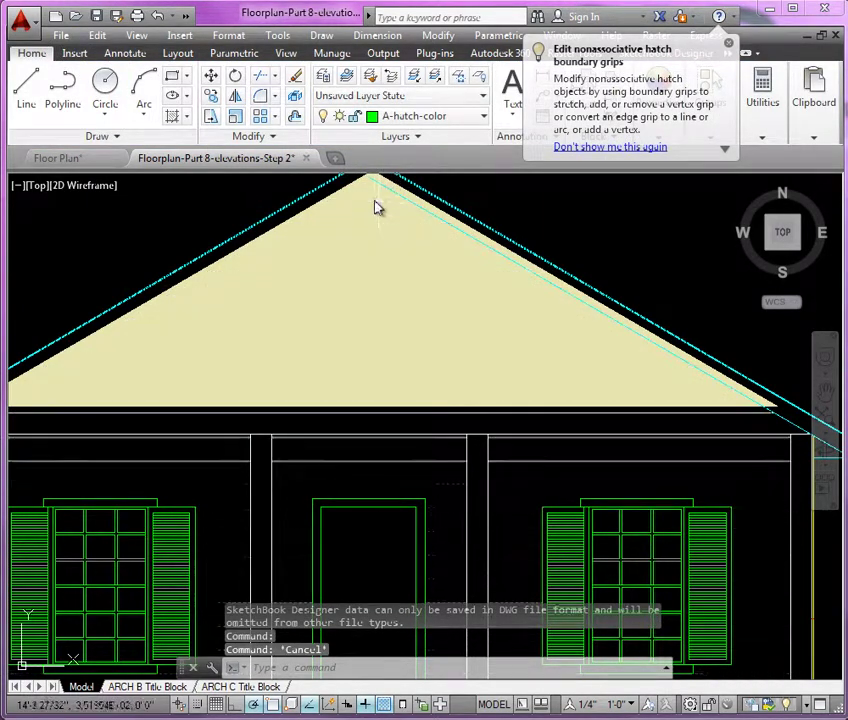
click(372, 200)
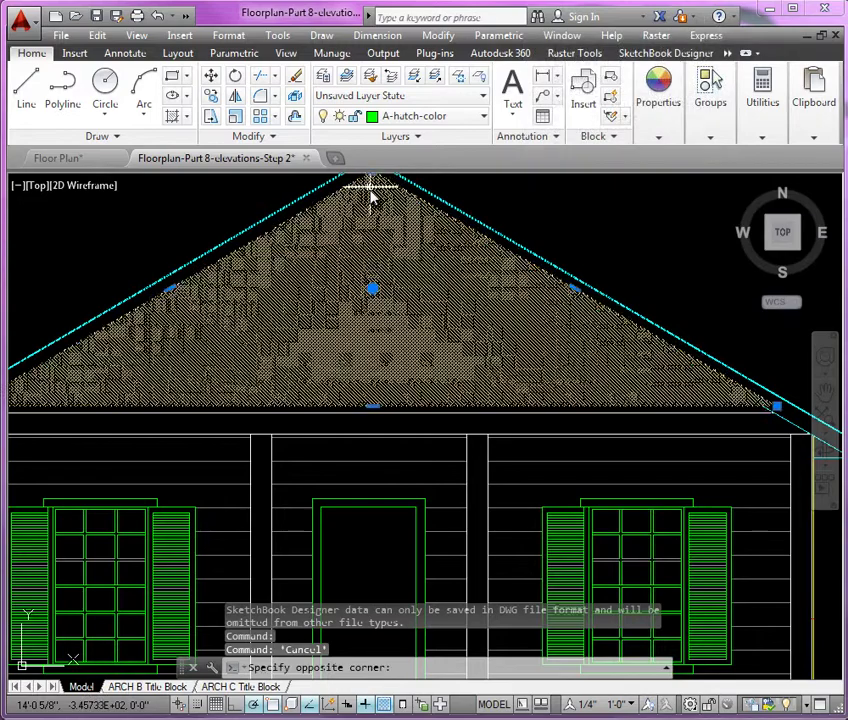
key(Escape)
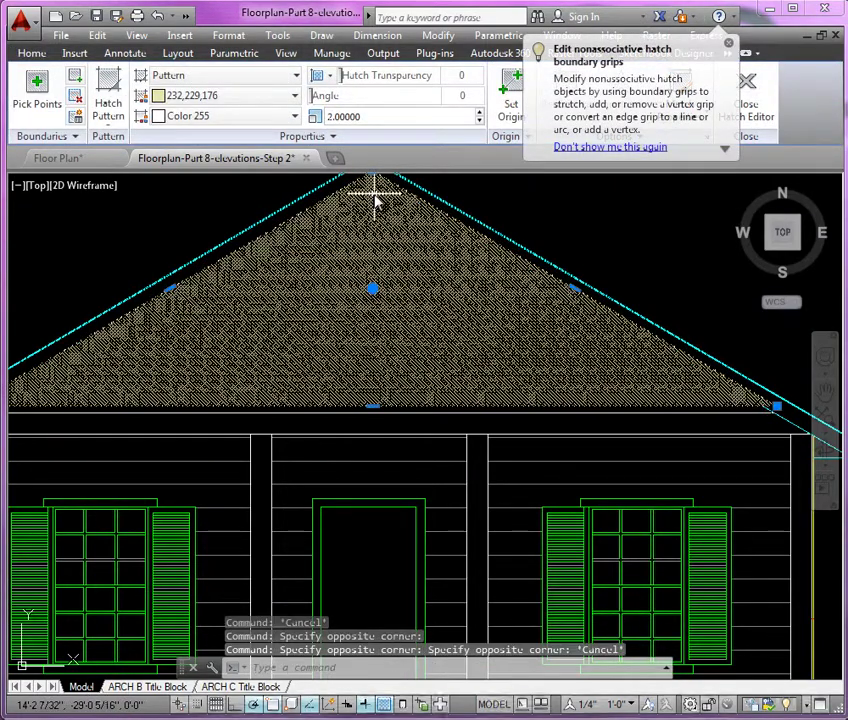
key(Escape)
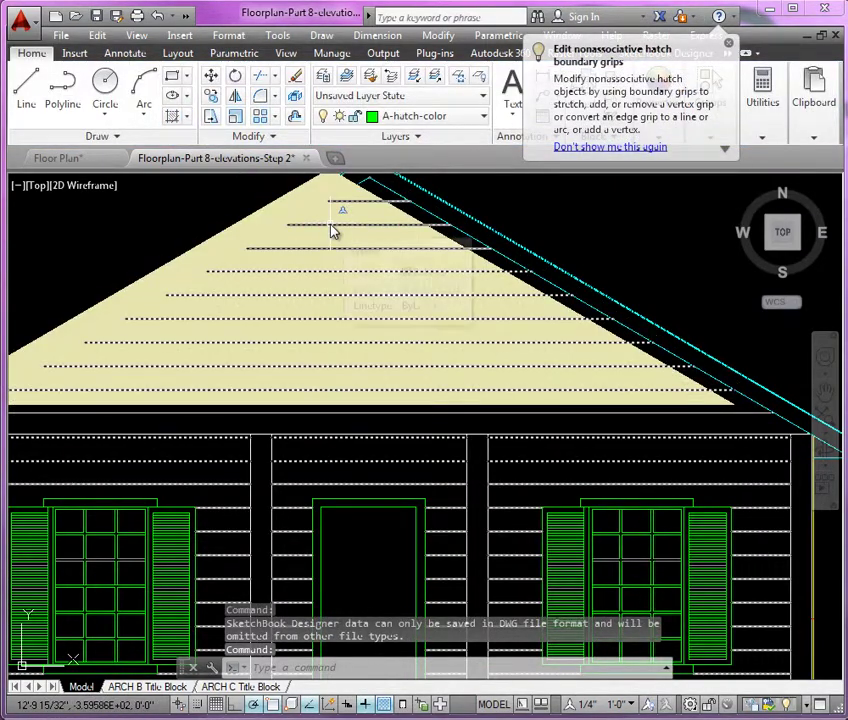
- Undo the accidental moves of the gable's color hatch
key(ctrl+z)
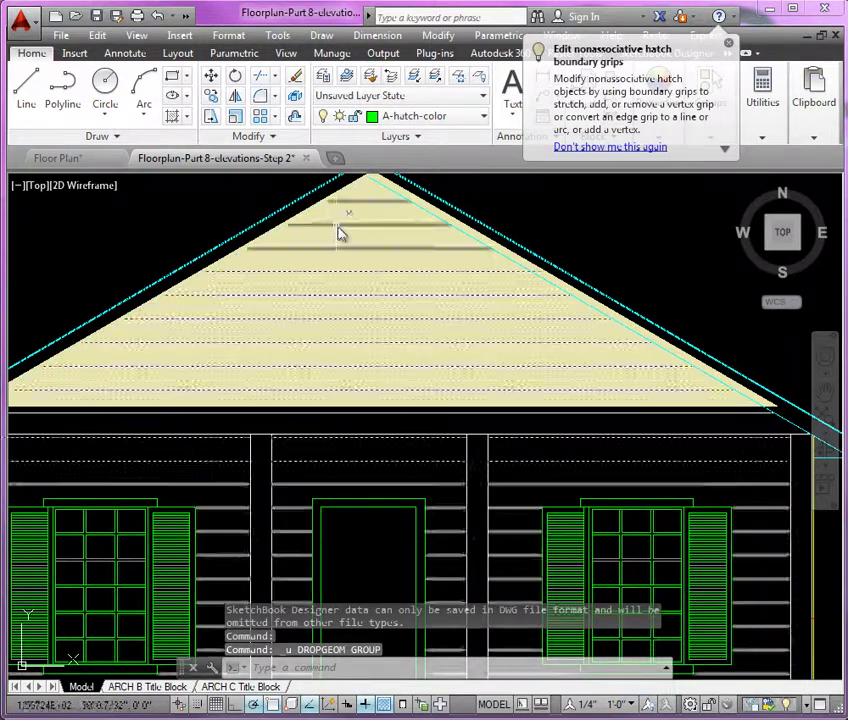
scroll(402, 336, down, 3)
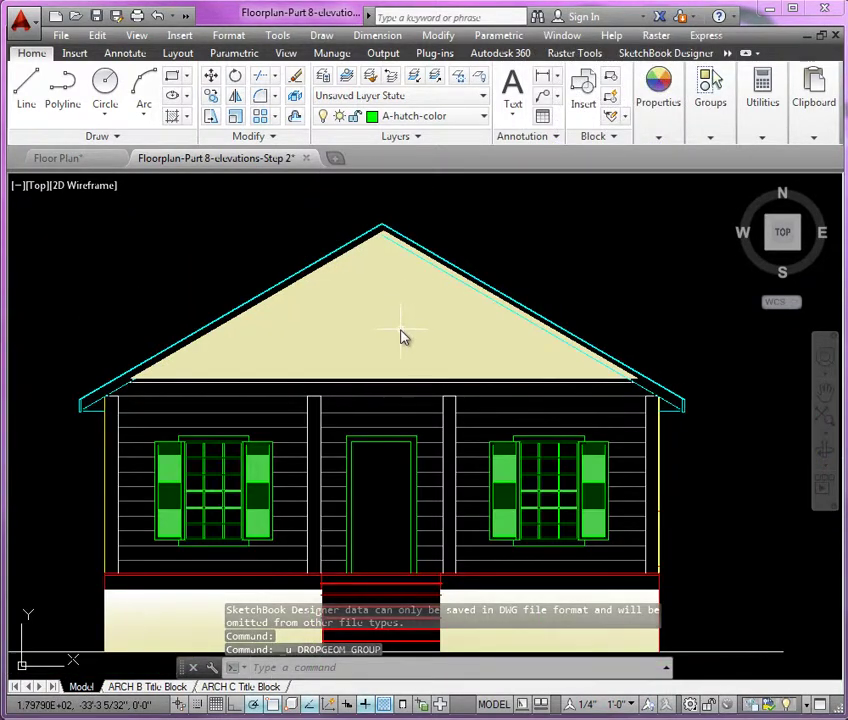
key(ctrl+z)
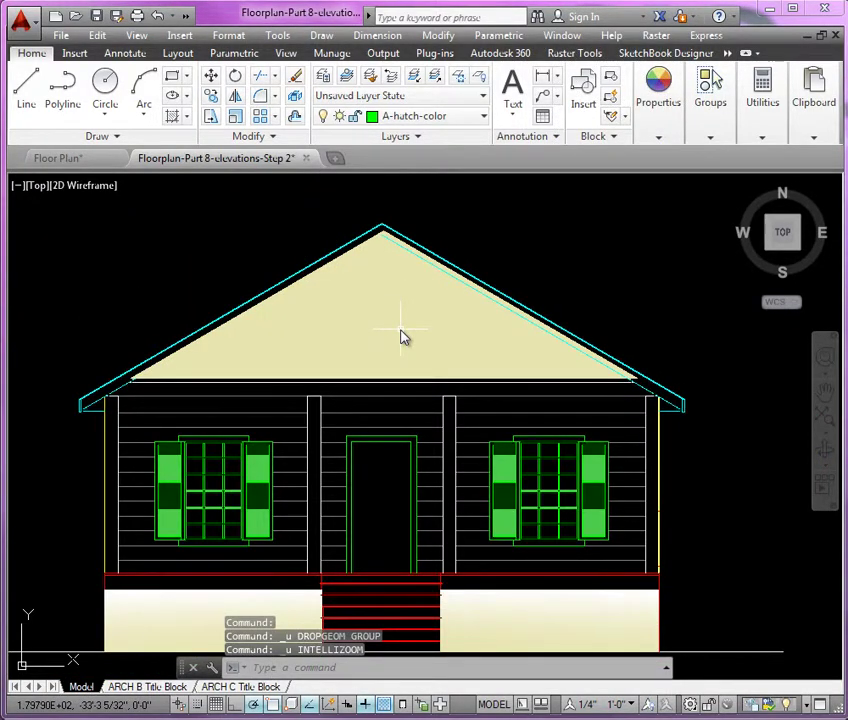
key(ctrl+z)
key(ctrl+z)
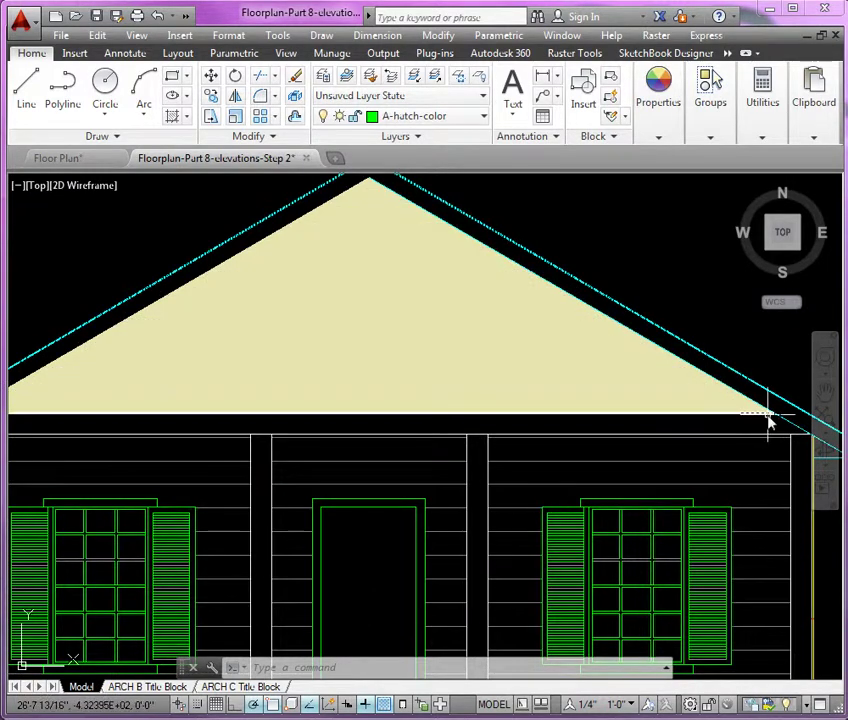
- Move the gable's color hatch to the A-hatch-color layer and clear the selection
scroll(453, 407, up, 3)
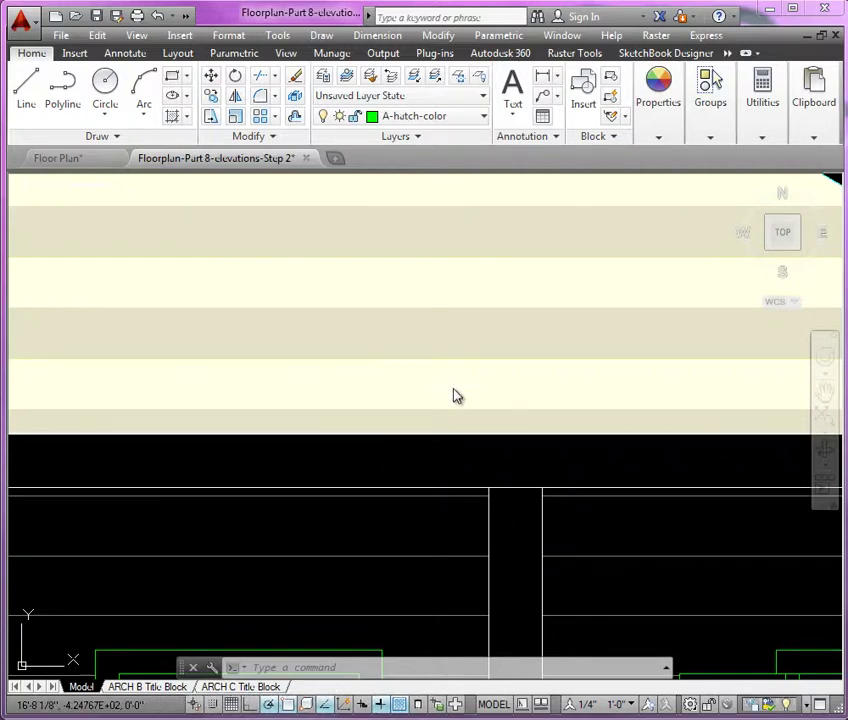
click(452, 396)
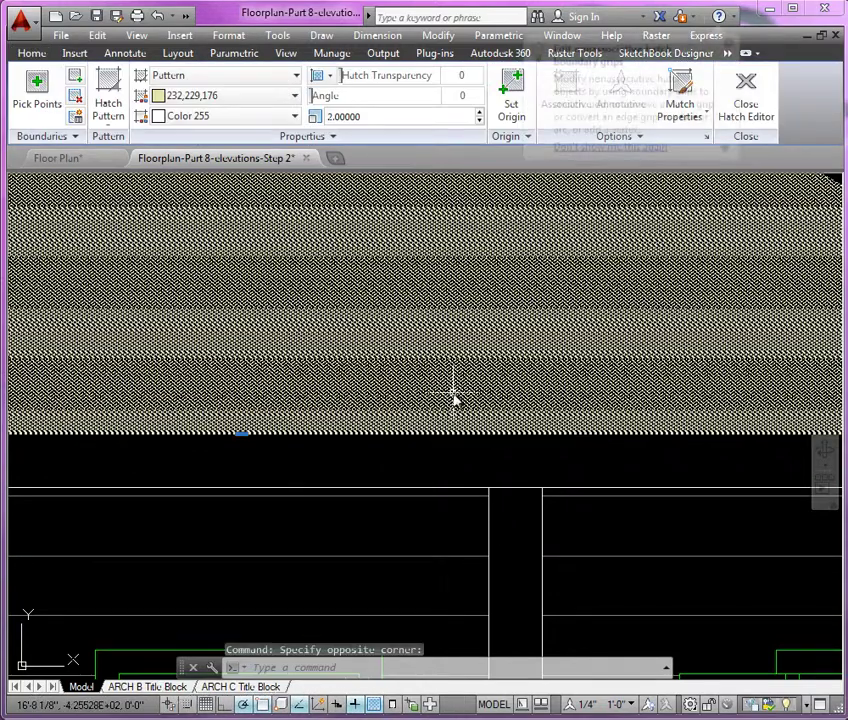
click(31, 52)
click(424, 118)
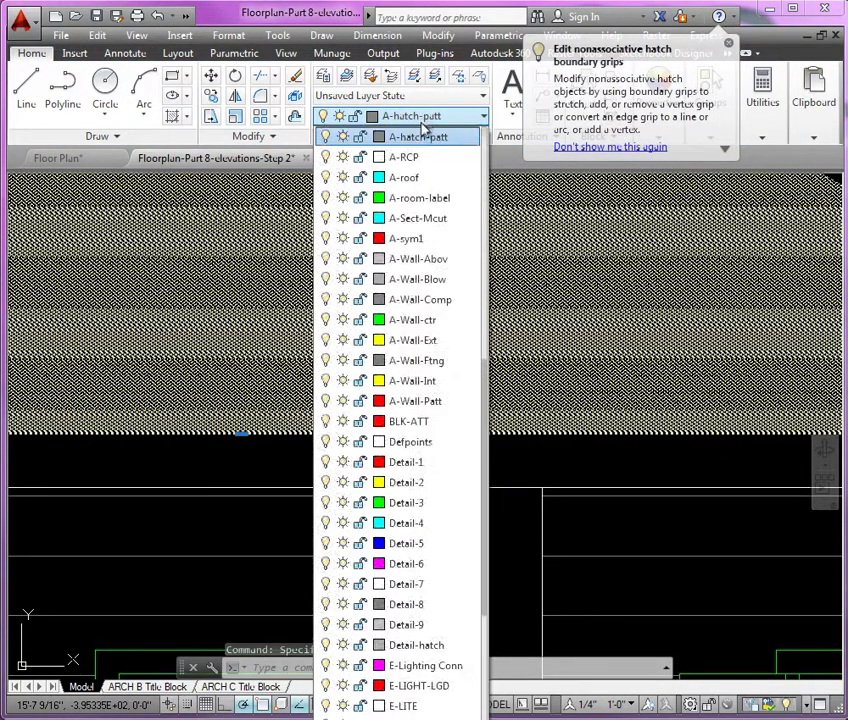
click(420, 180)
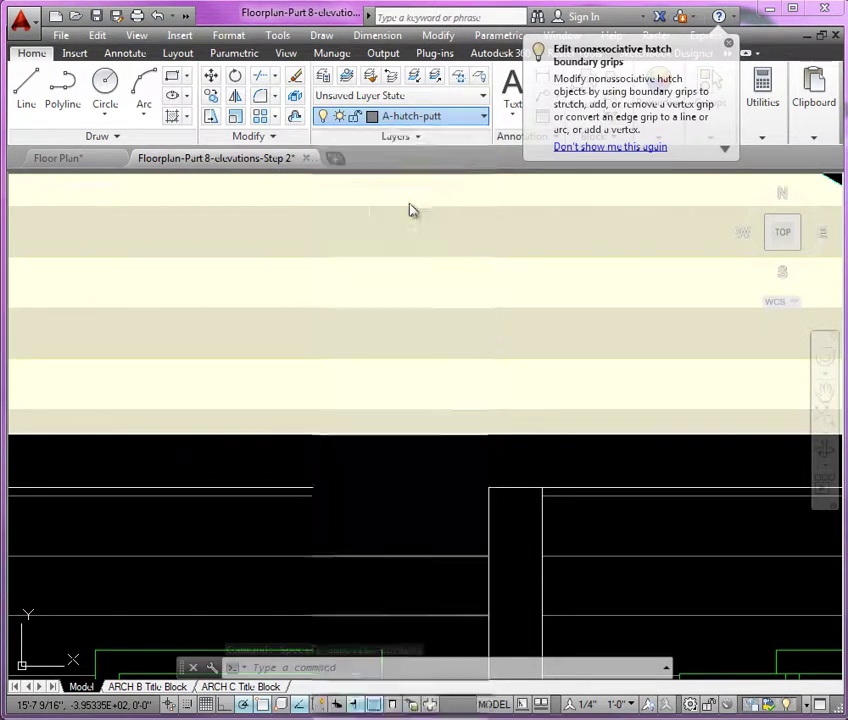
key(Escape)
scroll(469, 382, down, 4)
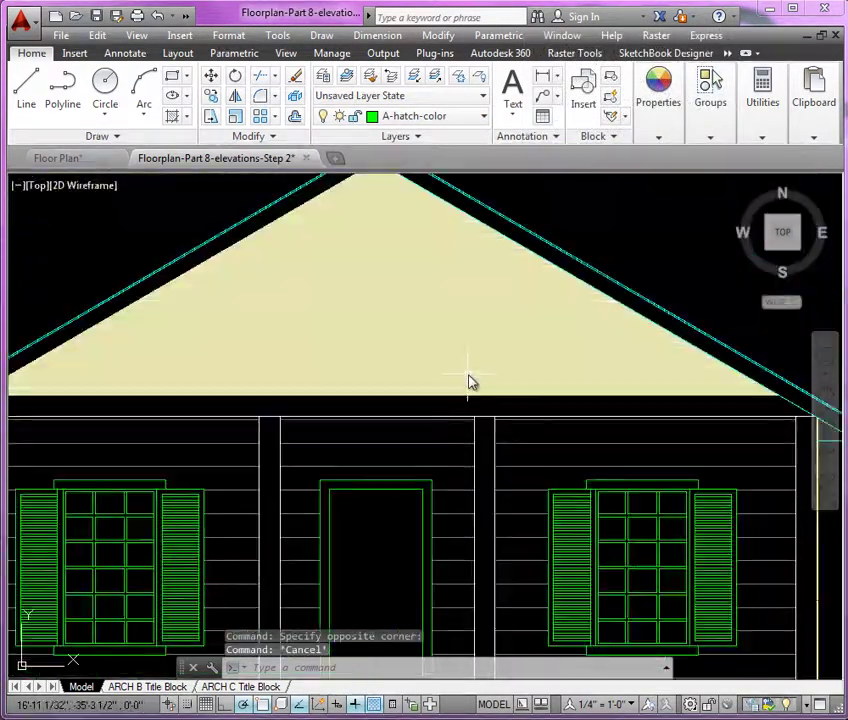
- Change the gable's color hatch to the GR_INVCUR gradient with colors 232,229,176 and White, and clear the selection
scroll(467, 365, up, 3)
scroll(381, 397, up, 3)
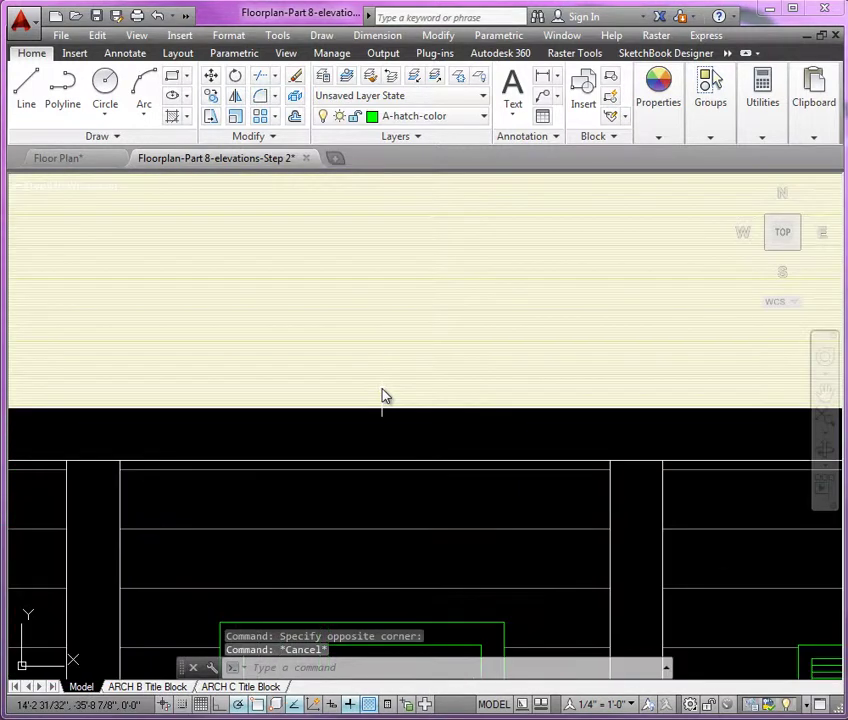
click(381, 396)
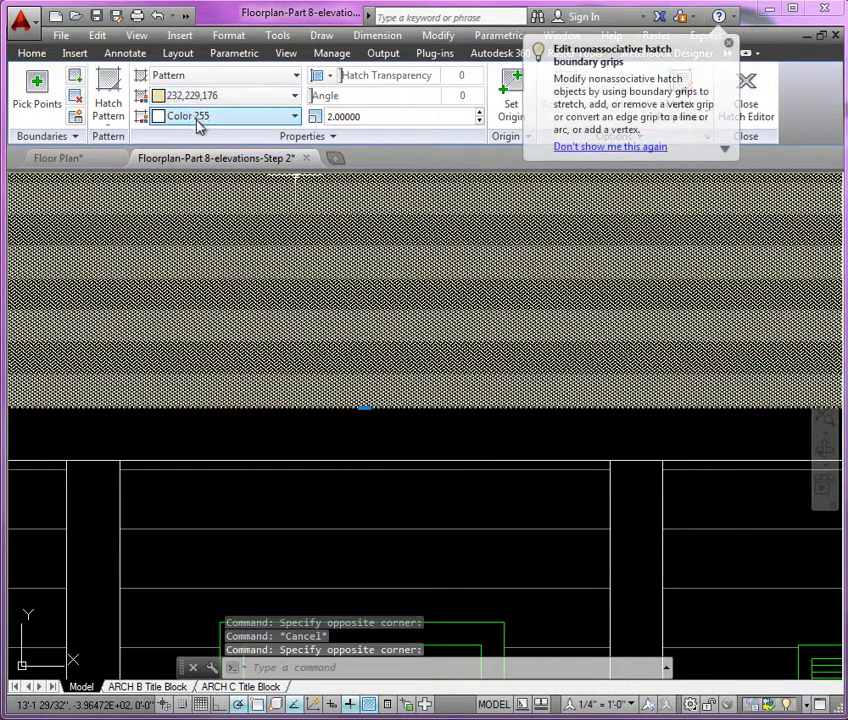
click(110, 110)
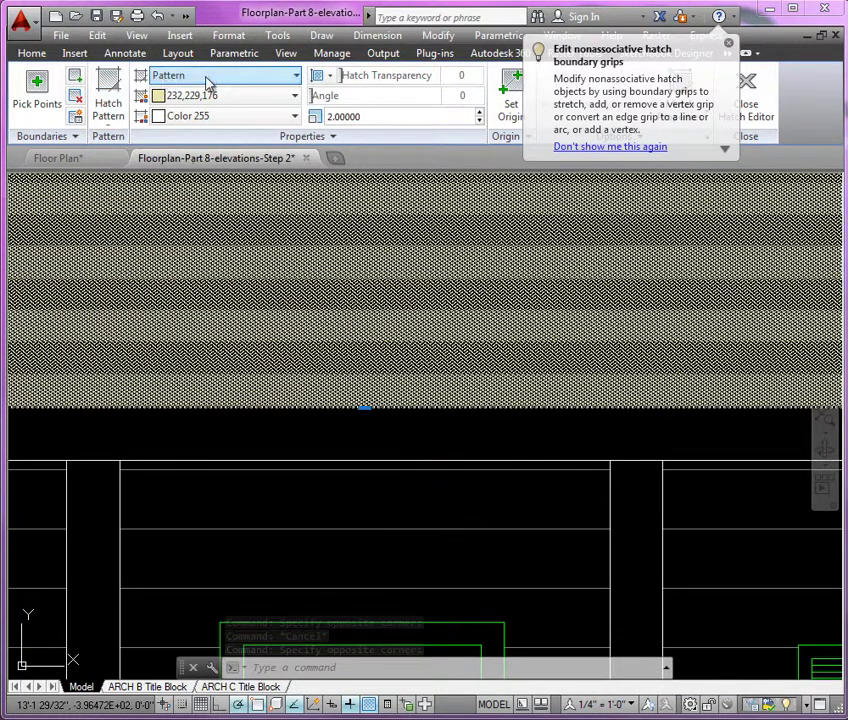
click(209, 78)
click(201, 112)
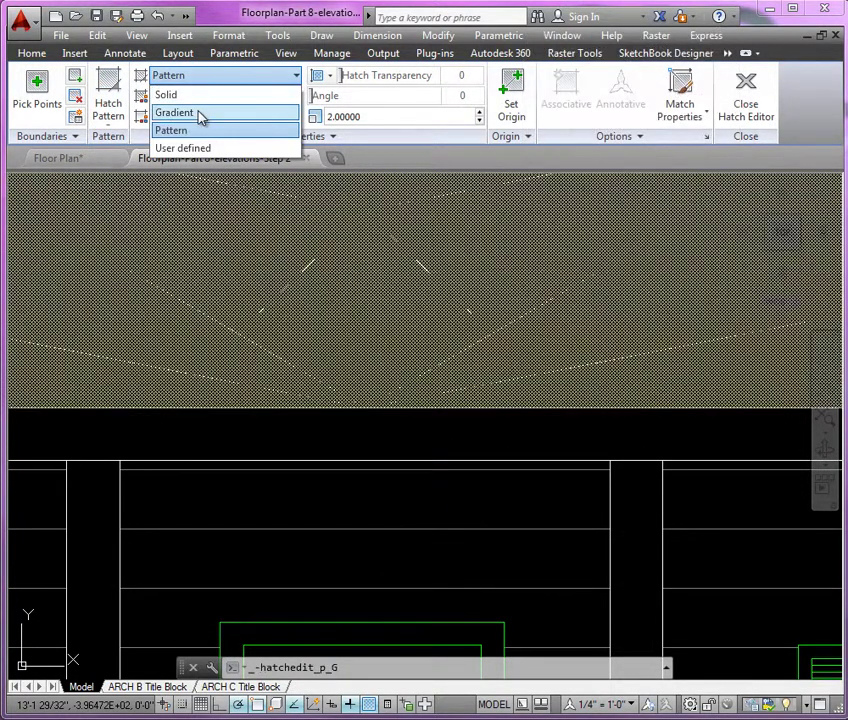
click(108, 100)
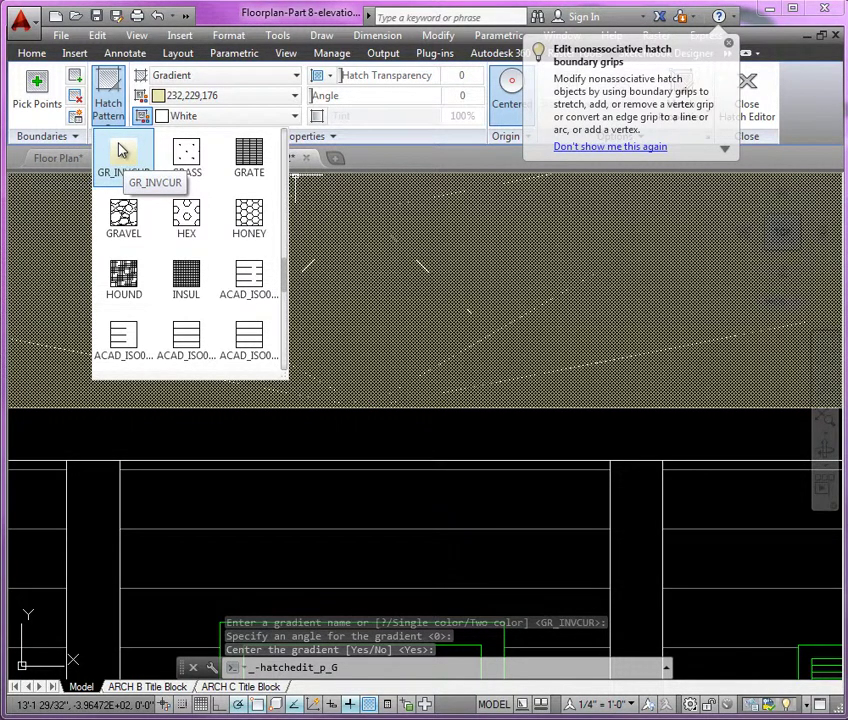
click(125, 150)
scroll(383, 365, down, 3)
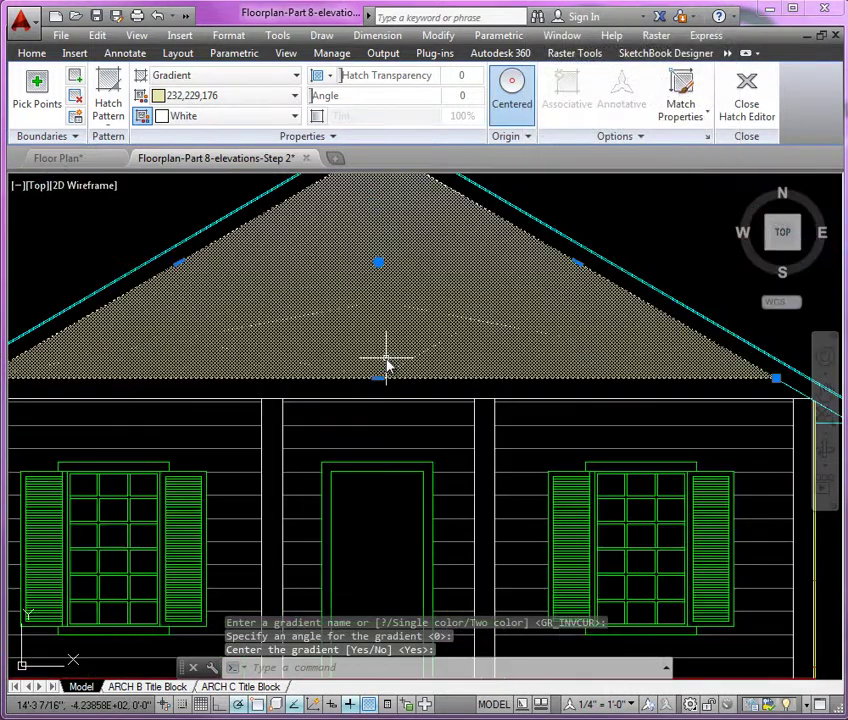
key(Escape)
key(Escape)
scroll(429, 344, down, 2)
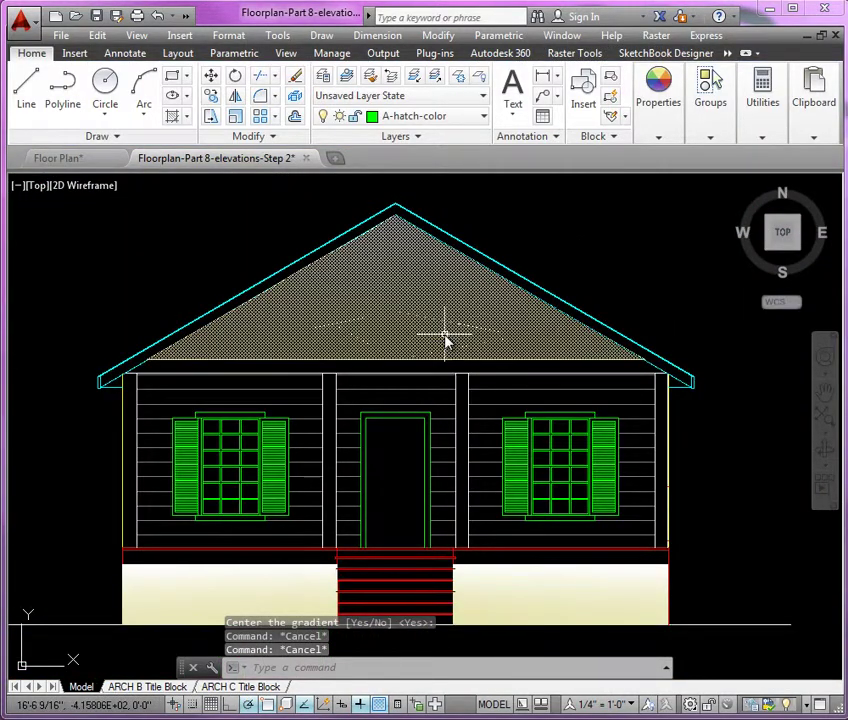
- Freeze the siding pattern's layer by selecting a siding line on the wall beside the right window
mouse_move(443, 339)
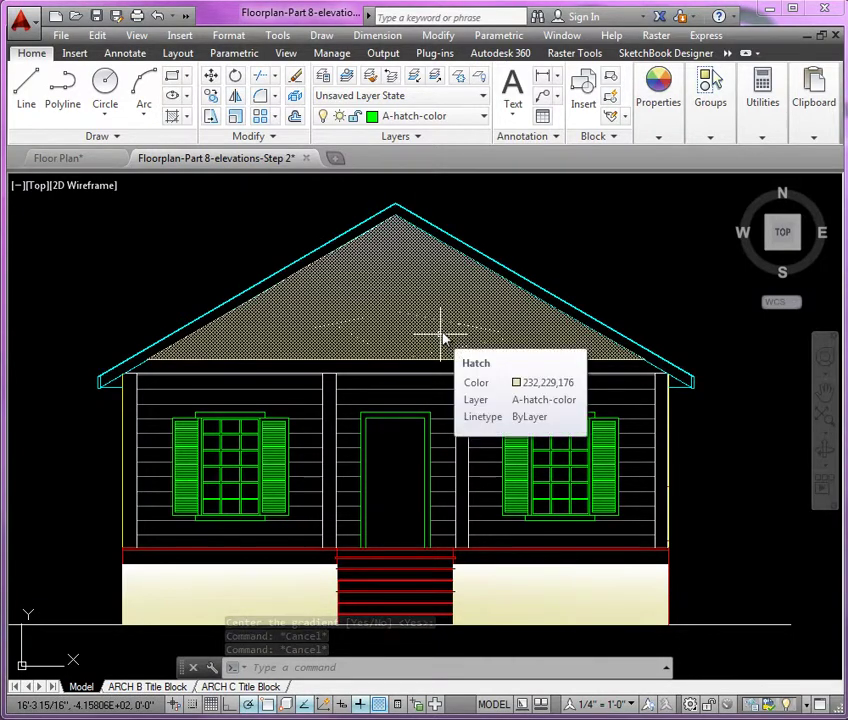
click(460, 78)
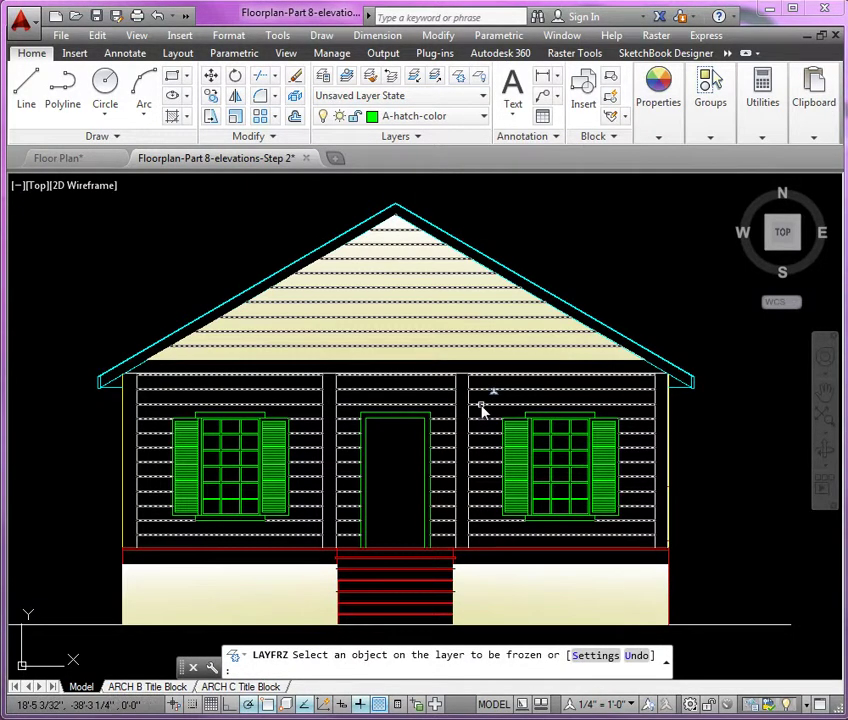
click(481, 410)
key(Return)
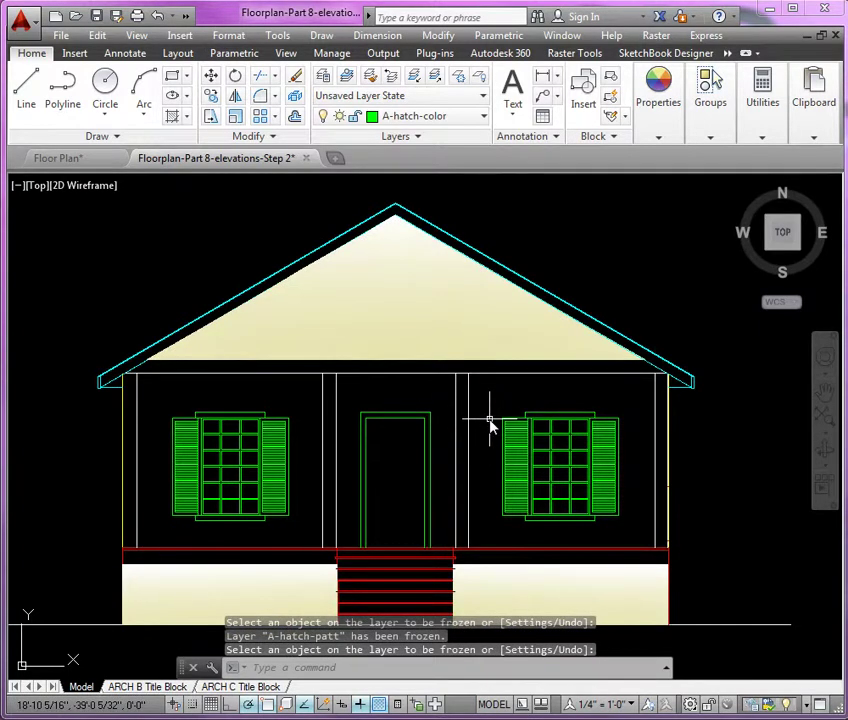
- Set up a new hatch for the walls as a GR_CURVED gradient with colors 232,229,176 and White
middle_drag(486, 407, 456, 382)
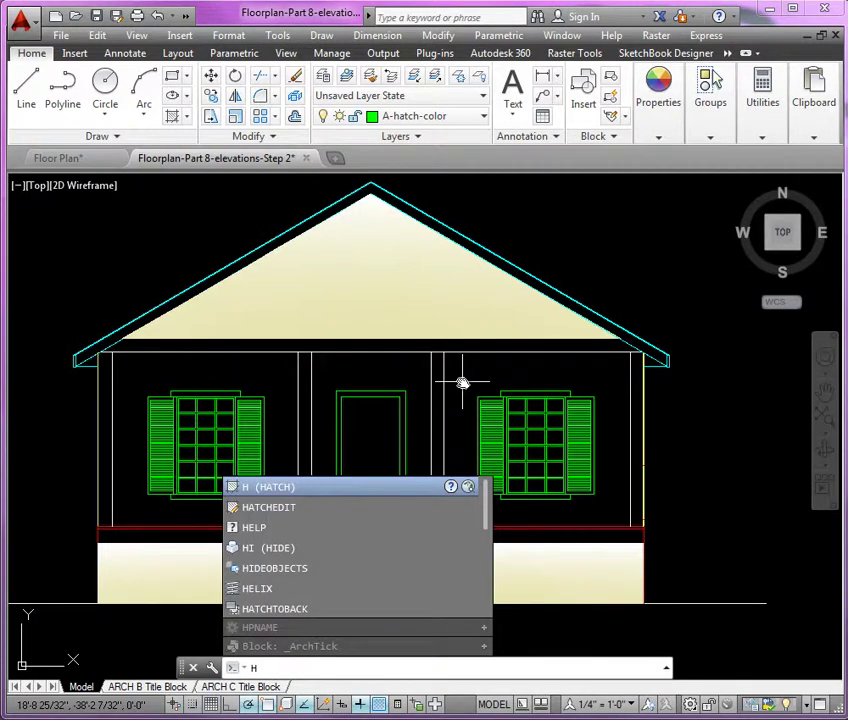
key(Return)
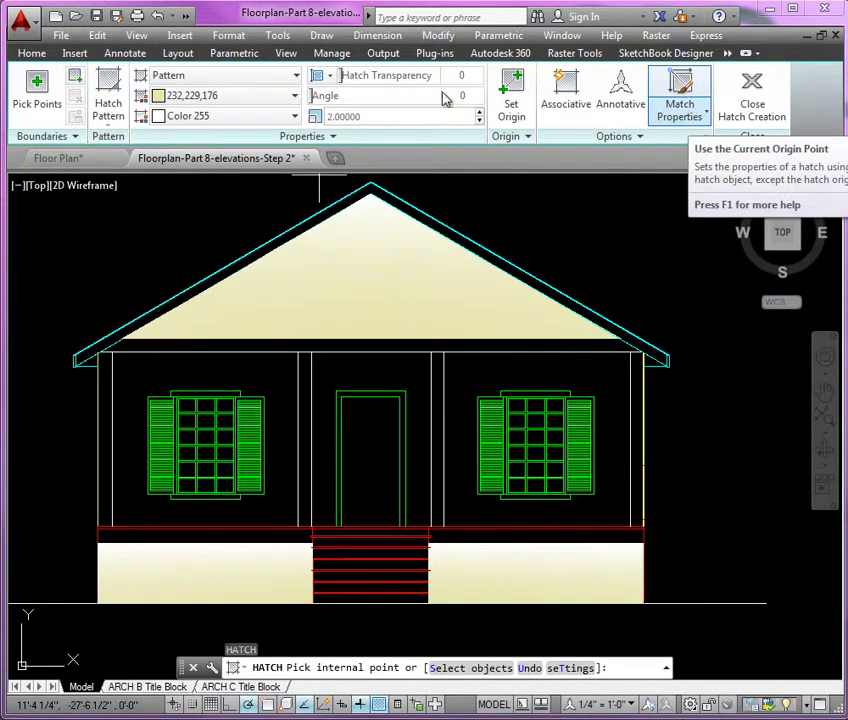
click(296, 76)
click(265, 113)
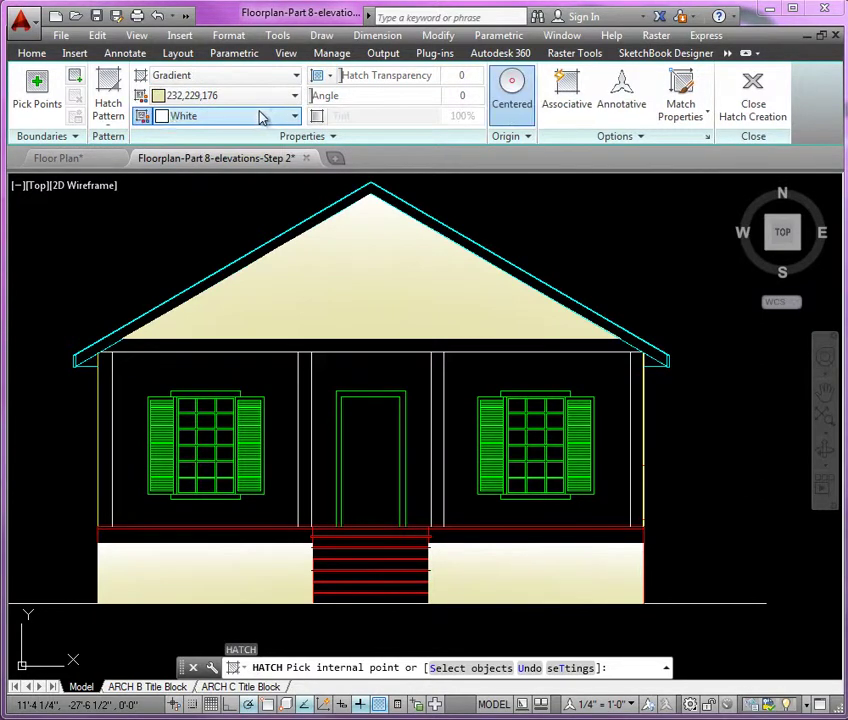
click(112, 116)
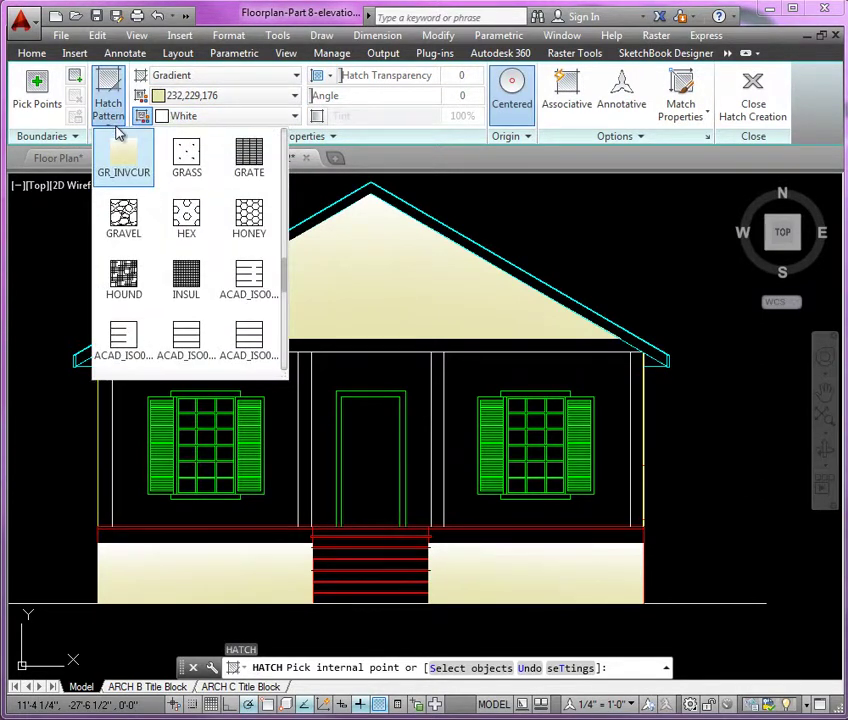
scroll(110, 170, up, 2)
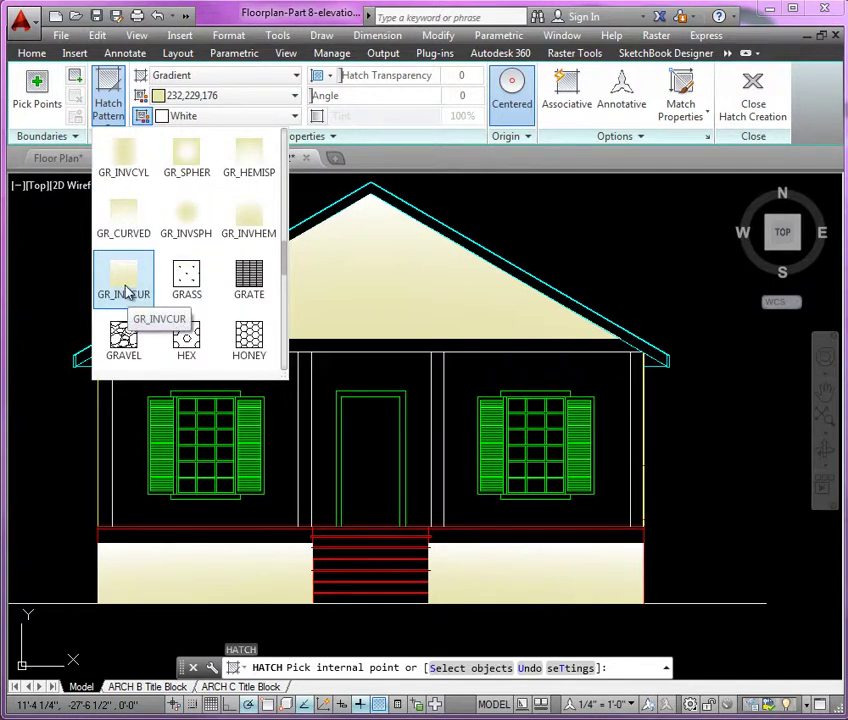
click(128, 232)
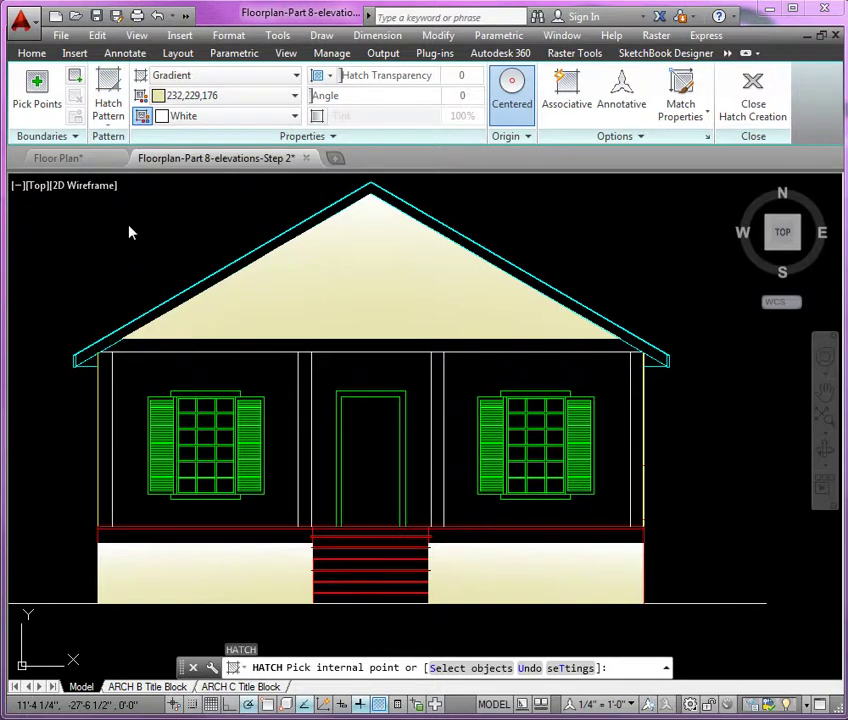
- Pick the three wall areas around the two windows and the door as the gradient hatch's boundaries
click(265, 379)
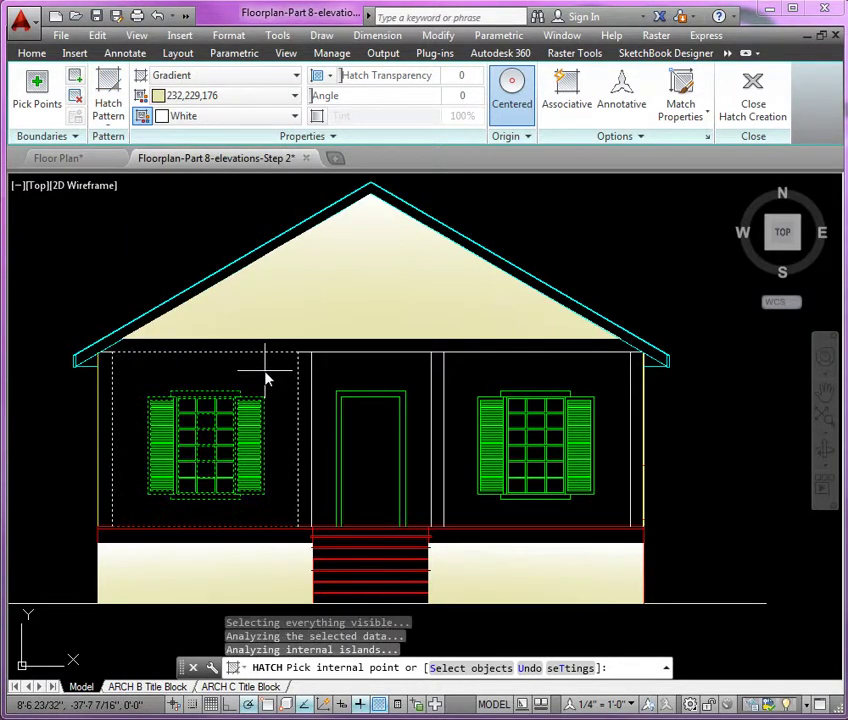
click(357, 378)
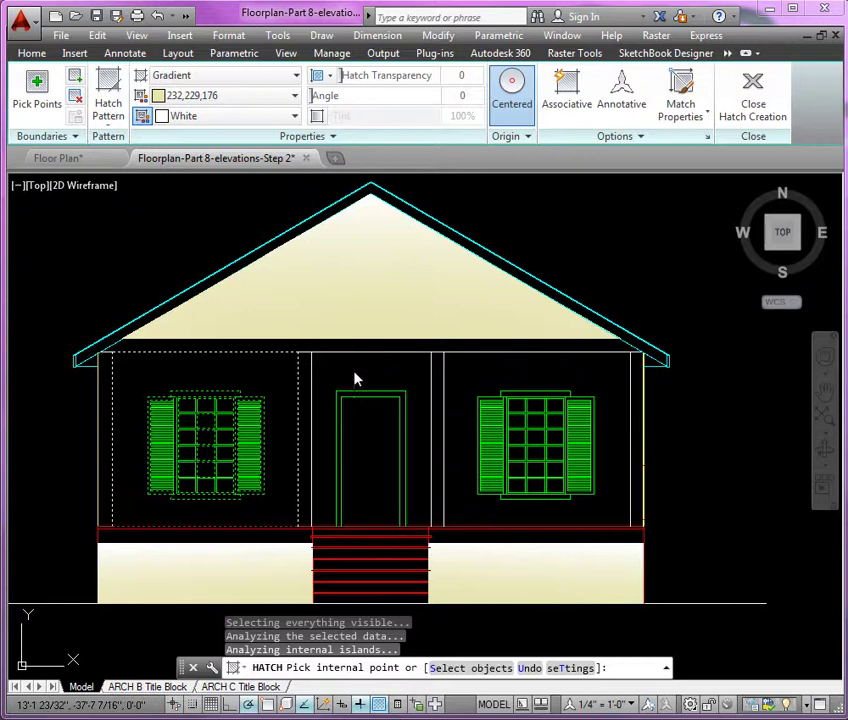
click(489, 381)
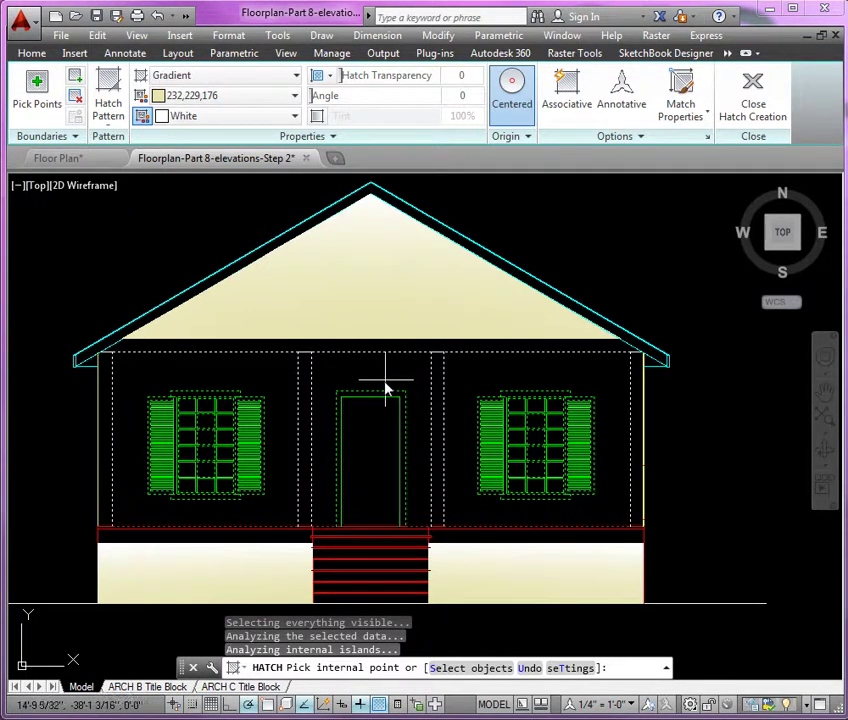
middle_drag(386, 388, 408, 388)
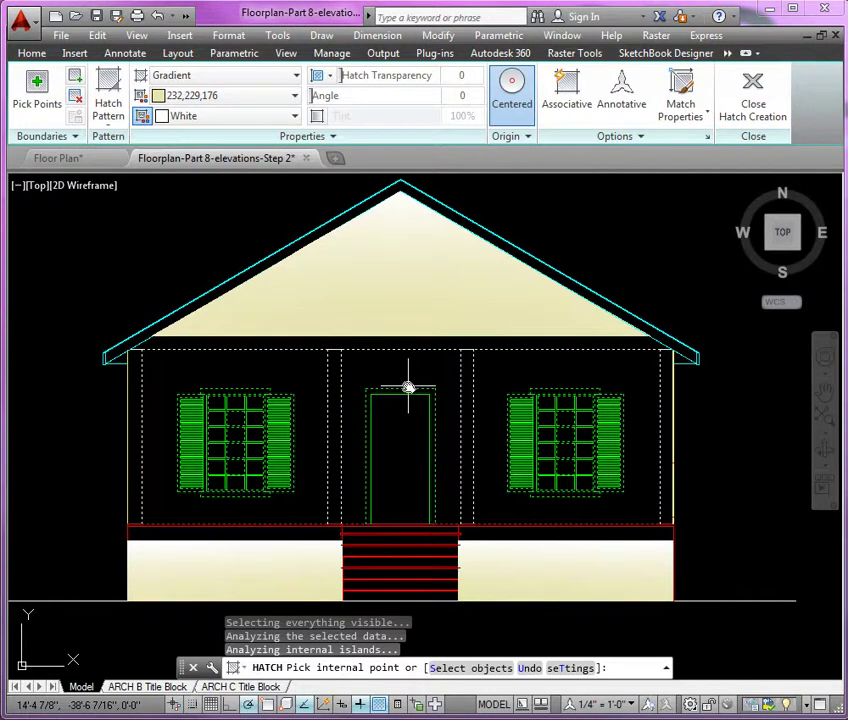
- Review the boundary retention choices and the expanded hatch and gradient settings, including island detection, without changing them
click(66, 141)
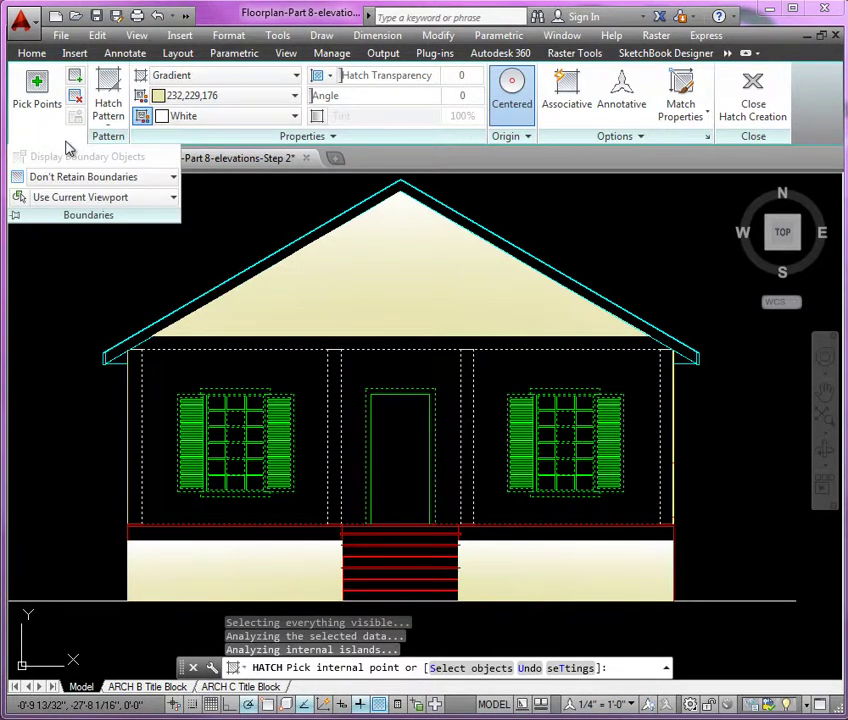
click(174, 177)
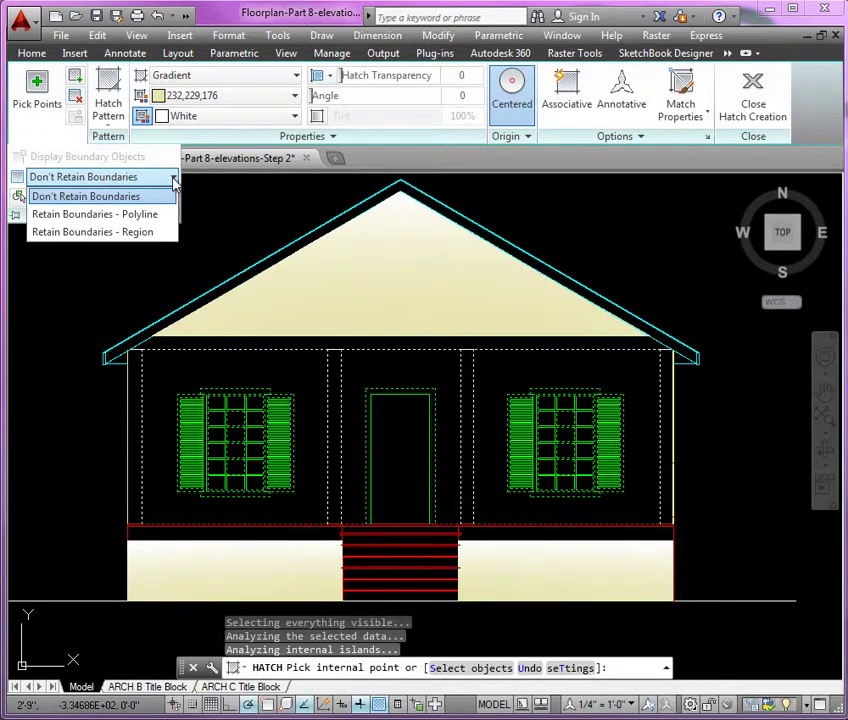
click(47, 140)
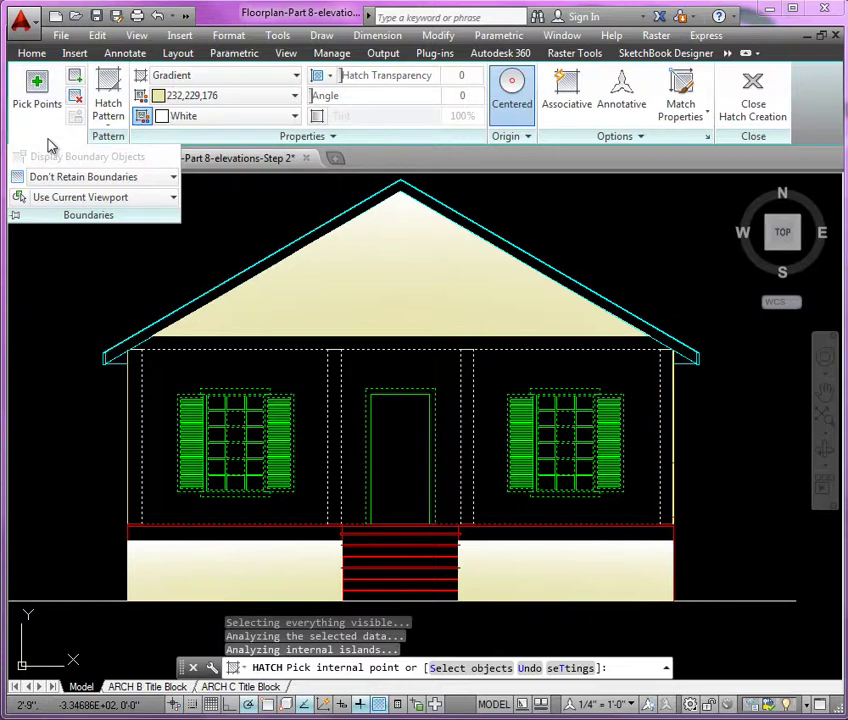
click(708, 140)
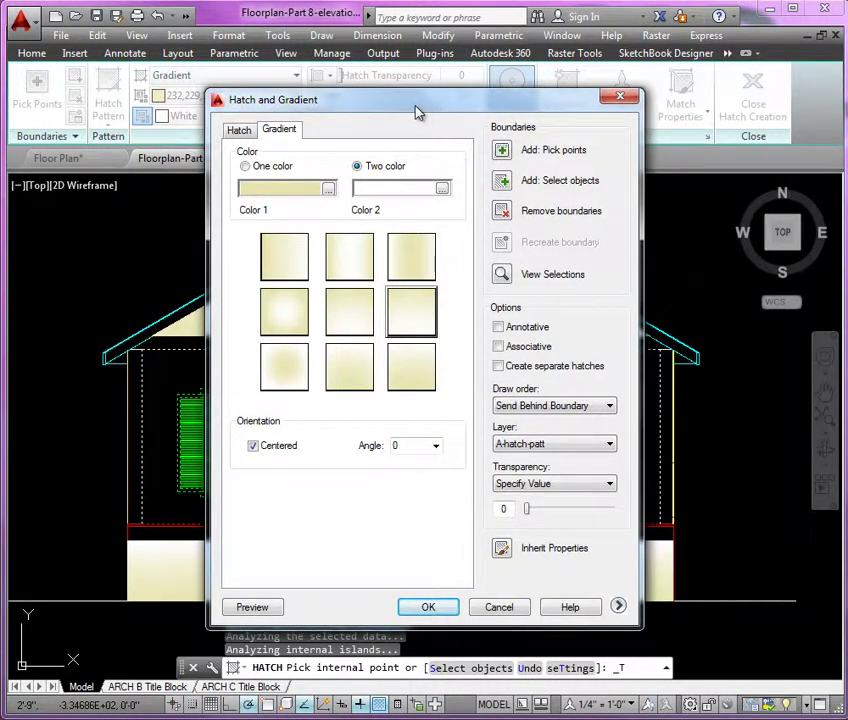
click(619, 607)
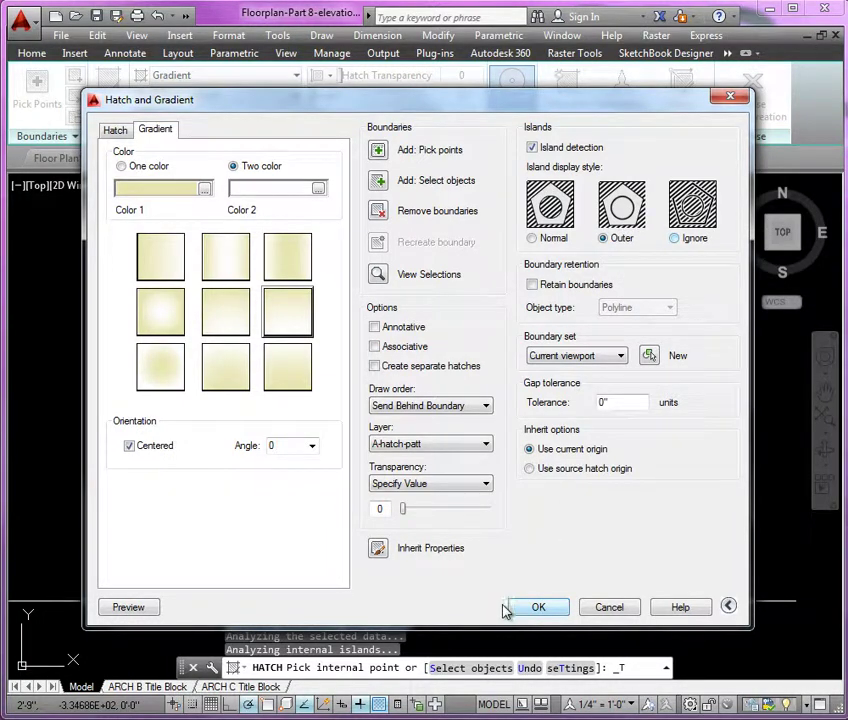
click(538, 607)
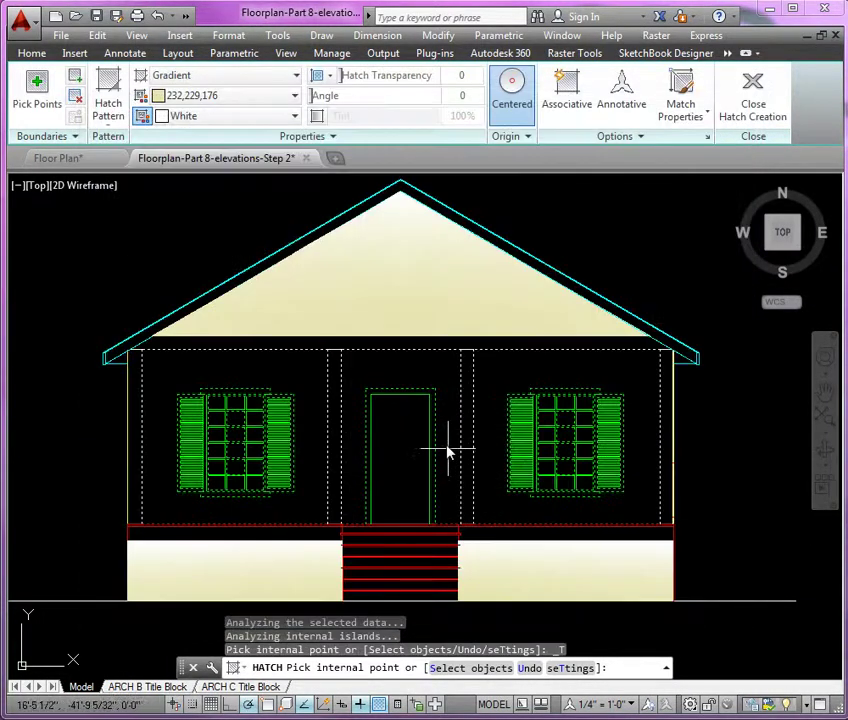
- Create the gradient hatch on the three wall areas, accepting the thaw of the hatch layer
click(502, 393)
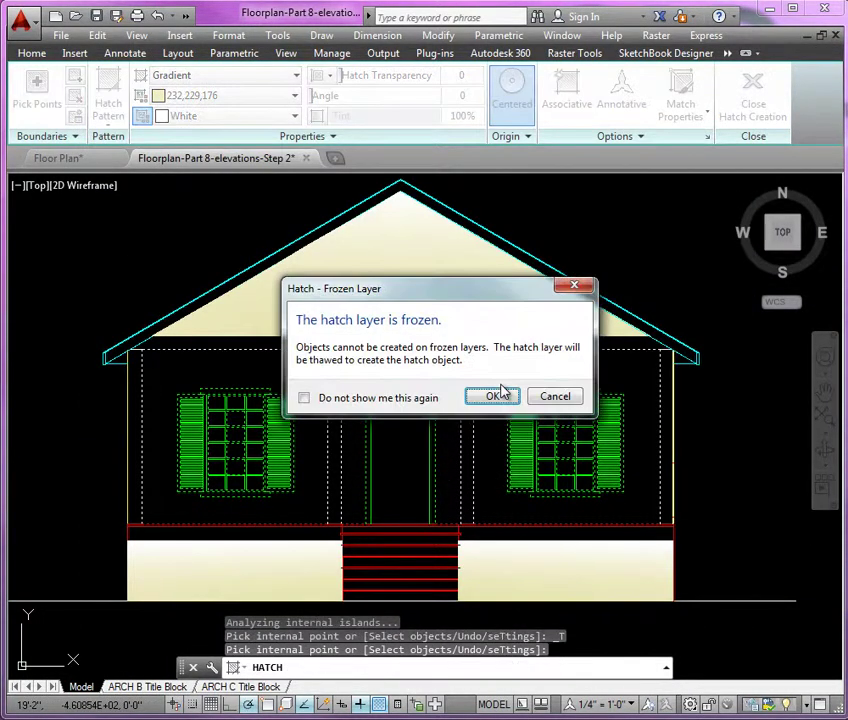
click(494, 396)
key(Return)
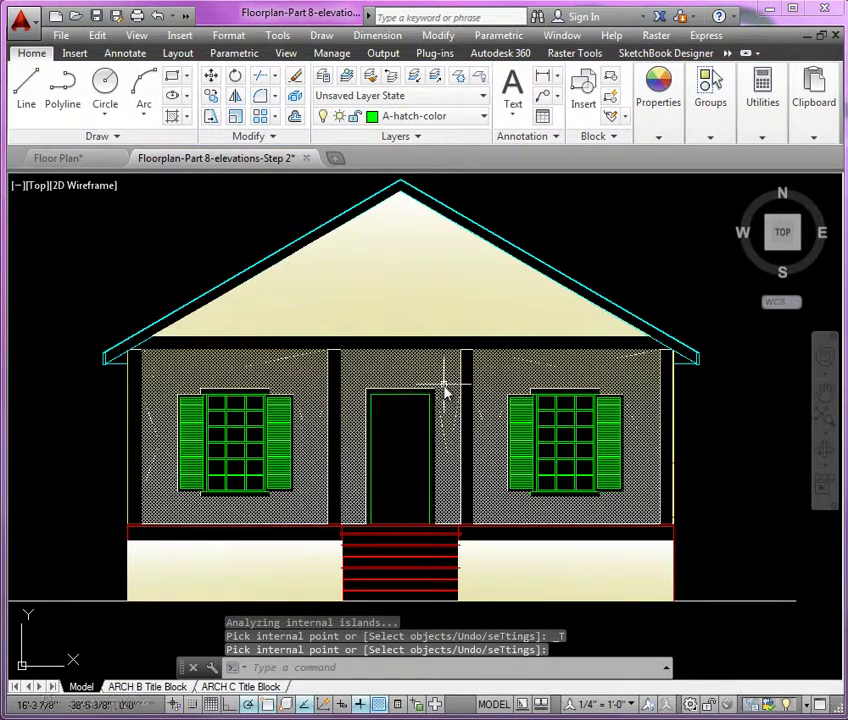
- Move the walls' gradient hatch to the A-hatch-color layer and clear the selection
click(453, 441)
click(454, 437)
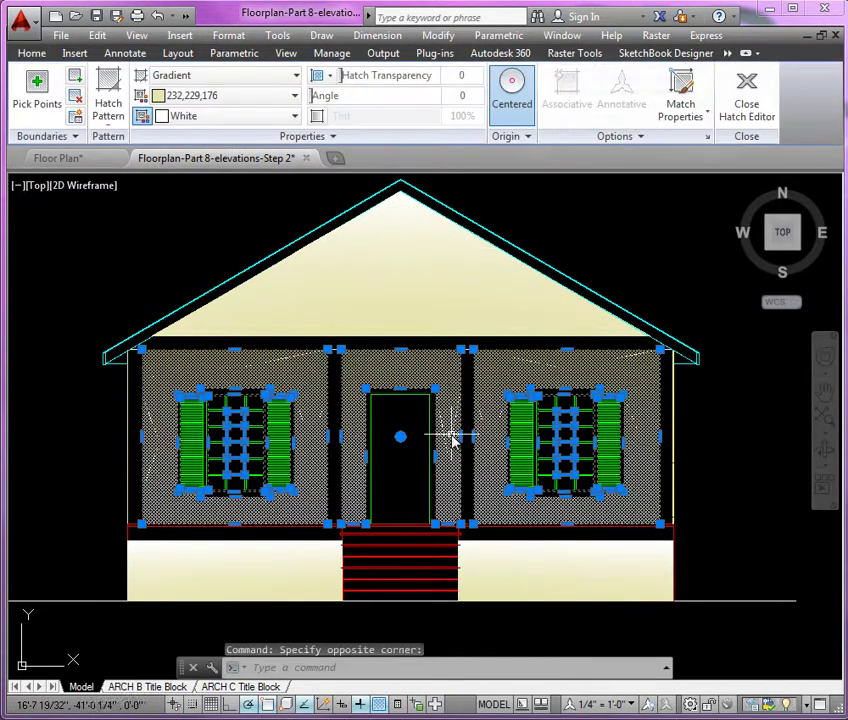
click(40, 55)
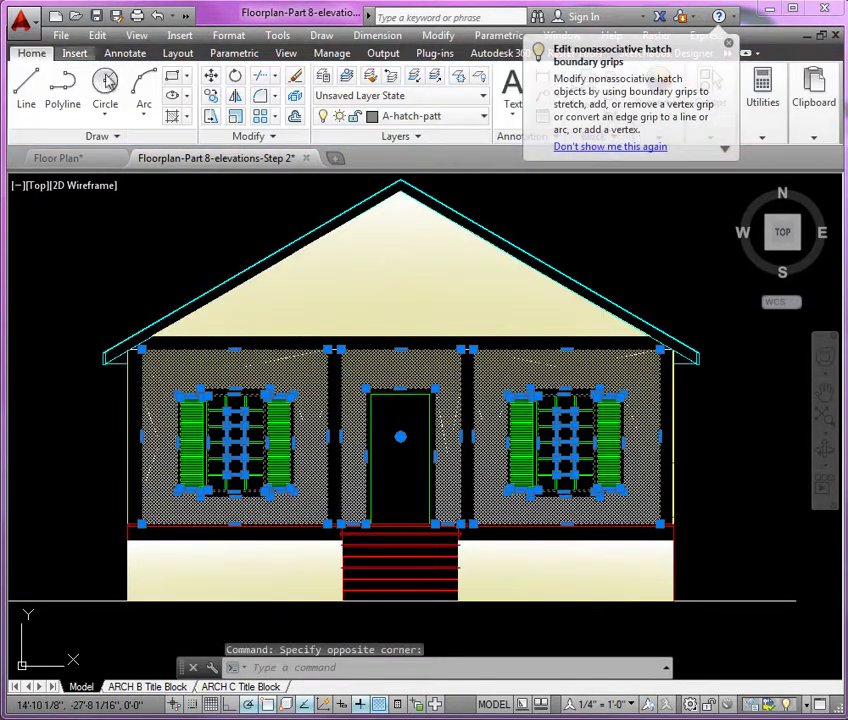
click(445, 116)
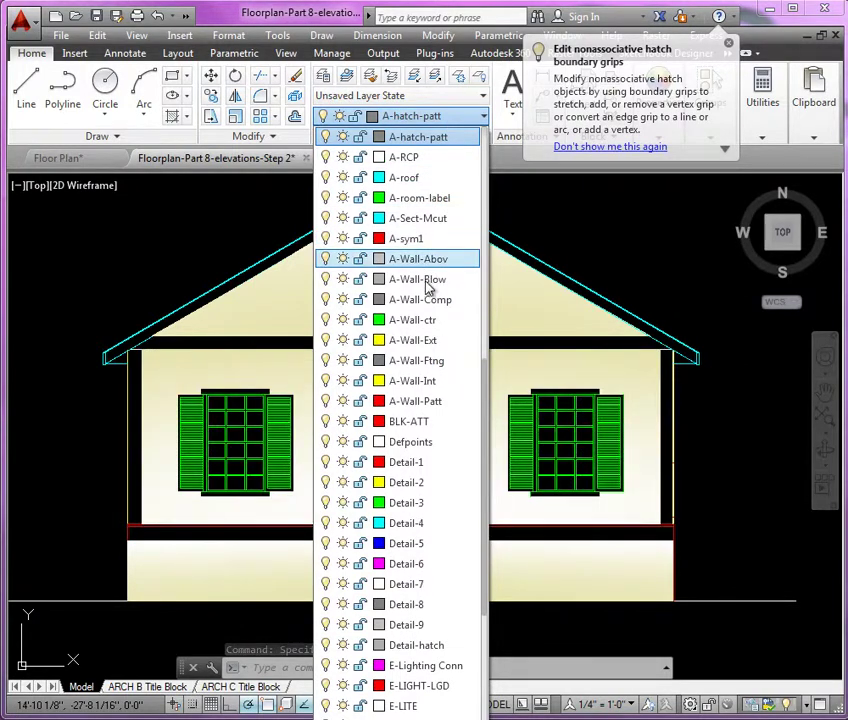
scroll(433, 285, up, 2)
click(441, 240)
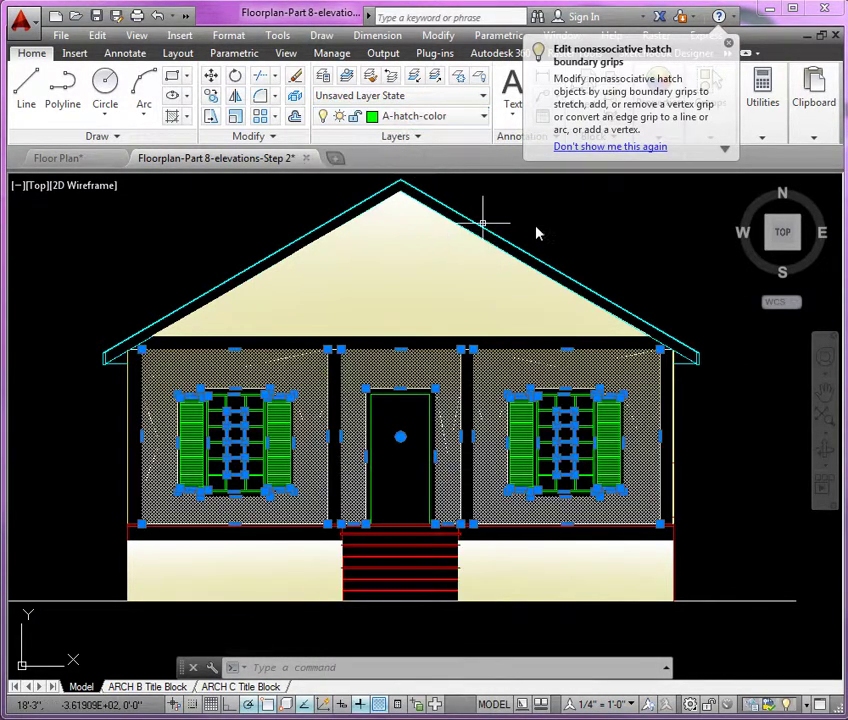
key(Escape)
key(Escape)
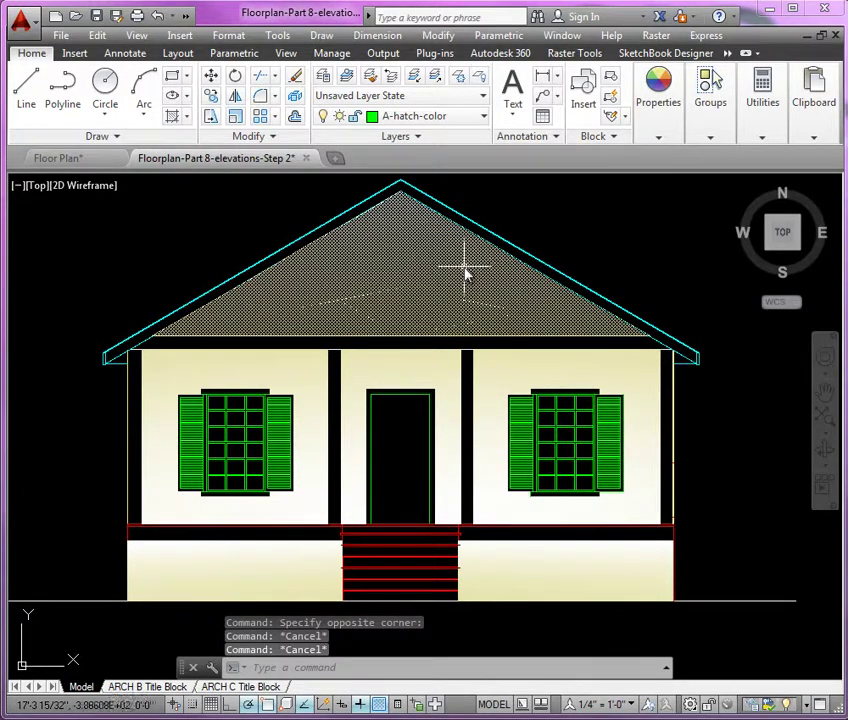
- Freeze the A-hatch-patt layer by selecting a siding line in the gable
click(459, 77)
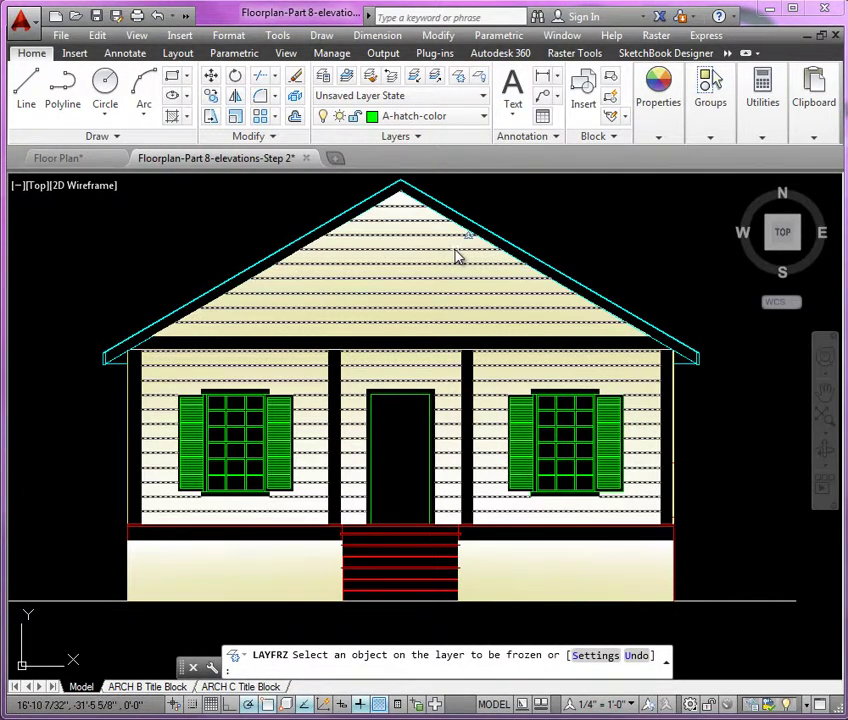
click(457, 255)
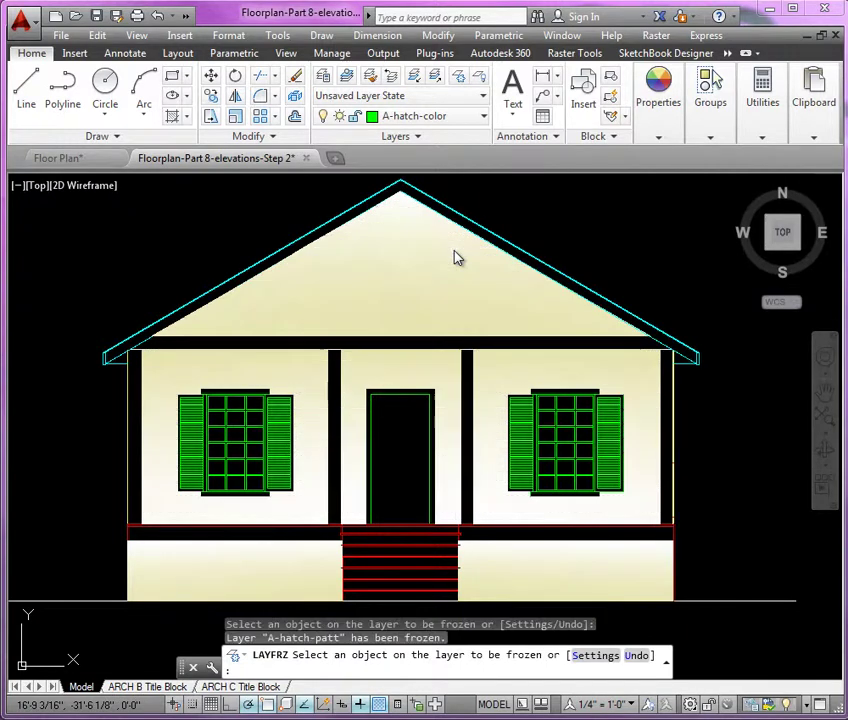
- Send the gable, wall and foundation gradient hatches to the back of the draw order
key(Return)
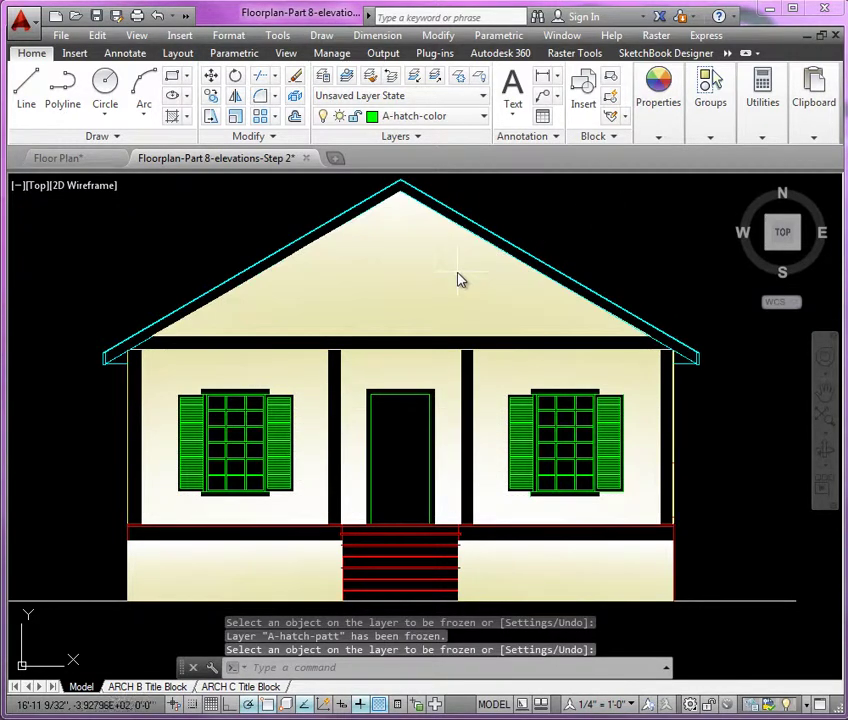
click(457, 268)
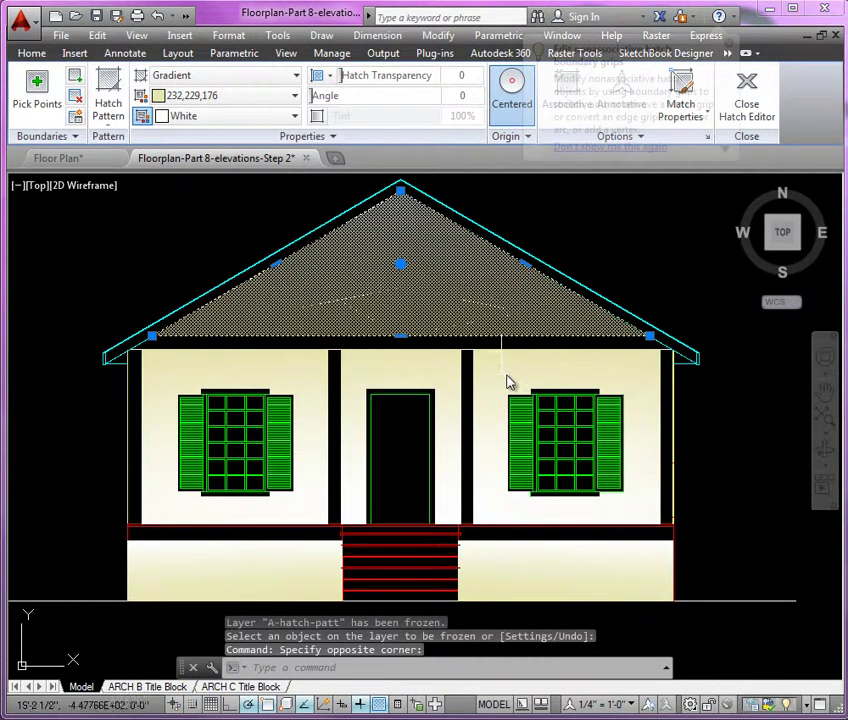
click(495, 395)
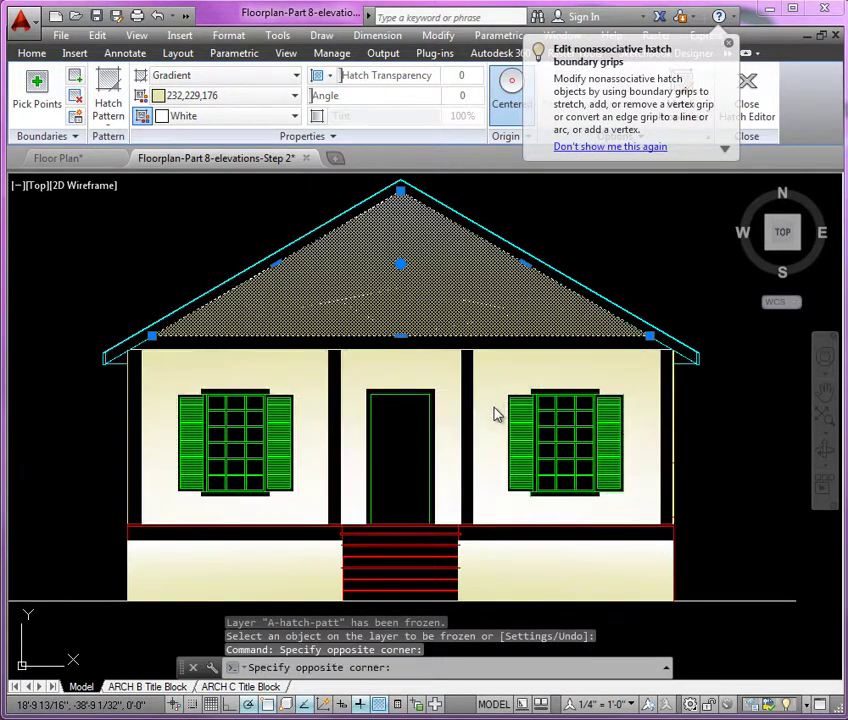
click(578, 566)
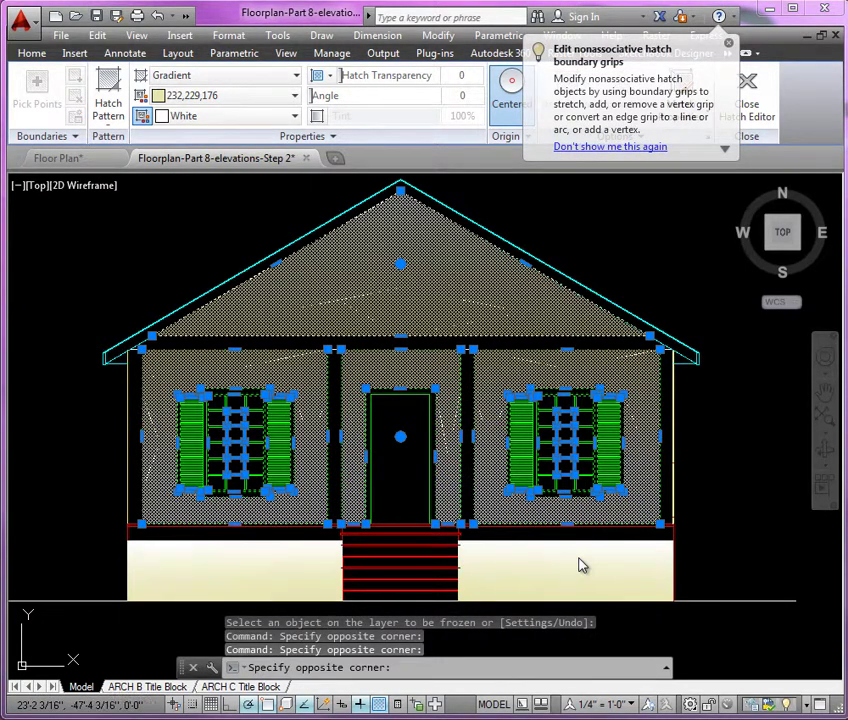
right_click(615, 231)
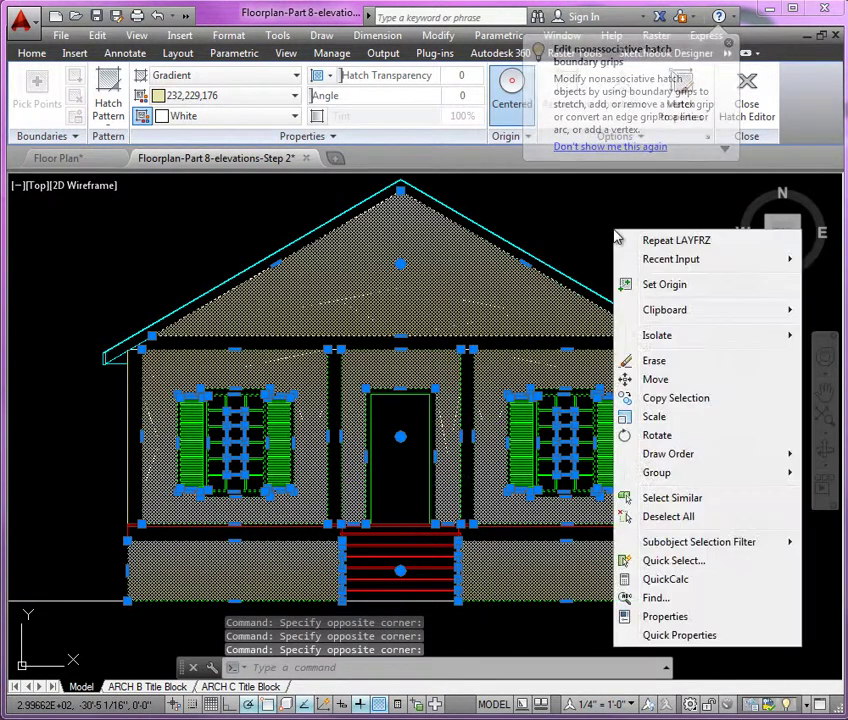
mouse_move(690, 460)
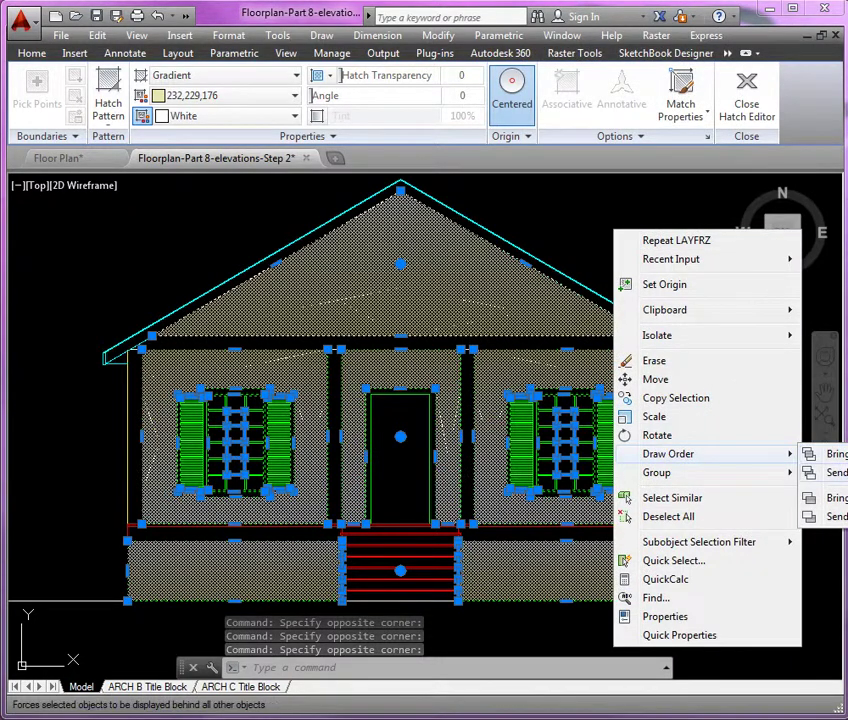
click(836, 472)
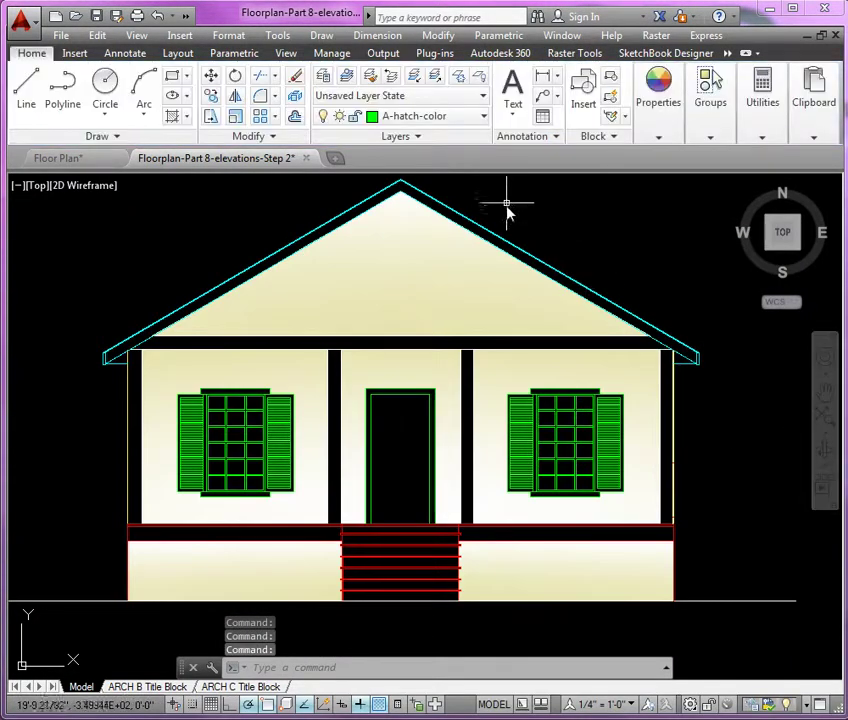
- Thaw the A-hatch-patt layer to restore the siding and block patterns over the color fills
click(480, 116)
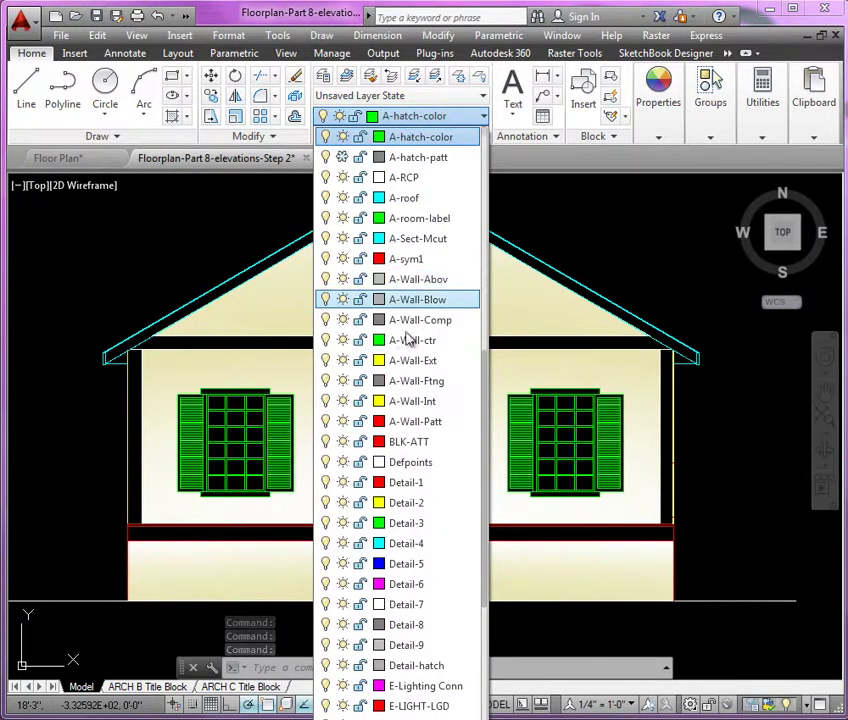
click(343, 157)
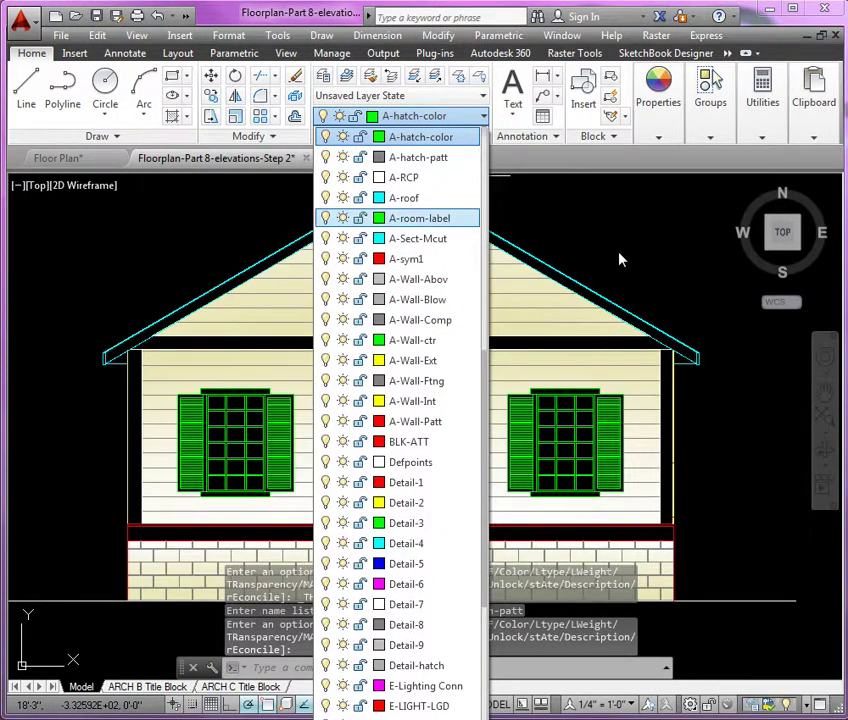
click(596, 231)
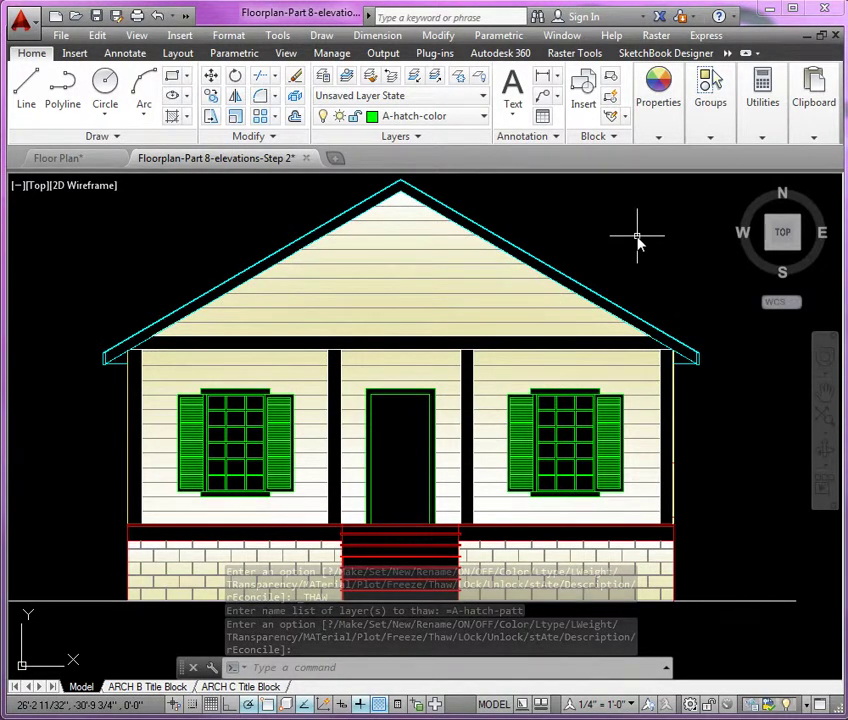
- Thaw the A-flor-Rails layer and inspect the porch railings against the siding and windows
click(422, 116)
scroll(418, 197, up, 5)
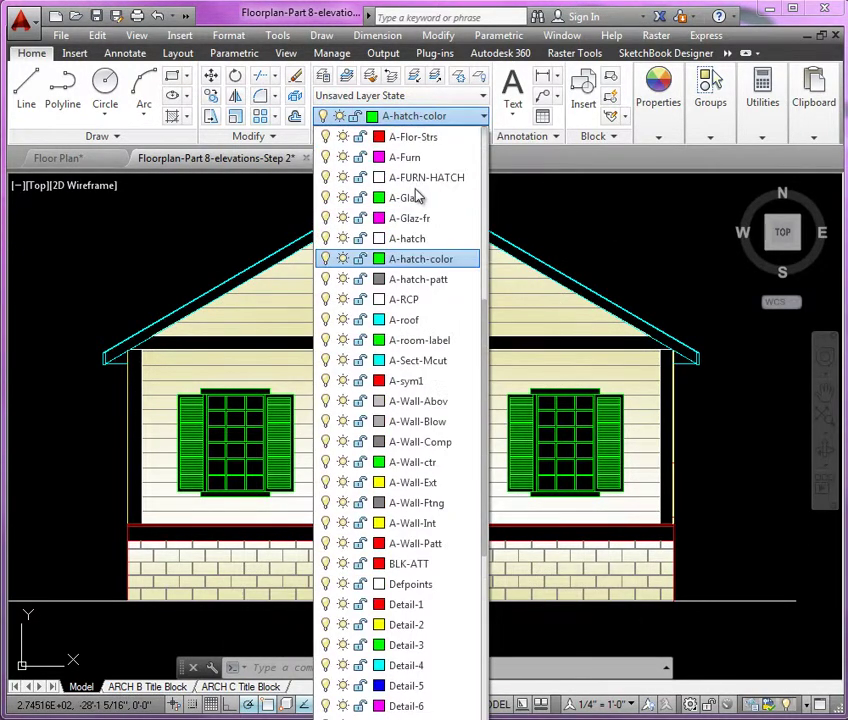
click(342, 299)
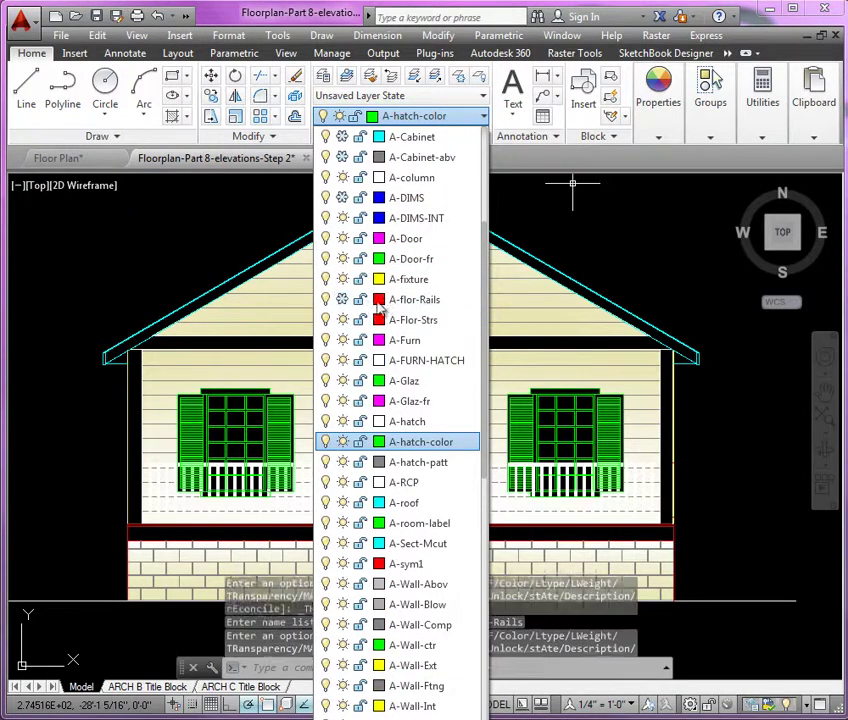
click(716, 270)
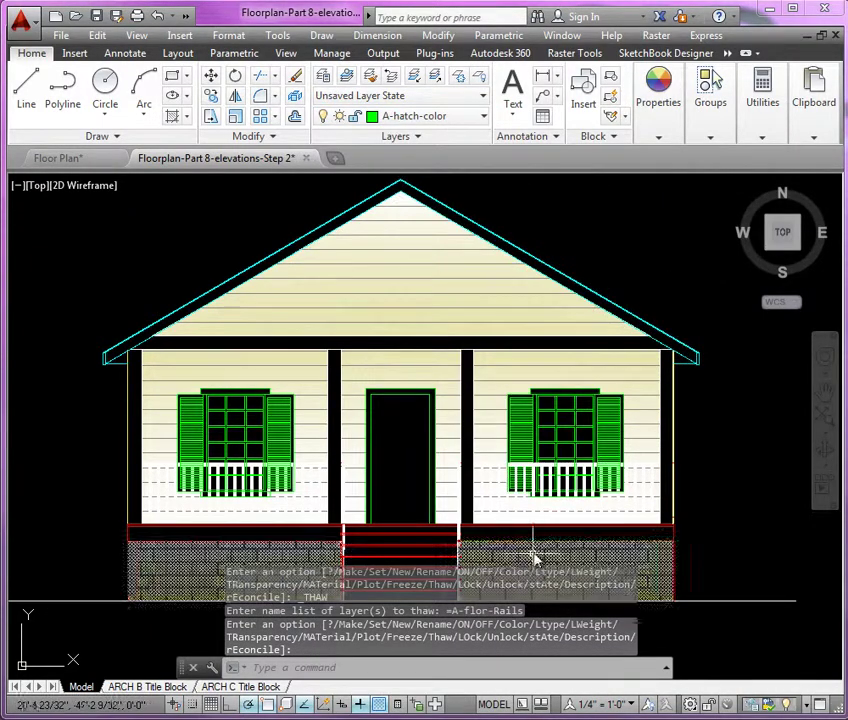
middle_drag(549, 526, 526, 463)
scroll(146, 428, up, 4)
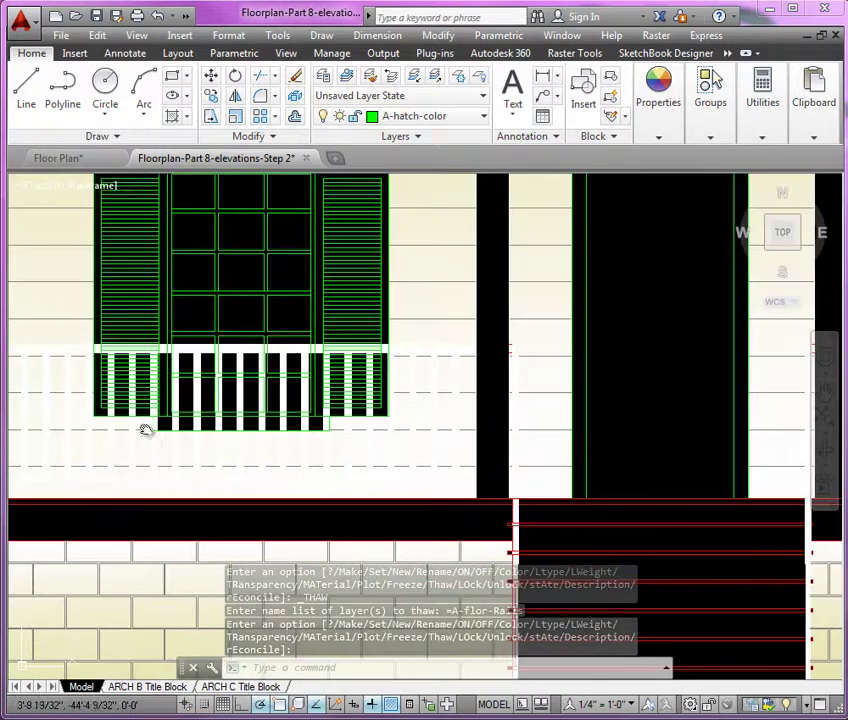
middle_drag(434, 424, 580, 417)
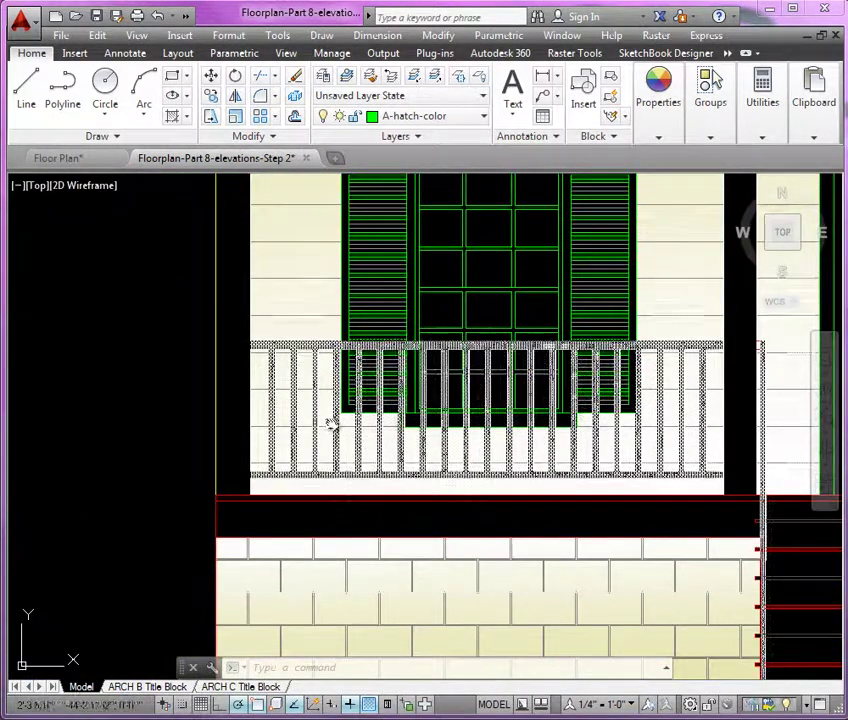
middle_drag(333, 424, 329, 425)
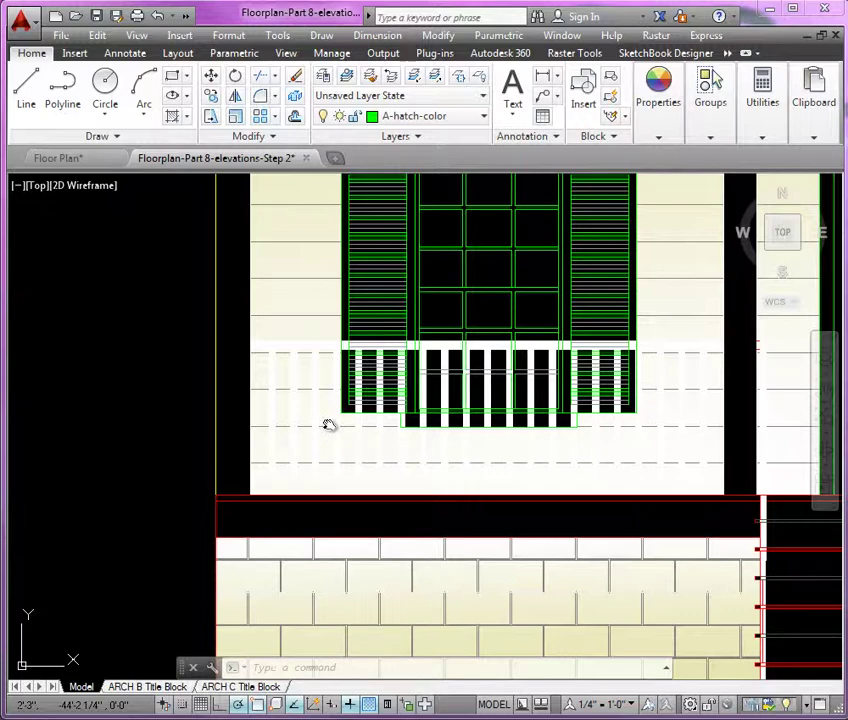
scroll(104, 379, down, 4)
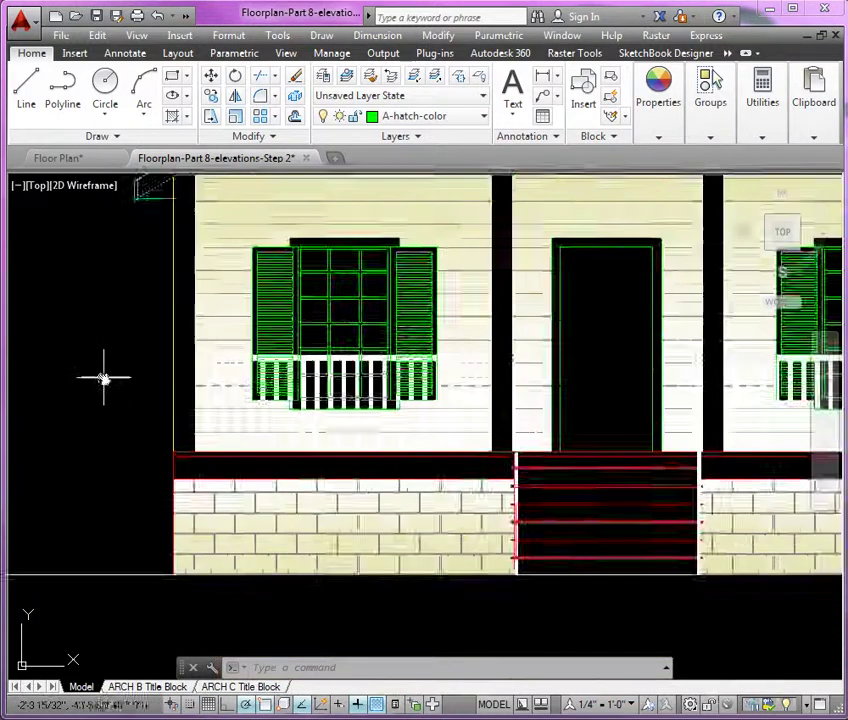
middle_drag(132, 507, 129, 505)
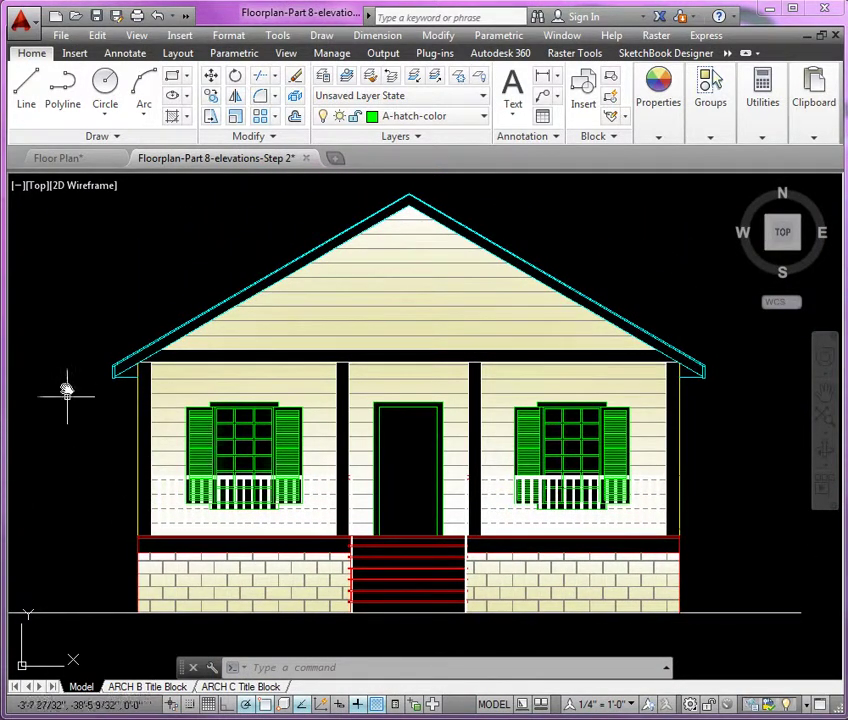
- Start a plot, dismiss the plotter warning, and define a window around the front elevation as the plot area
text(plot)
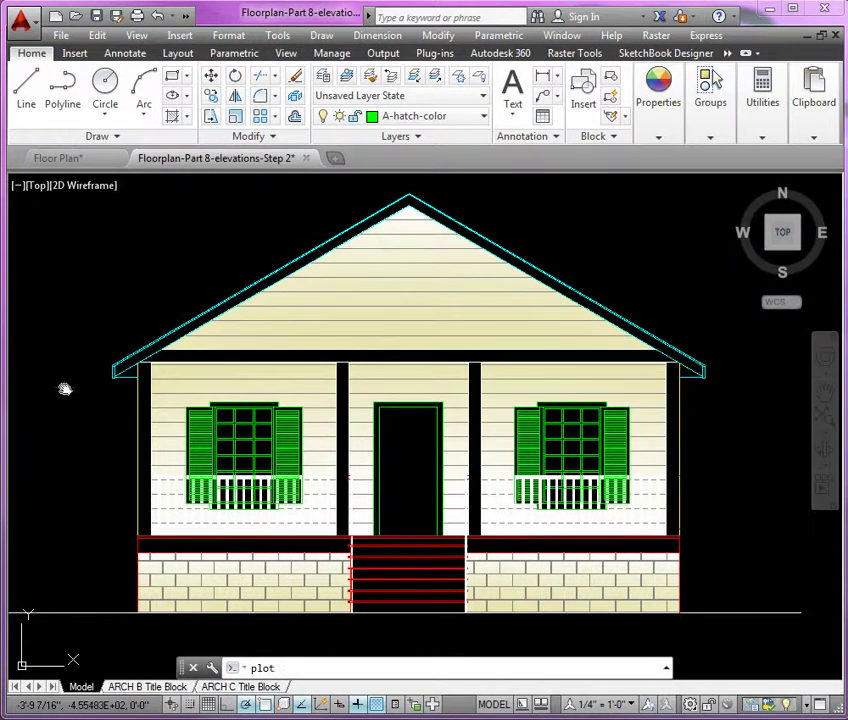
key(Return)
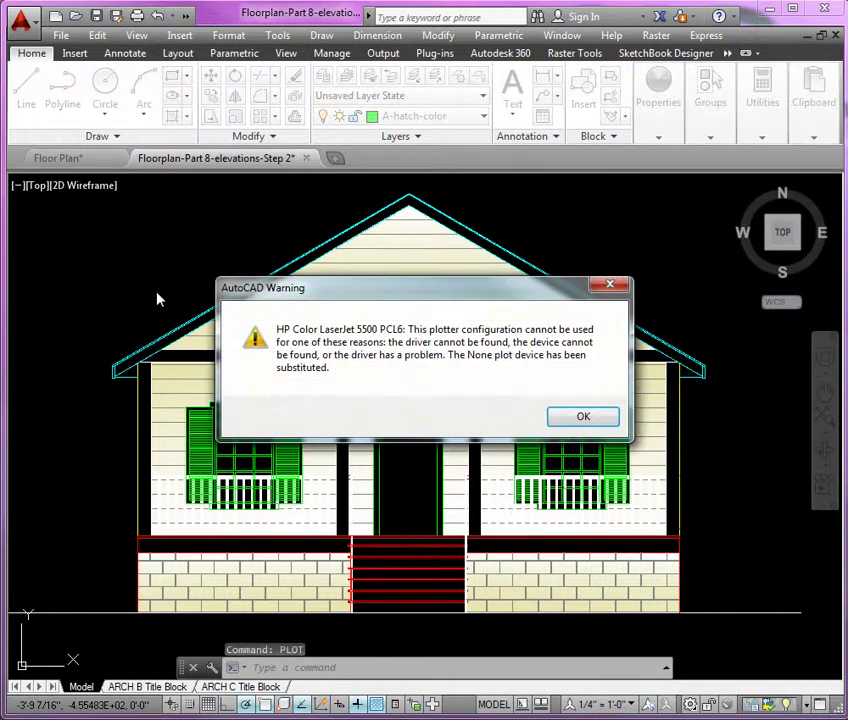
click(560, 418)
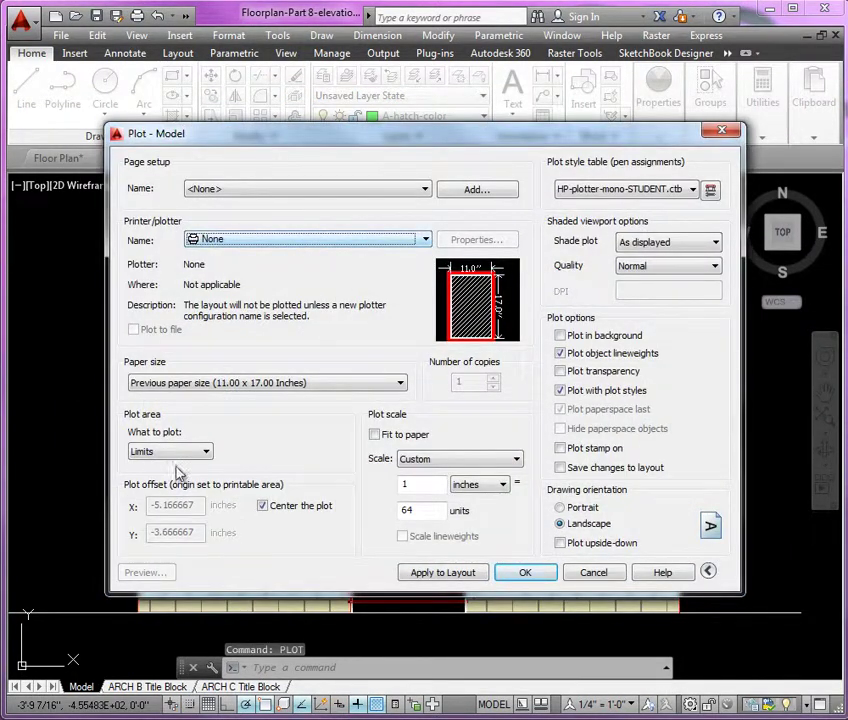
click(200, 453)
click(167, 501)
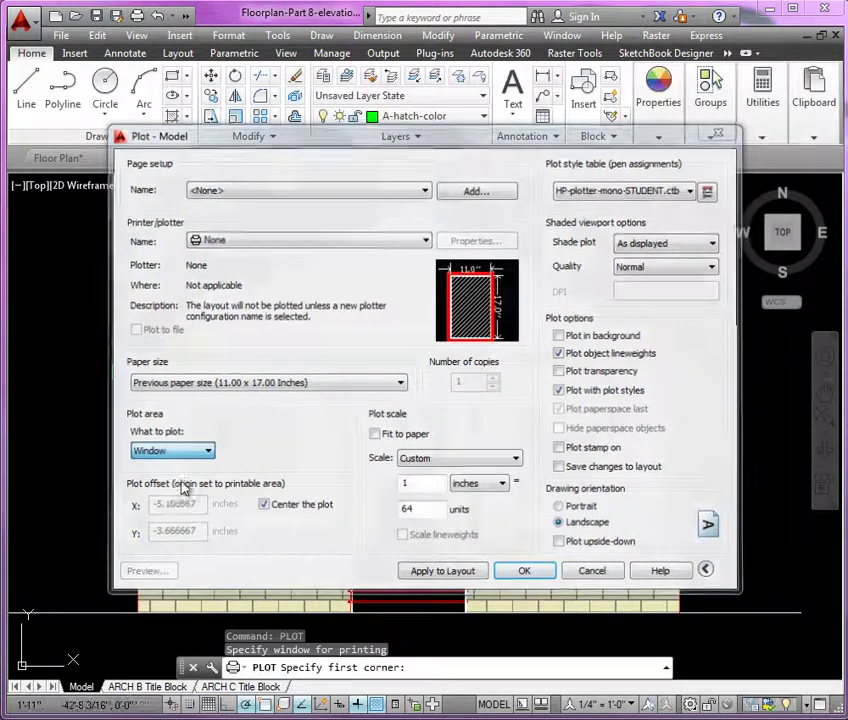
scroll(76, 208, down, 2)
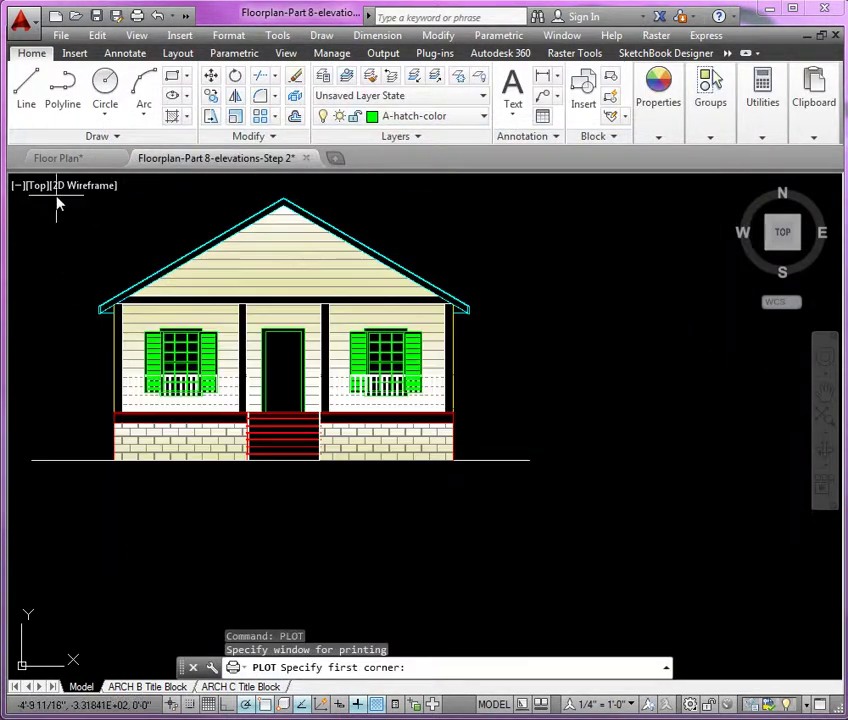
click(56, 195)
click(500, 500)
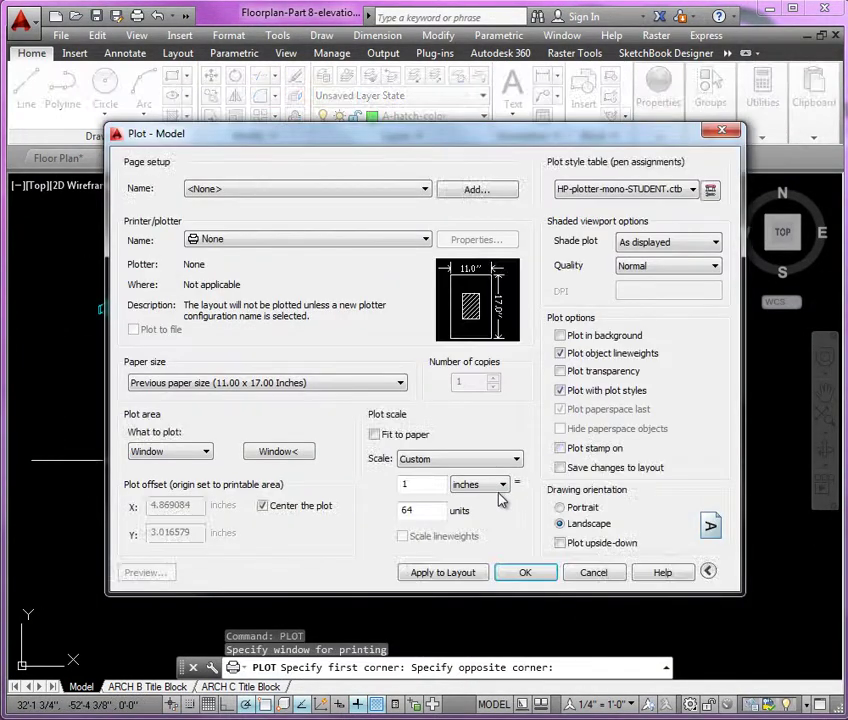
- Fit the plot to the paper and choose DWG To PDF.pc3 as the plotter
click(398, 436)
click(360, 240)
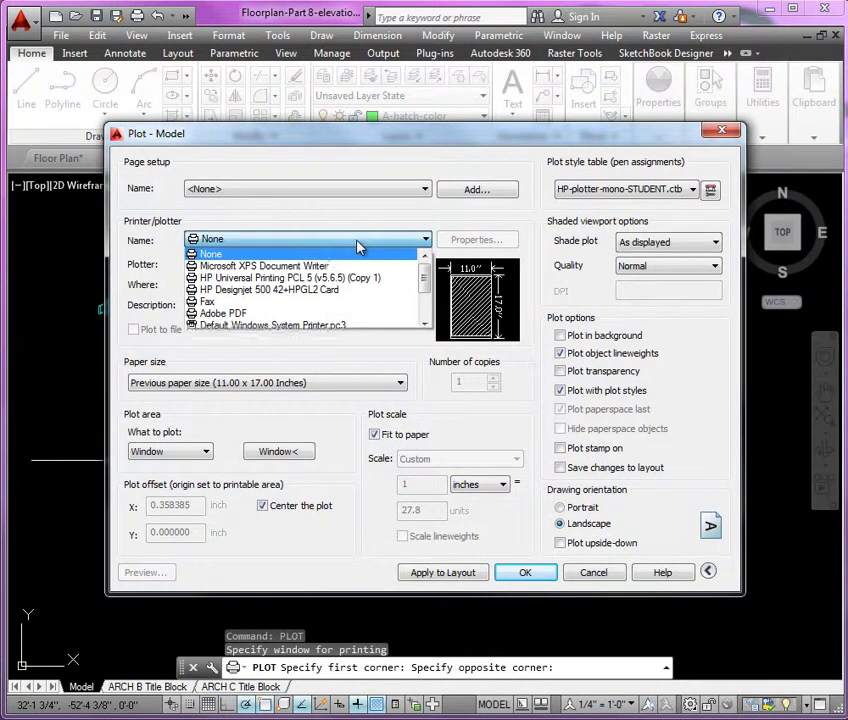
scroll(331, 278, down, 2)
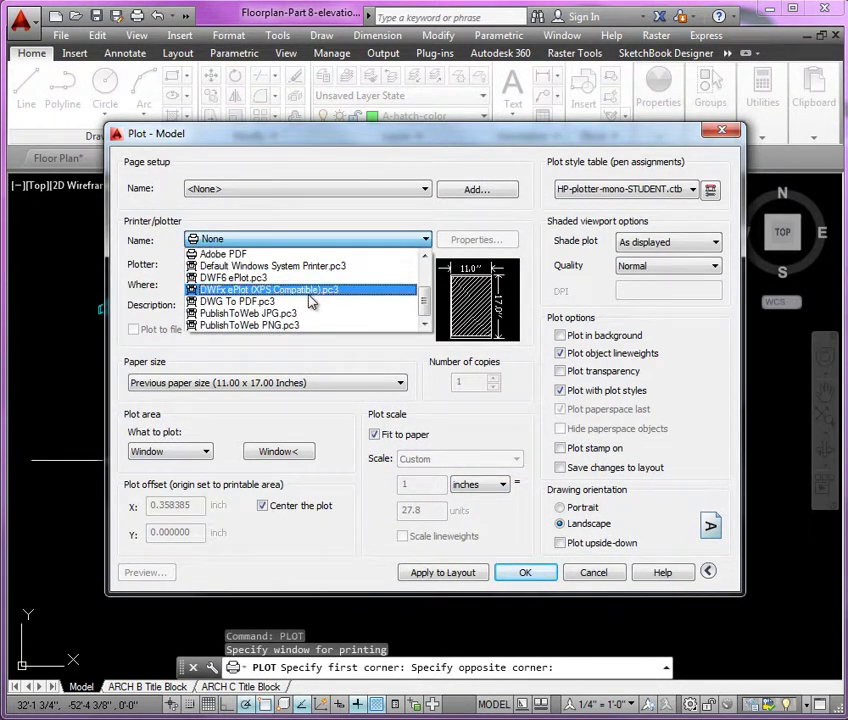
click(312, 311)
- Preview the plot and examine the siding, block, gradient and railing appearance, then cancel plotting
click(146, 573)
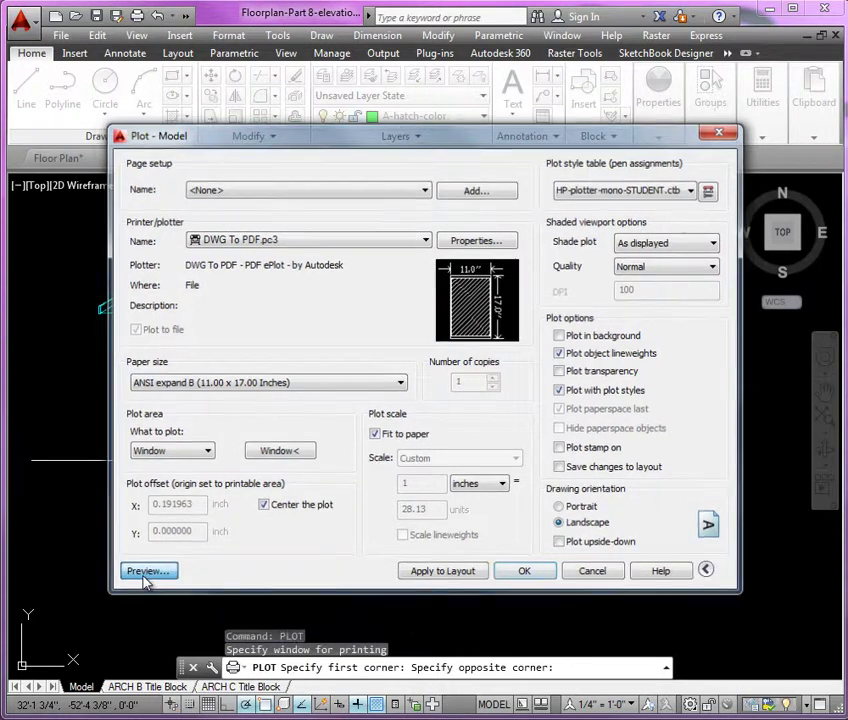
scroll(445, 392, up, 4)
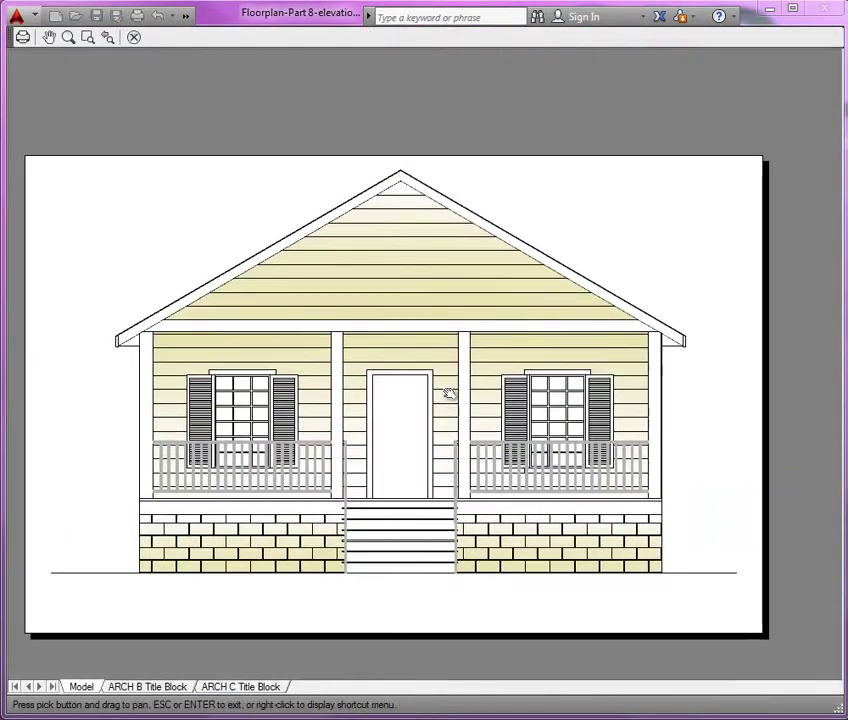
scroll(445, 372, down, 4)
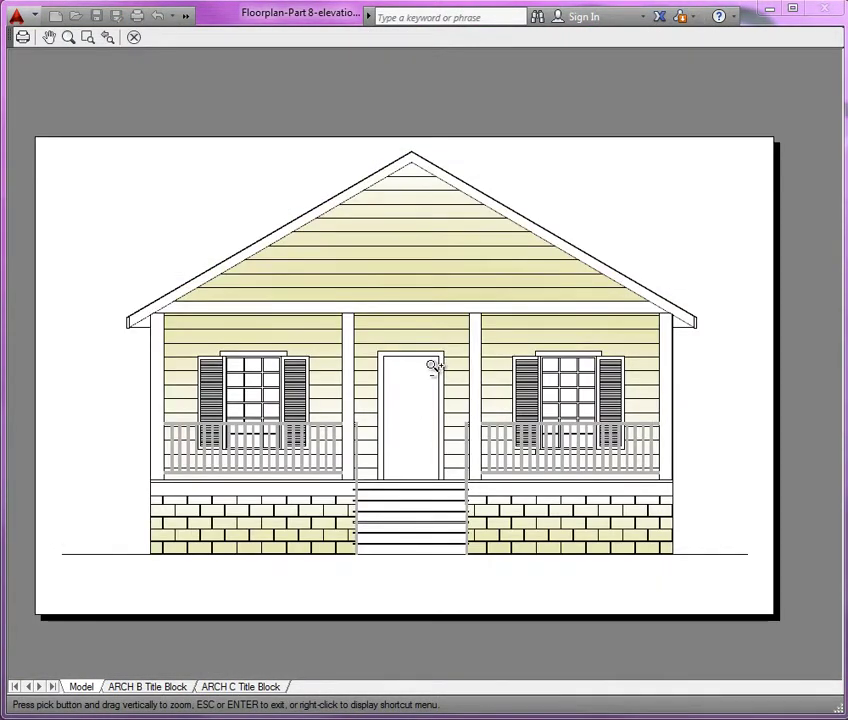
scroll(434, 368, up, 4)
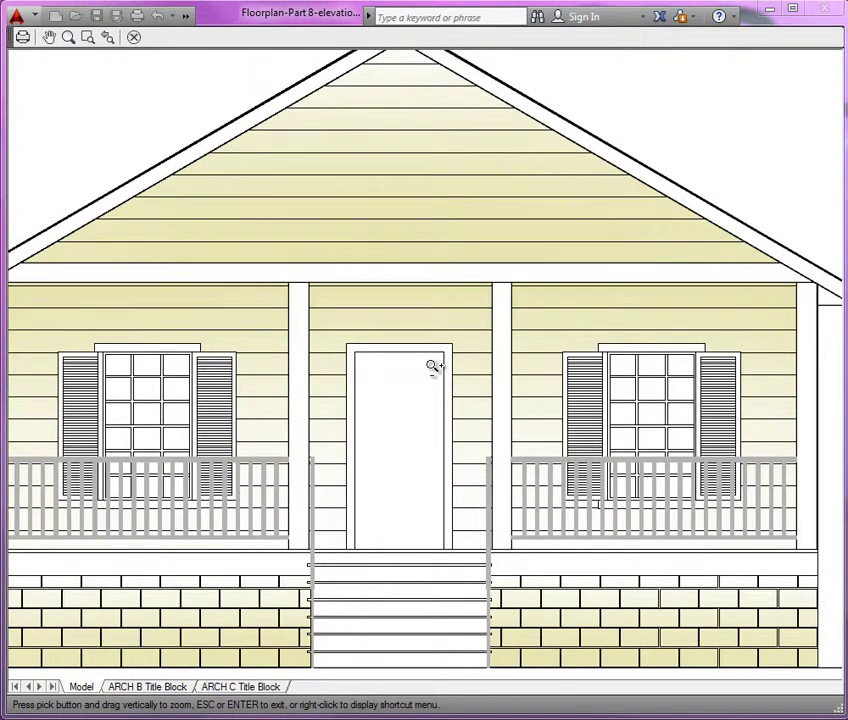
scroll(462, 379, down, 5)
middle_drag(462, 380, 461, 407)
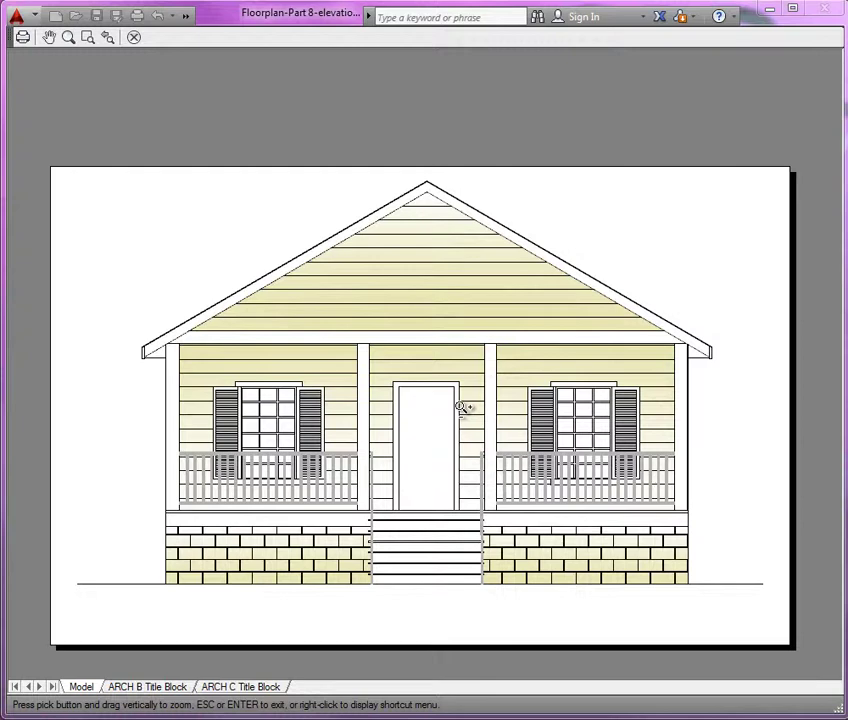
scroll(600, 468, up, 4)
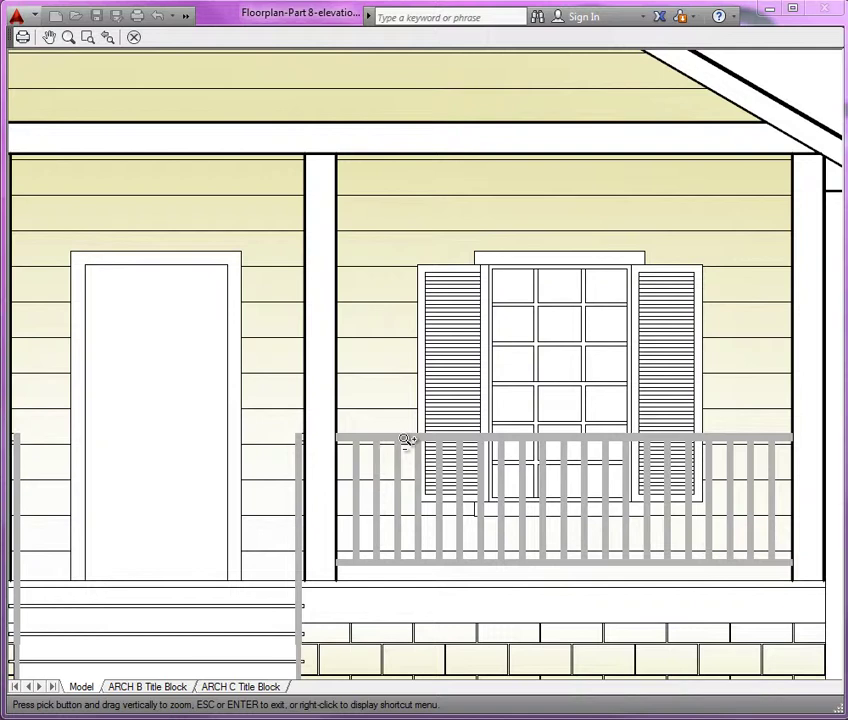
scroll(586, 328, down, 2)
middle_drag(556, 370, 537, 422)
key(Escape)
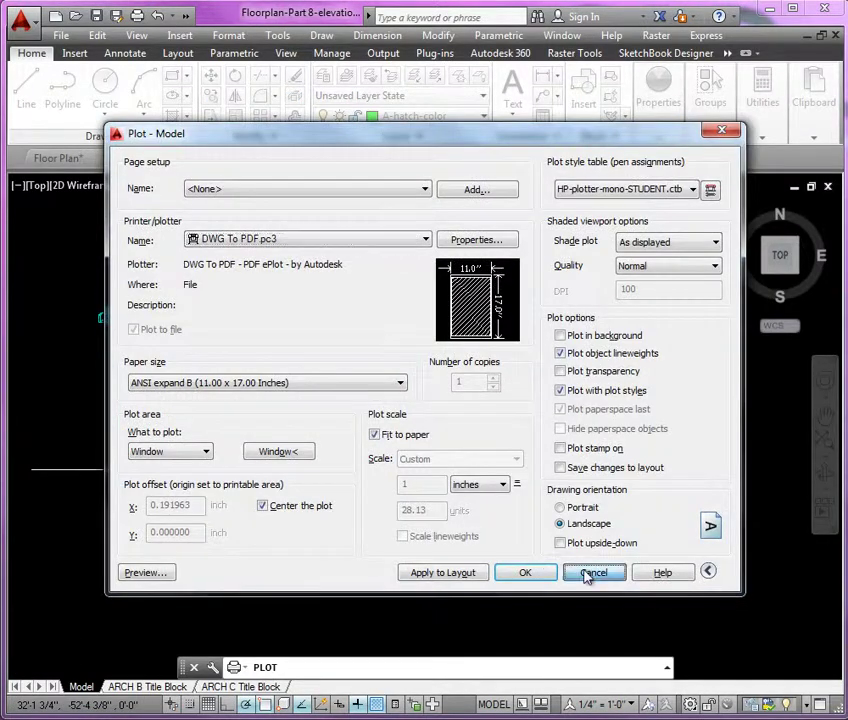
click(588, 574)
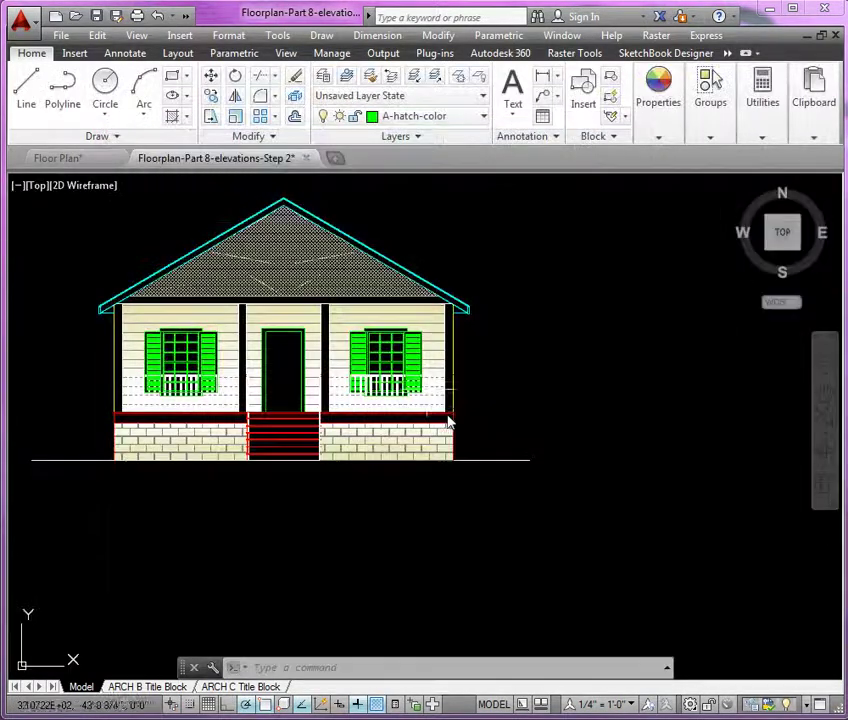
scroll(416, 390, up, 3)
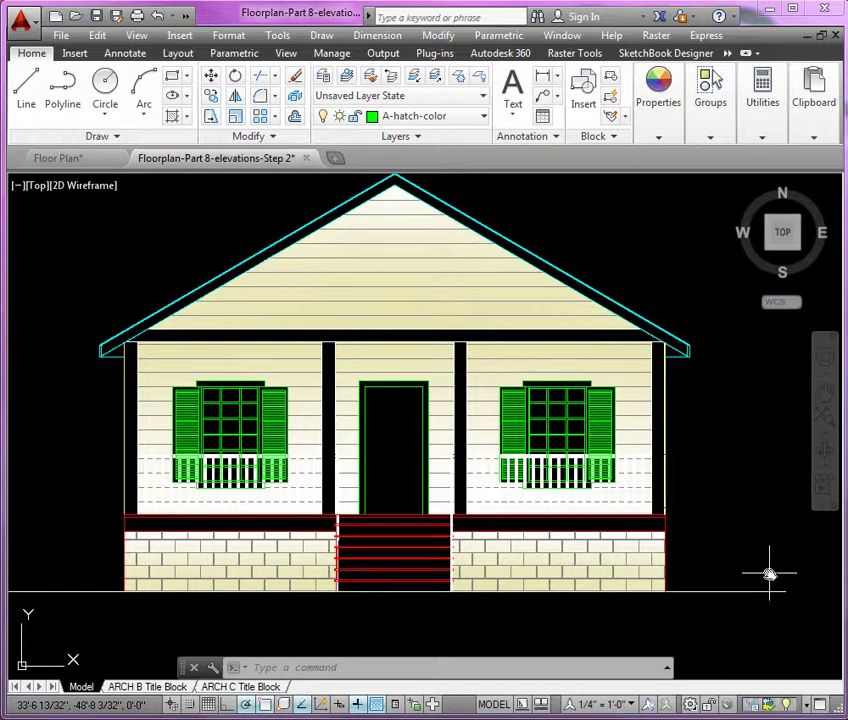
mouse_move(751, 562)
middle_down()
mouse_move(555, 583)
mouse_move(538, 610)
middle_up()
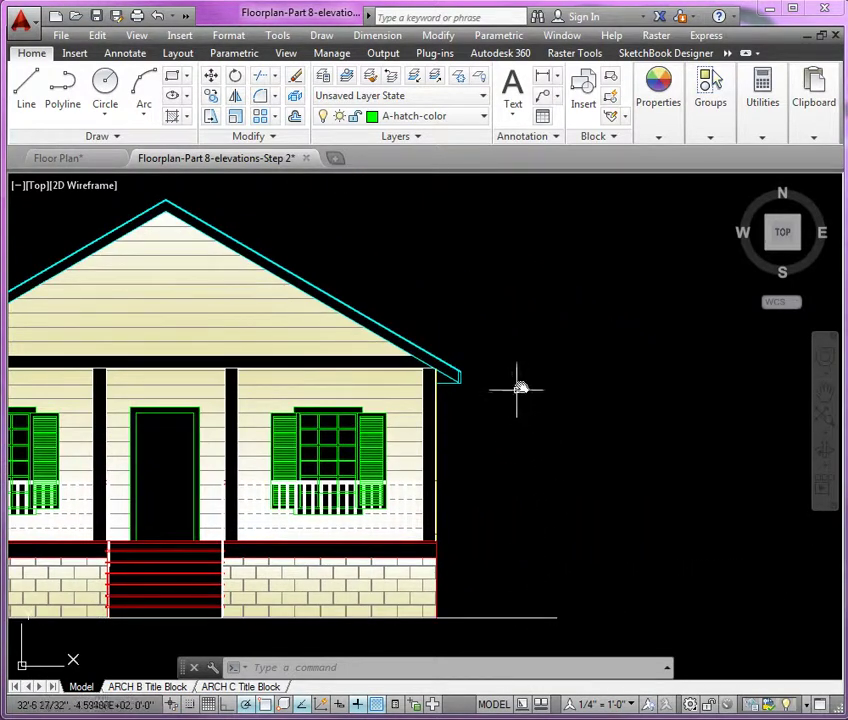